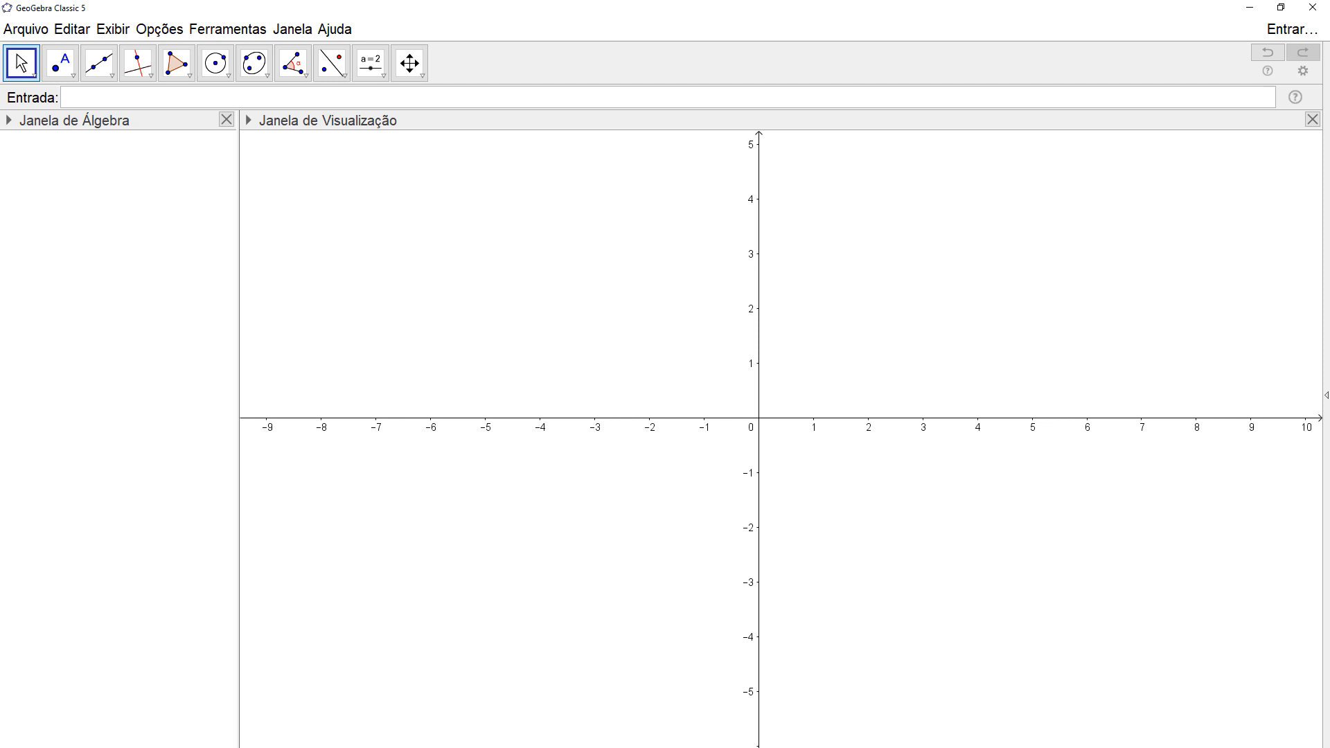
Show the spreadsheet view and widen column A to roughly three times its width
click(99, 28)
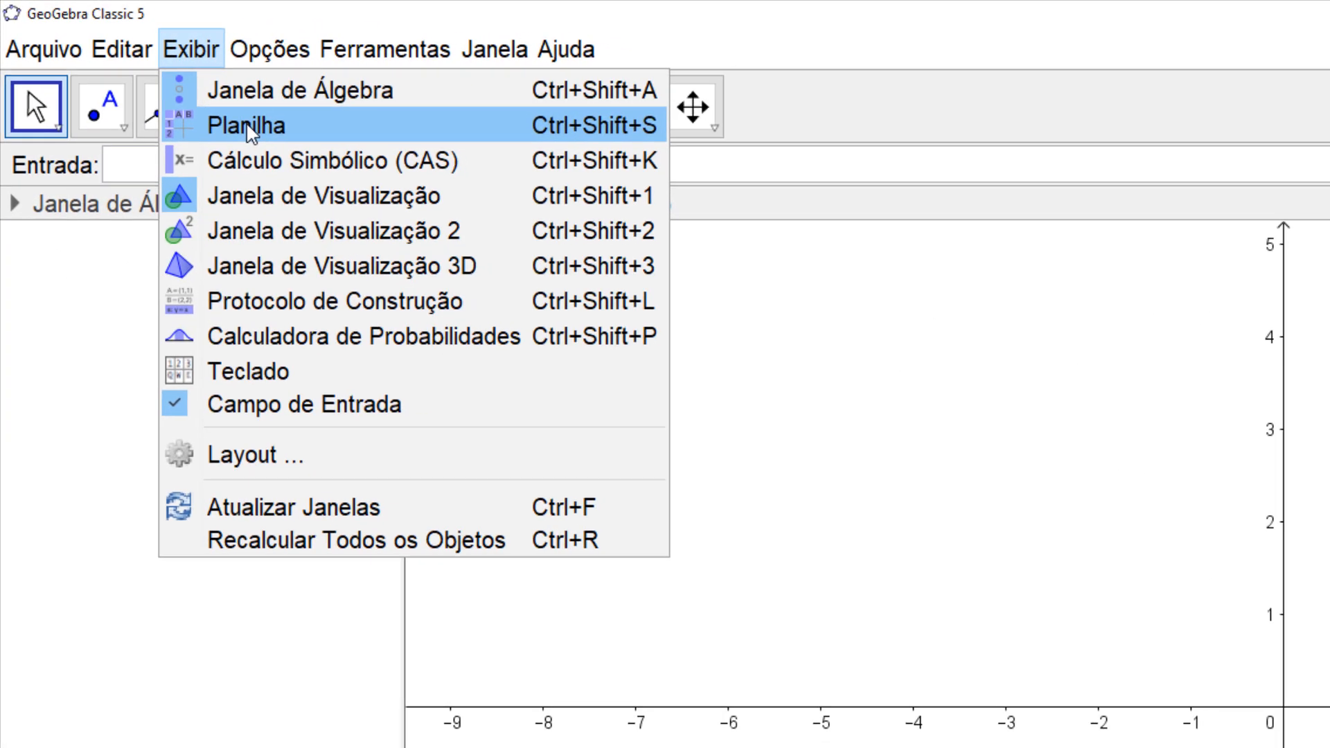
click(259, 132)
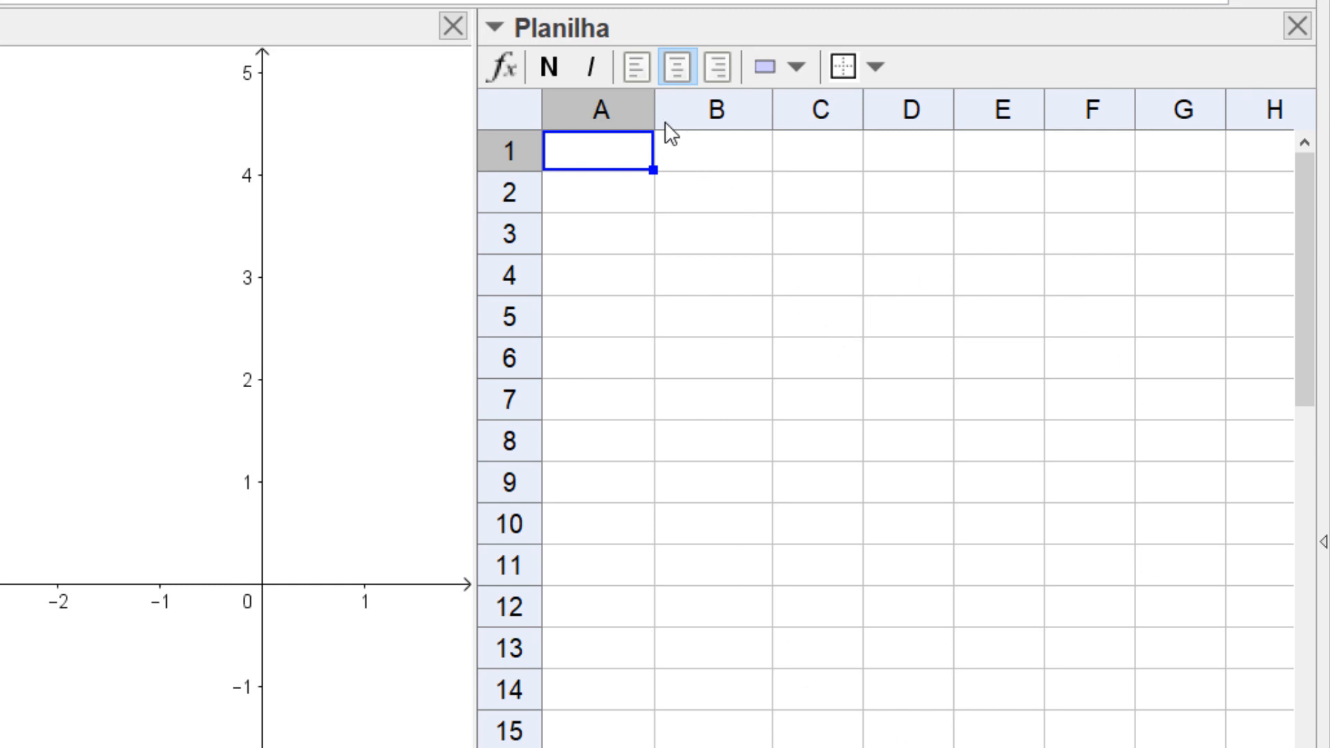
drag(652, 119, 910, 119)
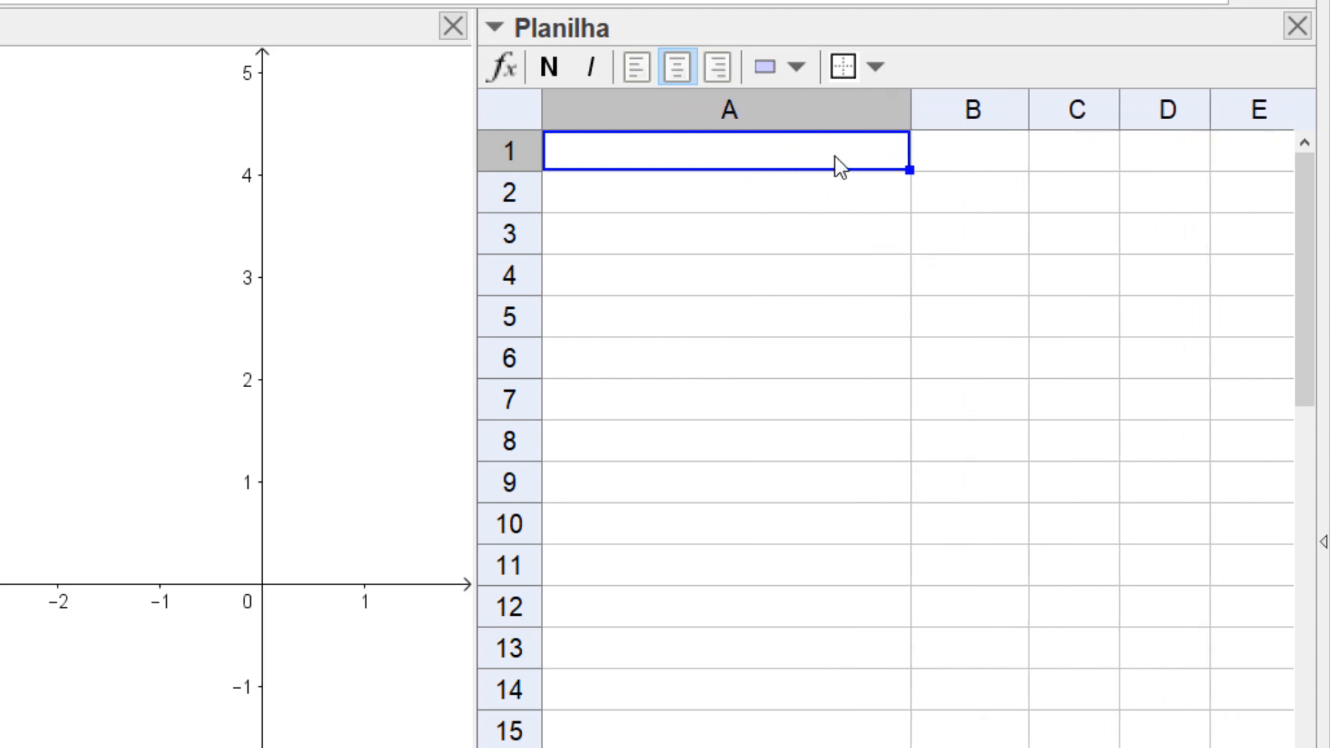
drag(852, 169, 1226, 656)
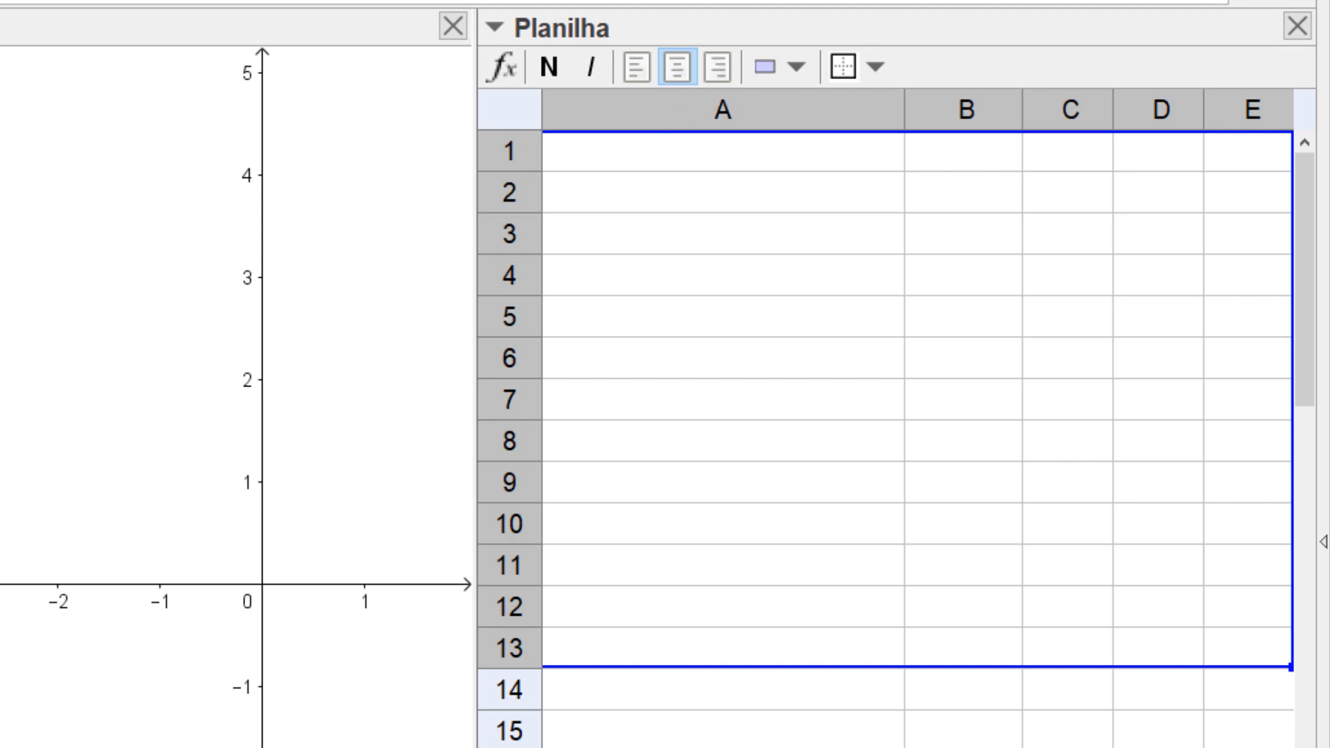
scroll(917, 436, left, 1)
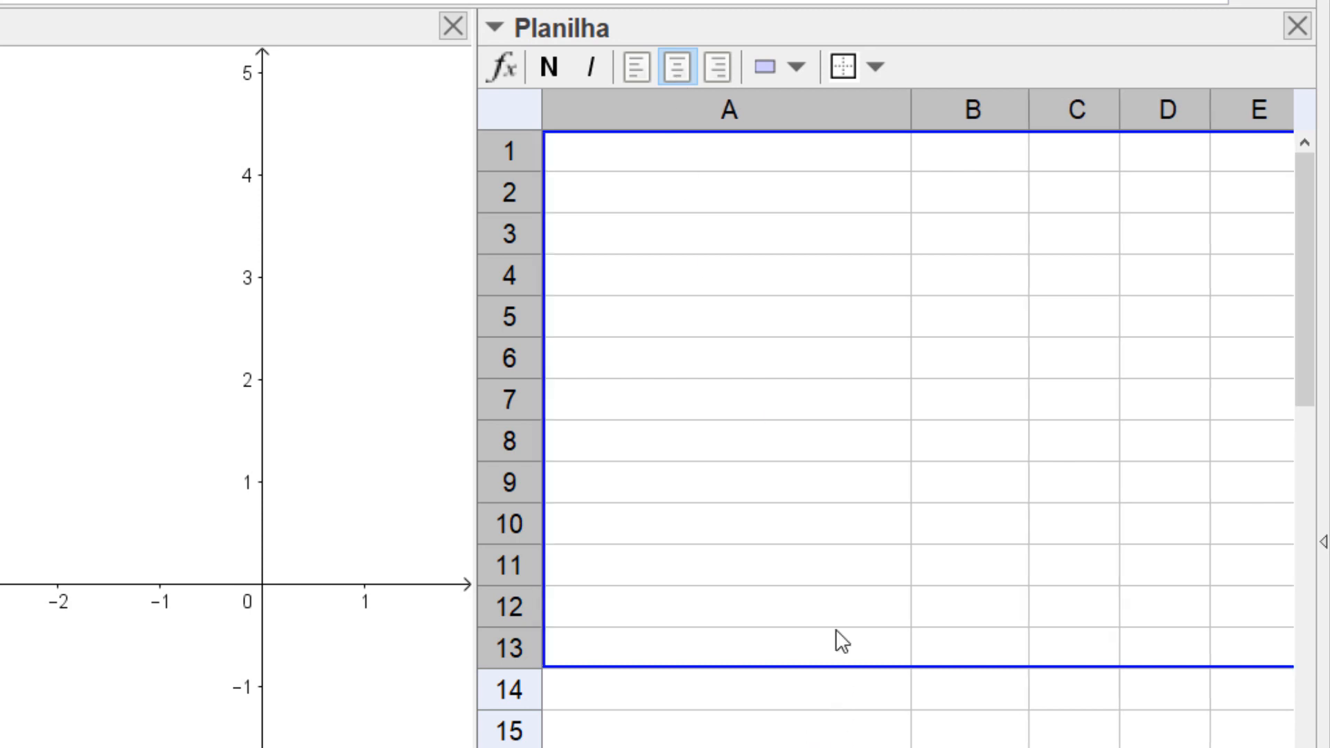
Enter the header "valores" in cell A1 and the values 5, 2, 4, 8 and 6 in cells A2 to A6
click(747, 166)
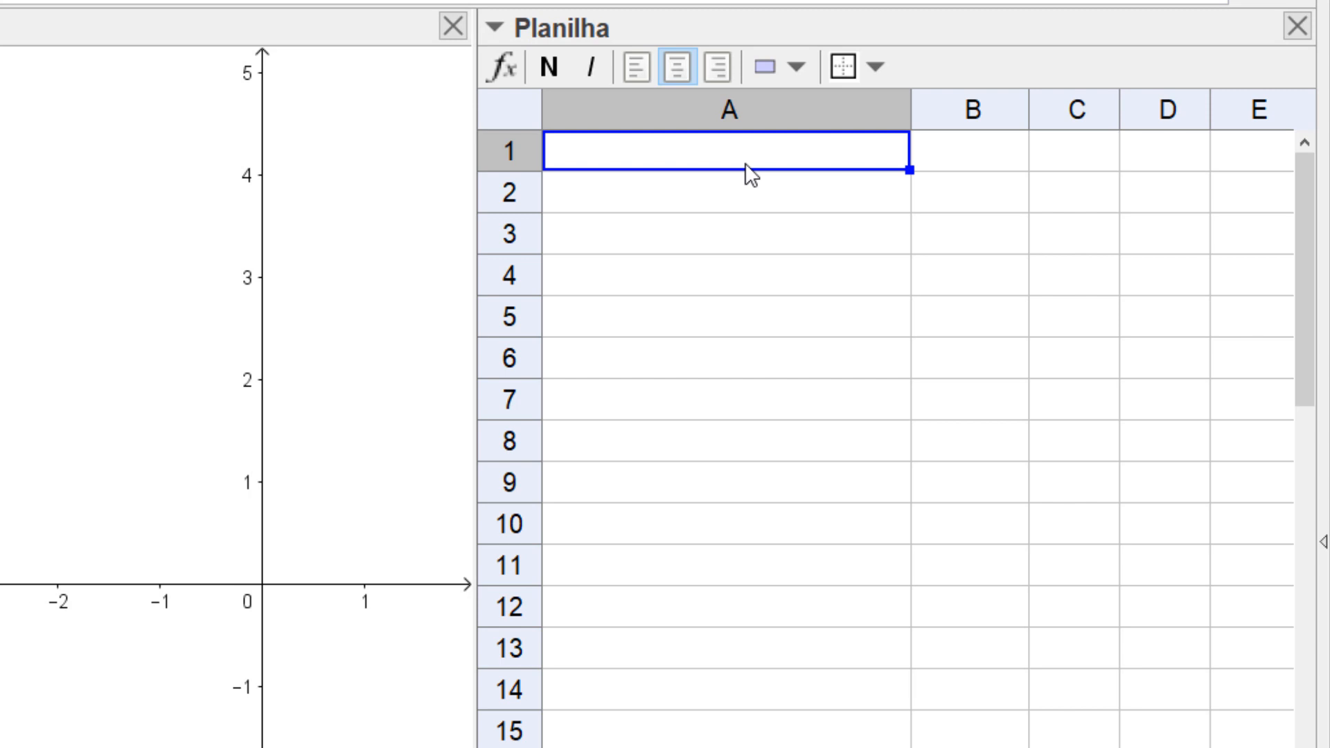
text(valores)
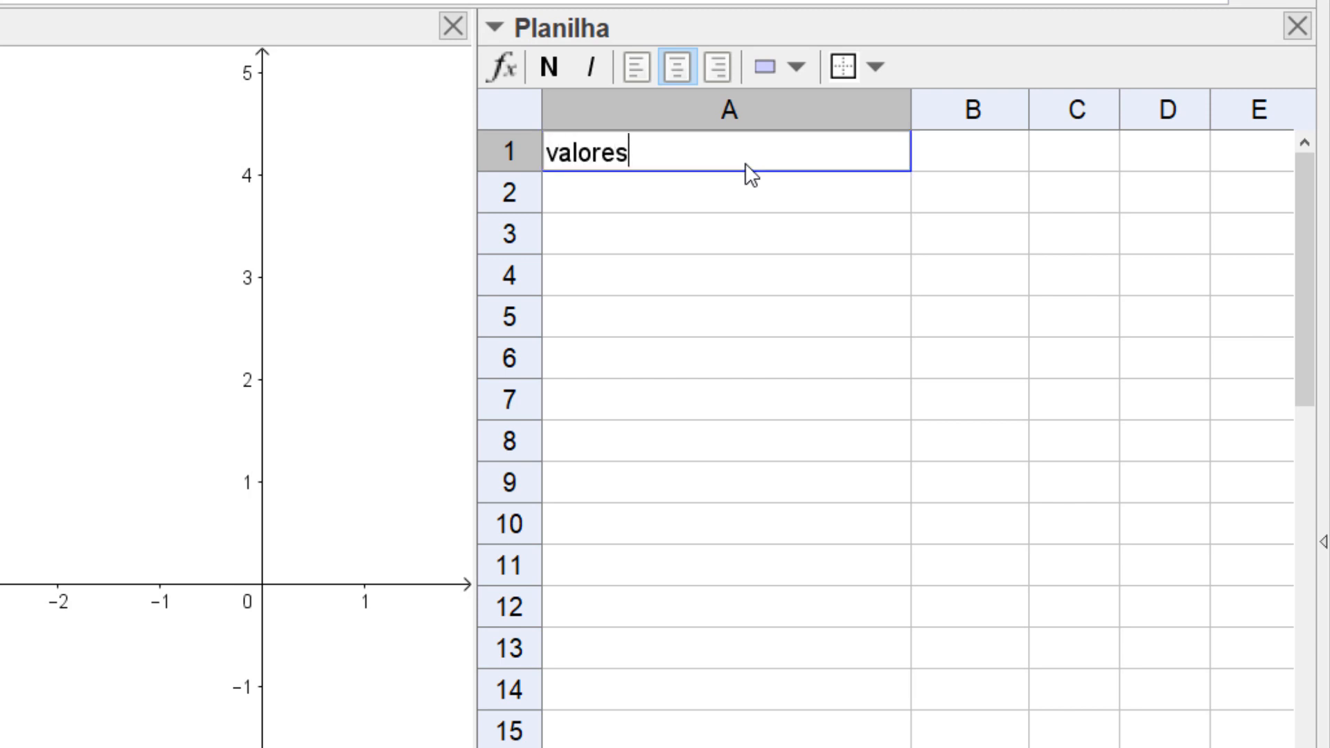
key(Return)
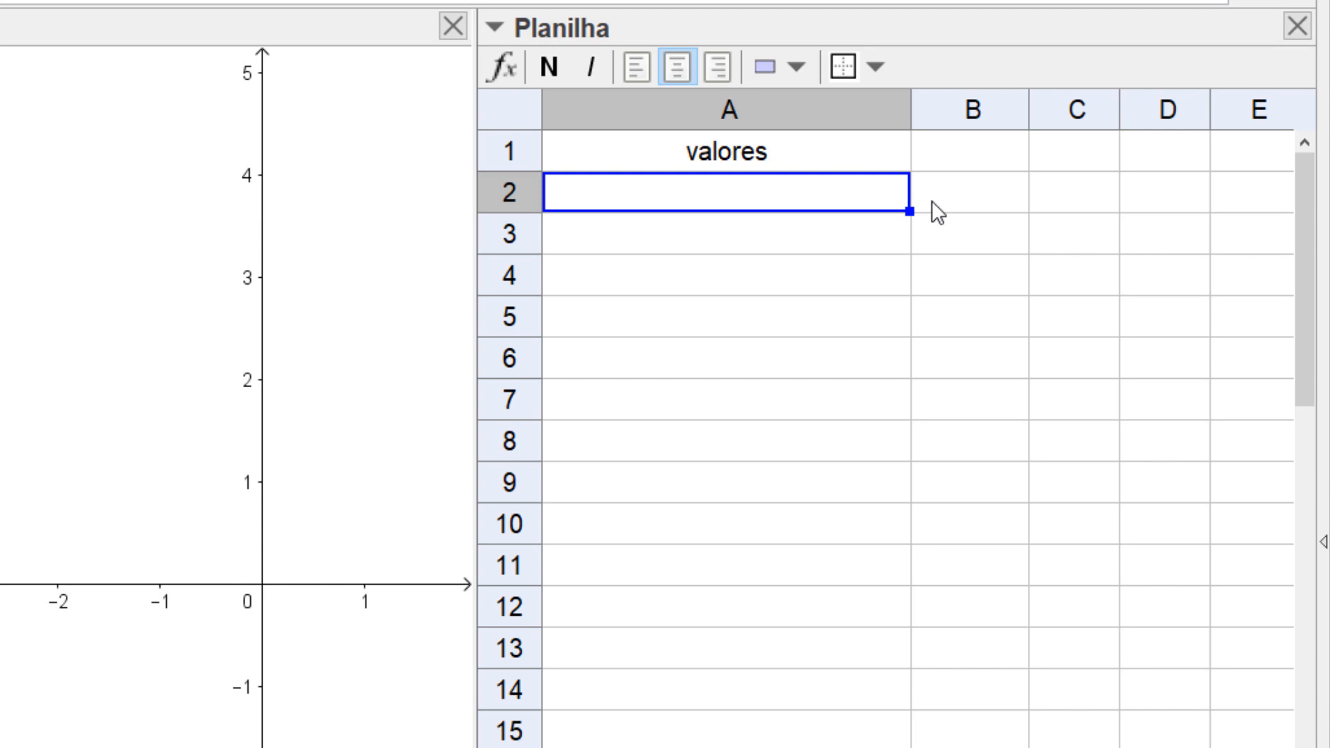
text(5)
key(Return)
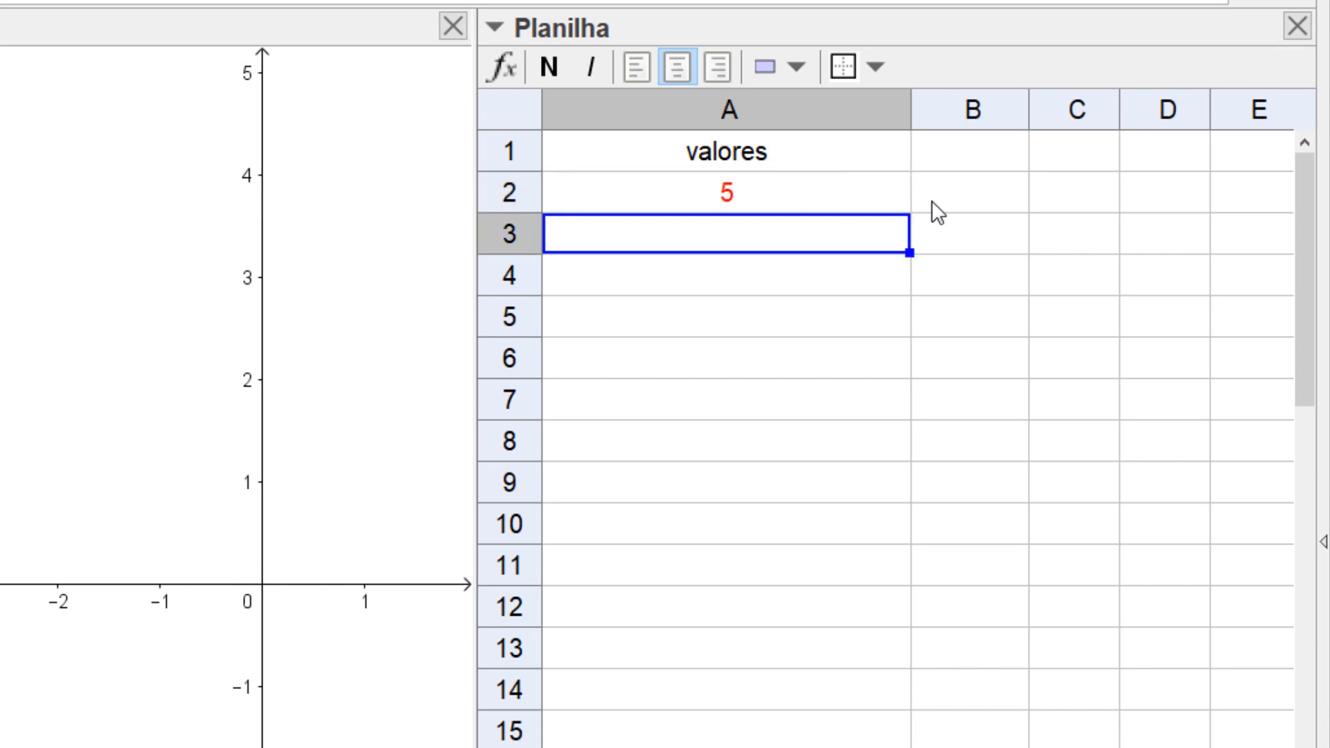
text(2)
key(Return)
text(4)
key(Return)
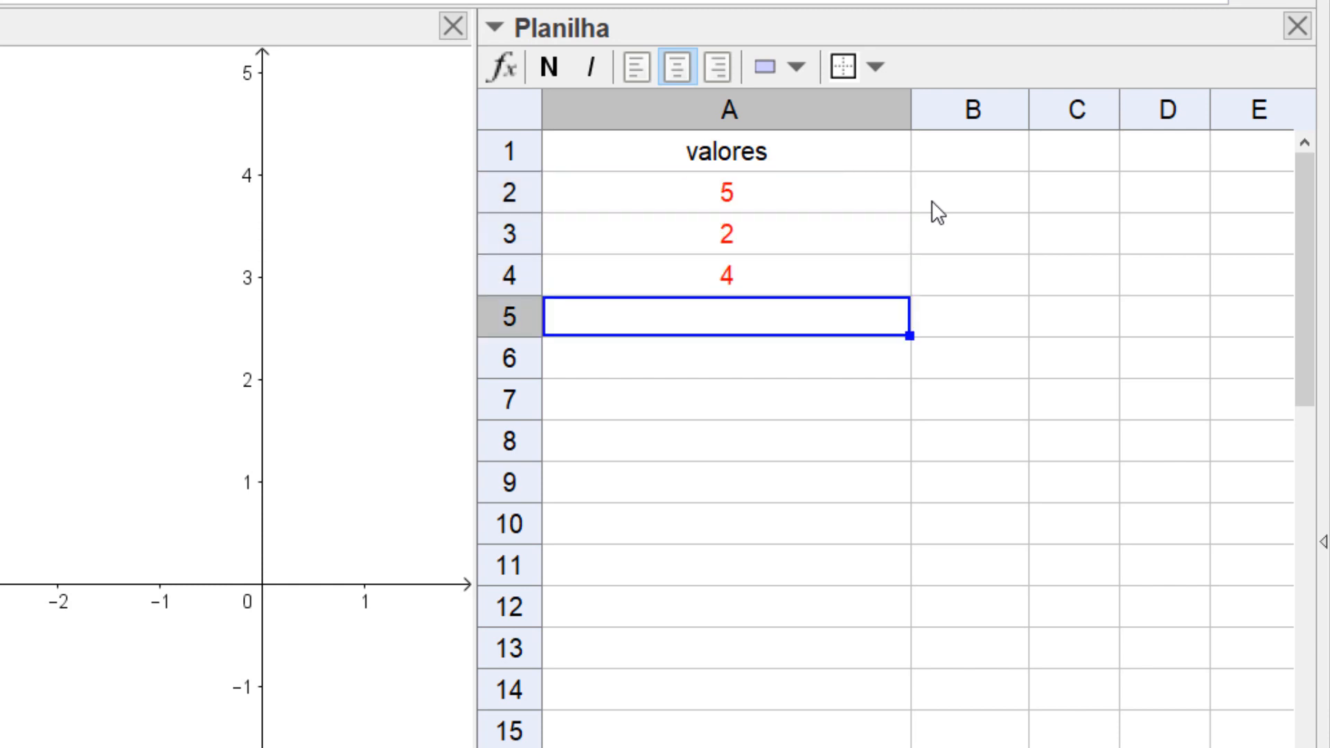
text(8)
key(Return)
text(6)
key(Return)
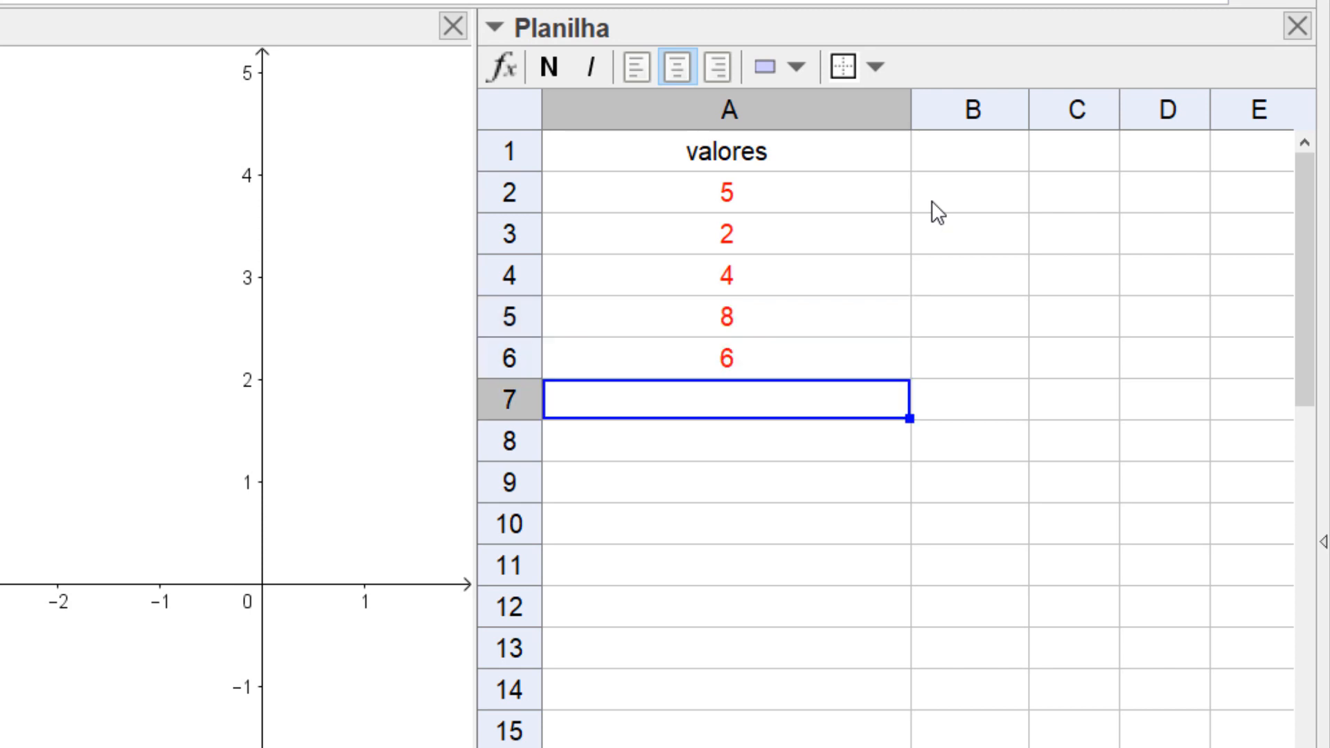
Enter the formula =soma(A2:A10) in cell A11 to total the values
click(761, 574)
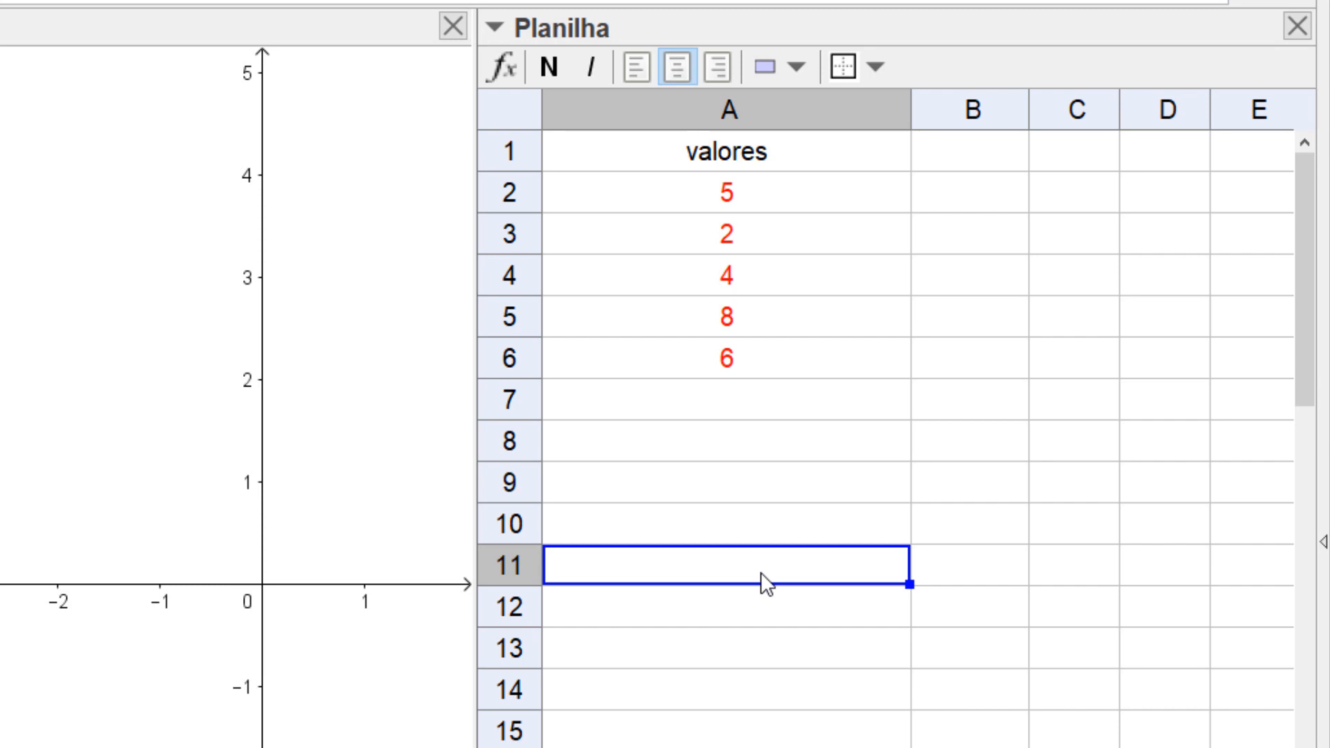
text(=soma)
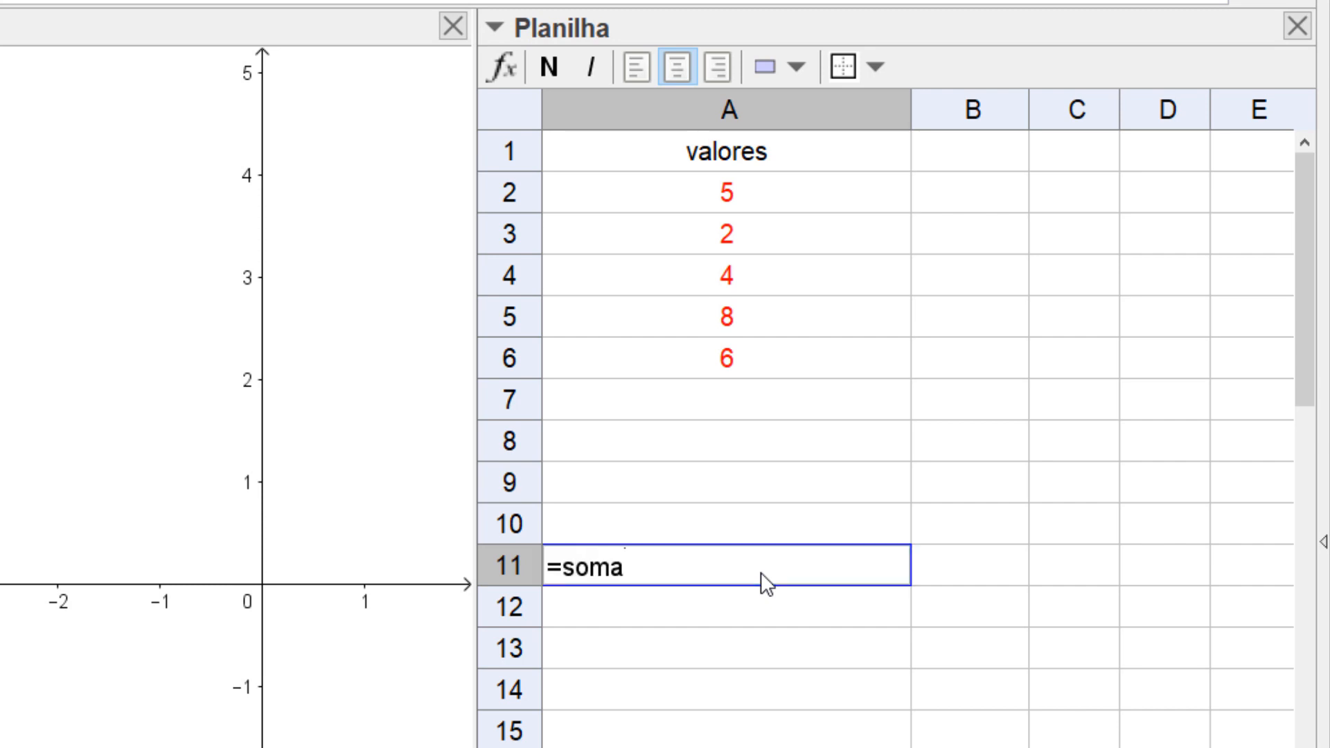
text(()
drag(733, 202, 728, 524)
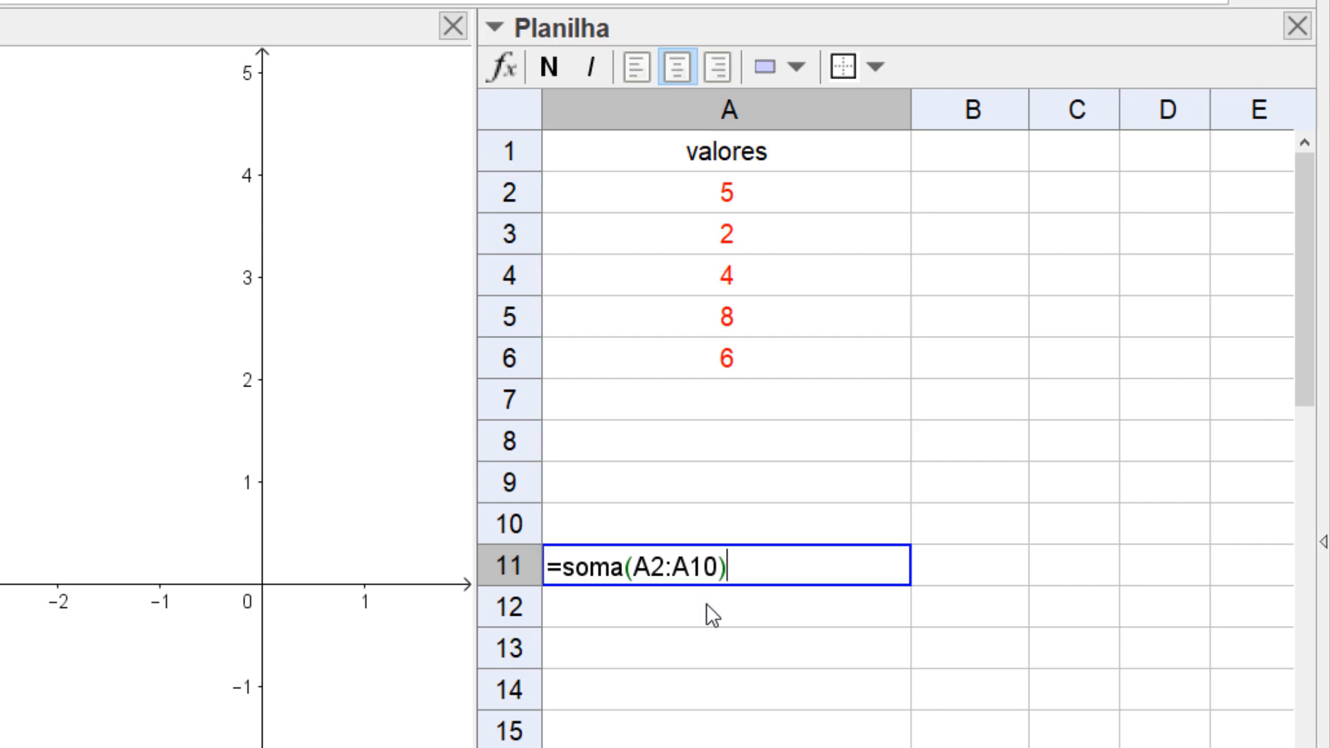
key(Return)
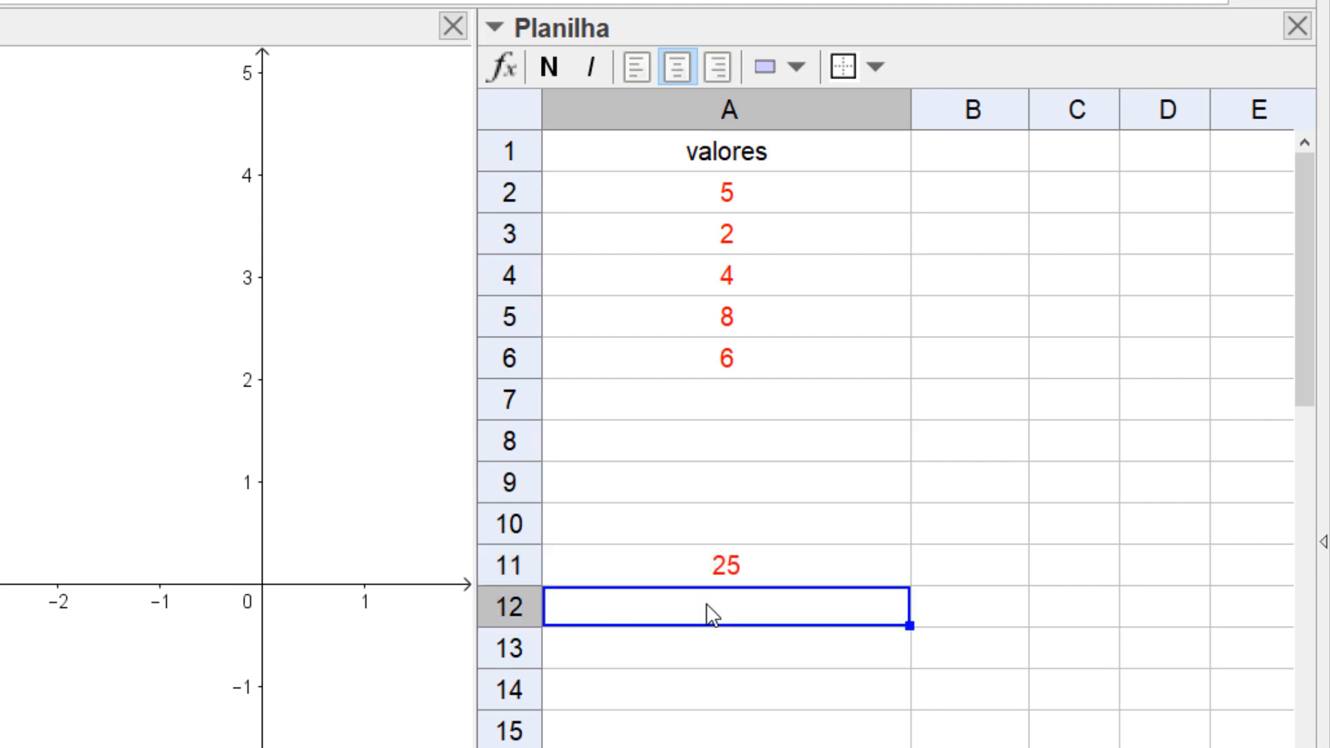
Test the sum formula by entering 5 in cell A7, and clear that cell again
drag(793, 400, 797, 533)
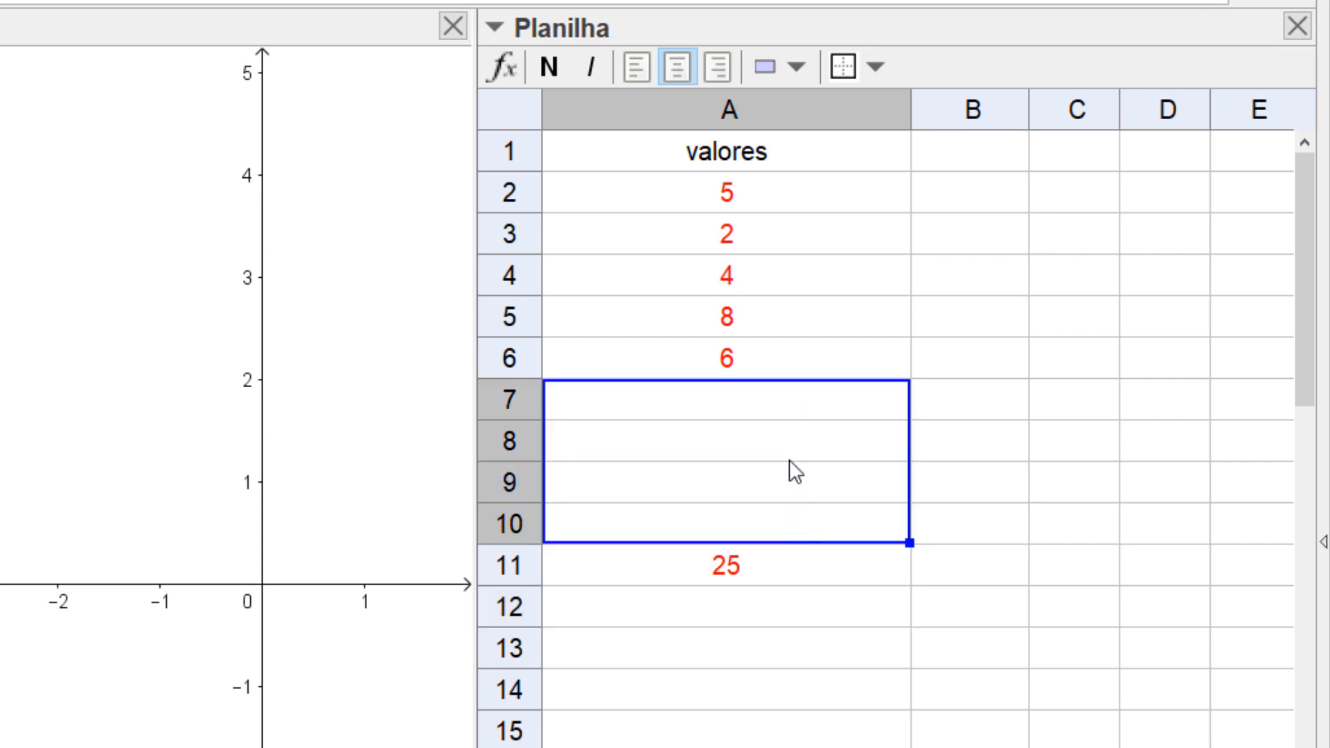
click(790, 410)
text(5)
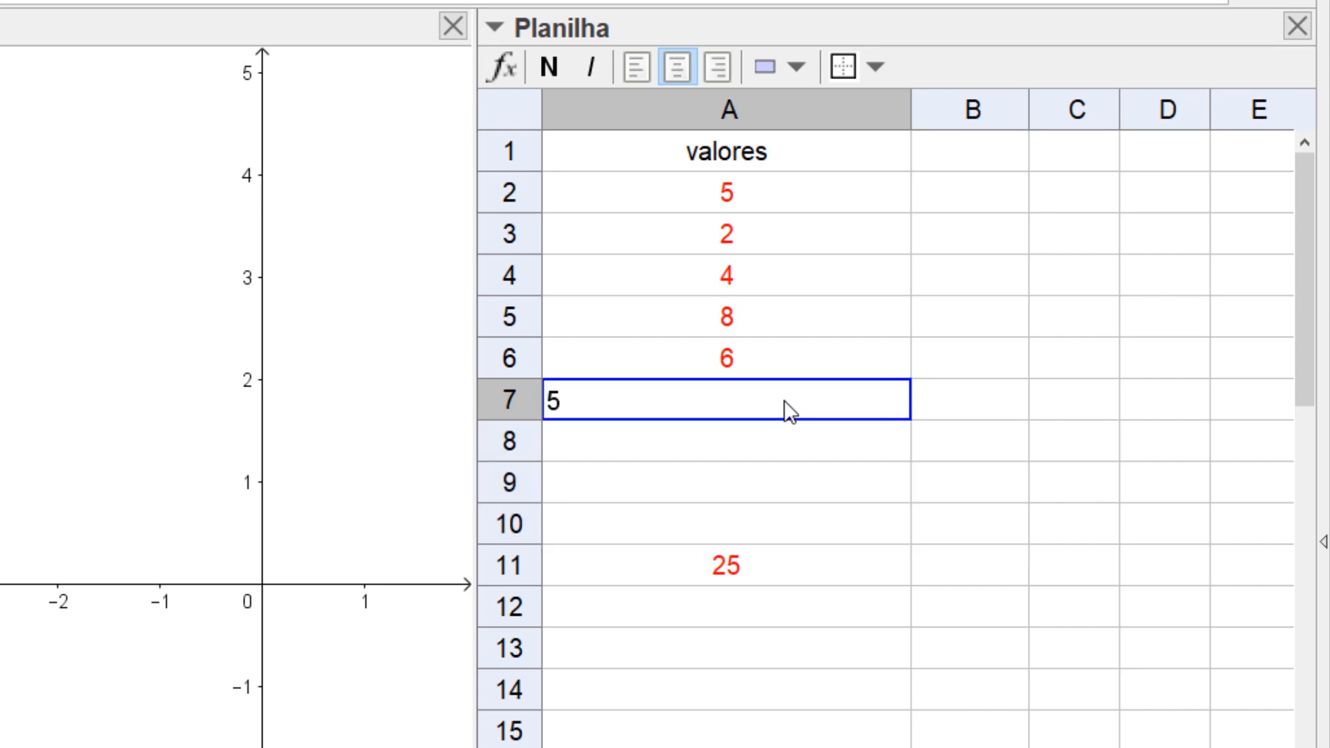
key(Return)
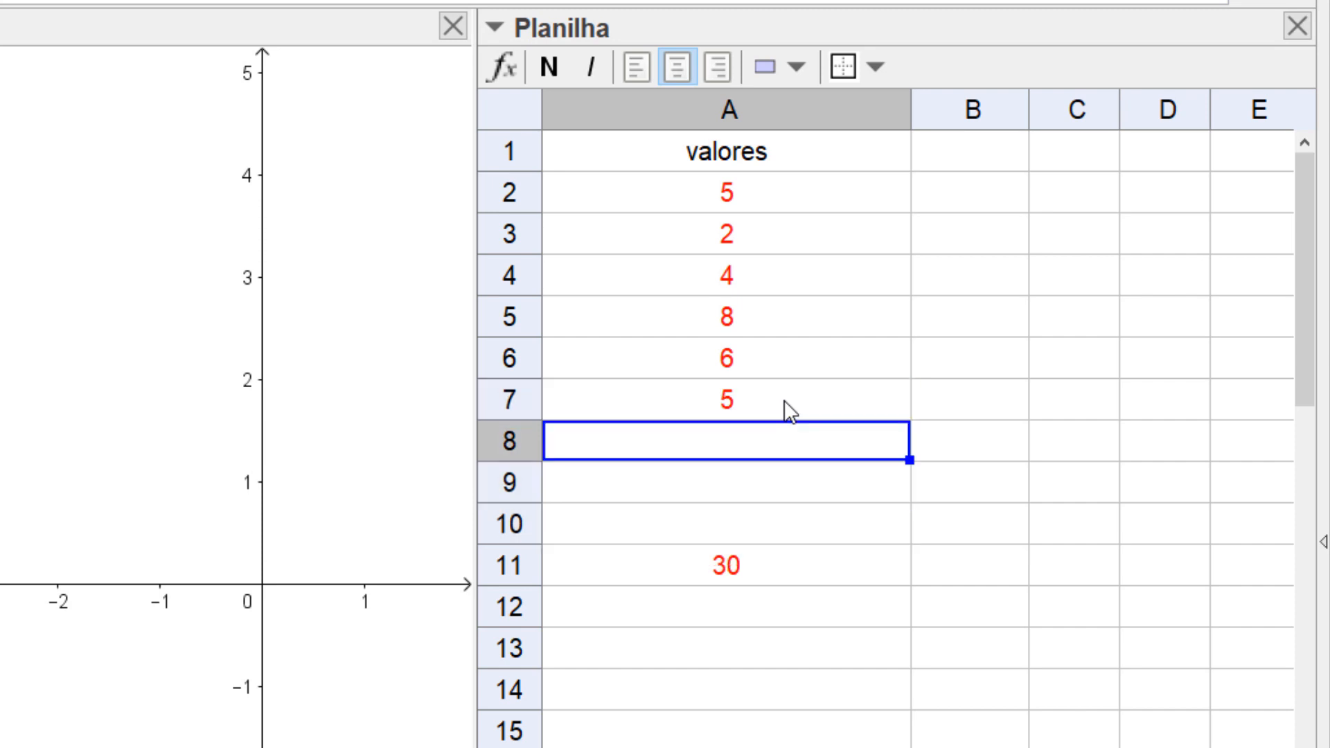
click(790, 410)
key(Delete)
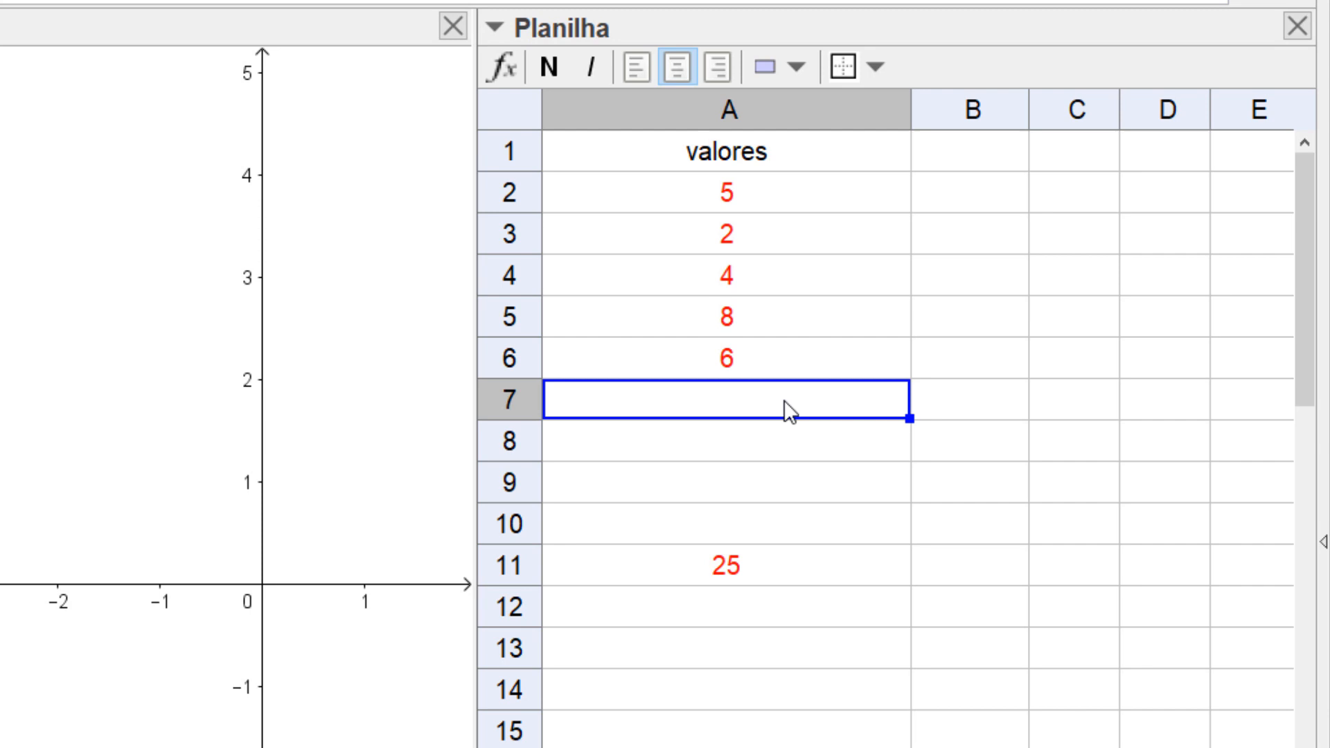
Narrow column A to fit its contents and widen column B considerably
click(946, 369)
drag(909, 110, 677, 114)
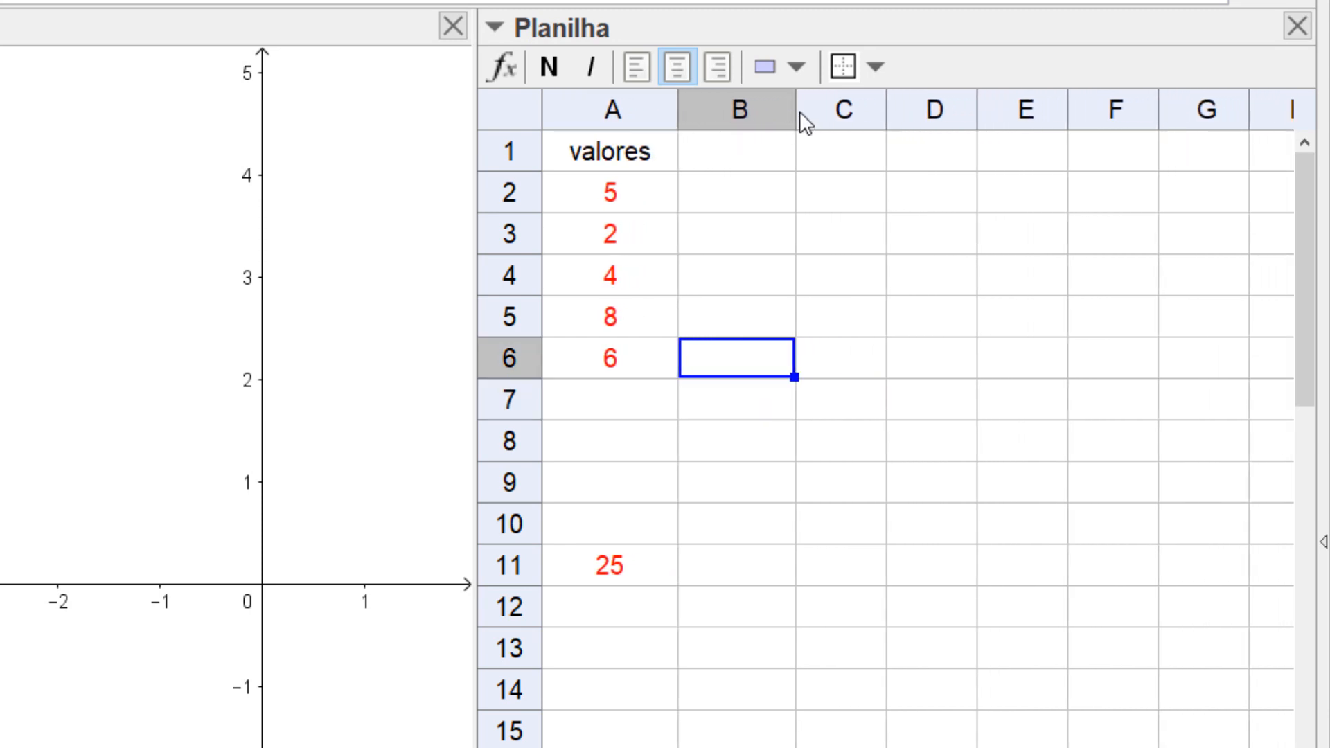
drag(796, 111, 1141, 110)
click(882, 156)
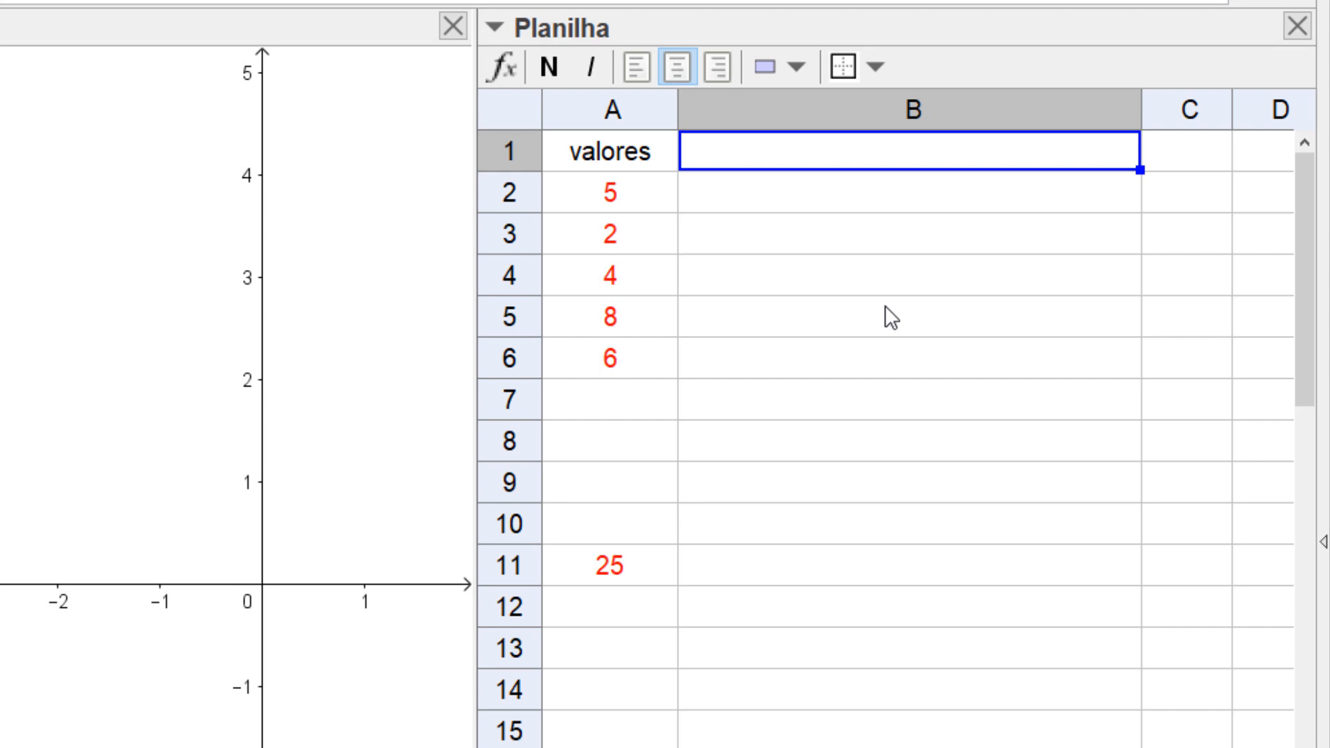
Insert the degree symbol ° in the input bar from the symbol table and copy it
click(863, 577)
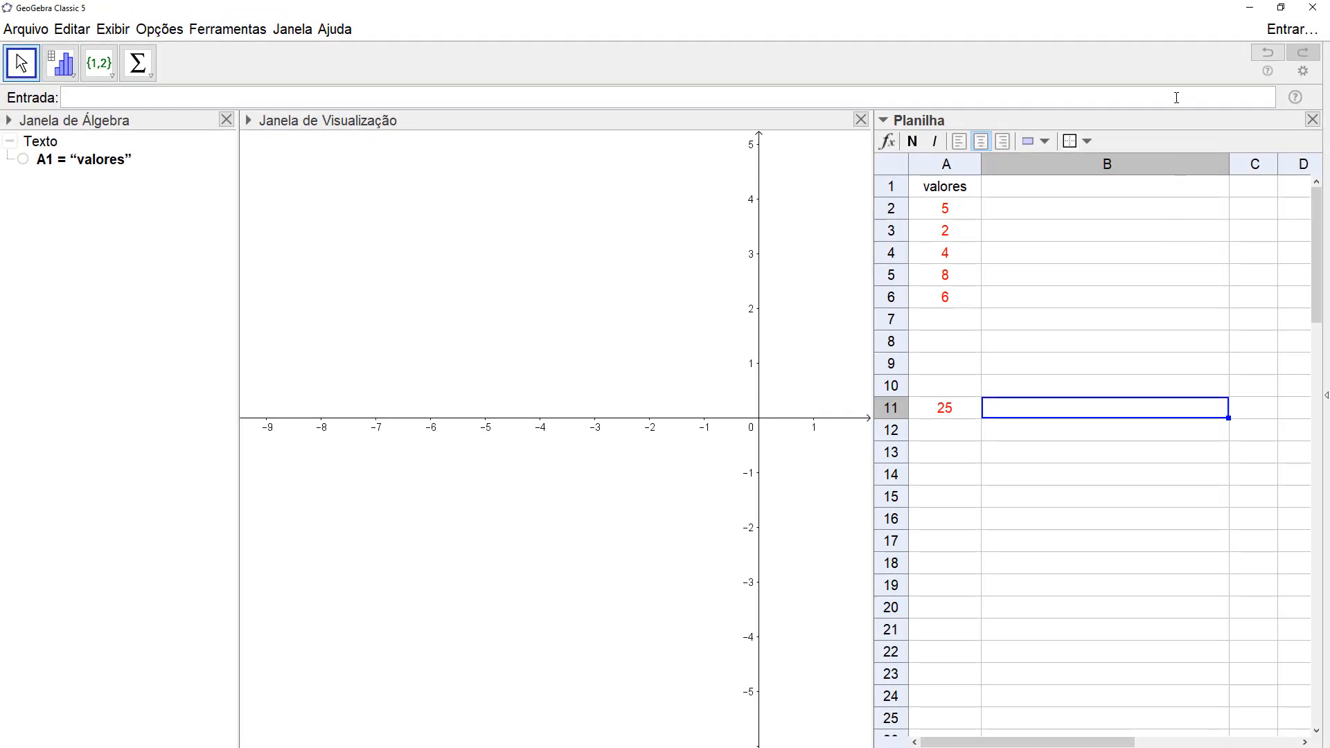
click(1270, 99)
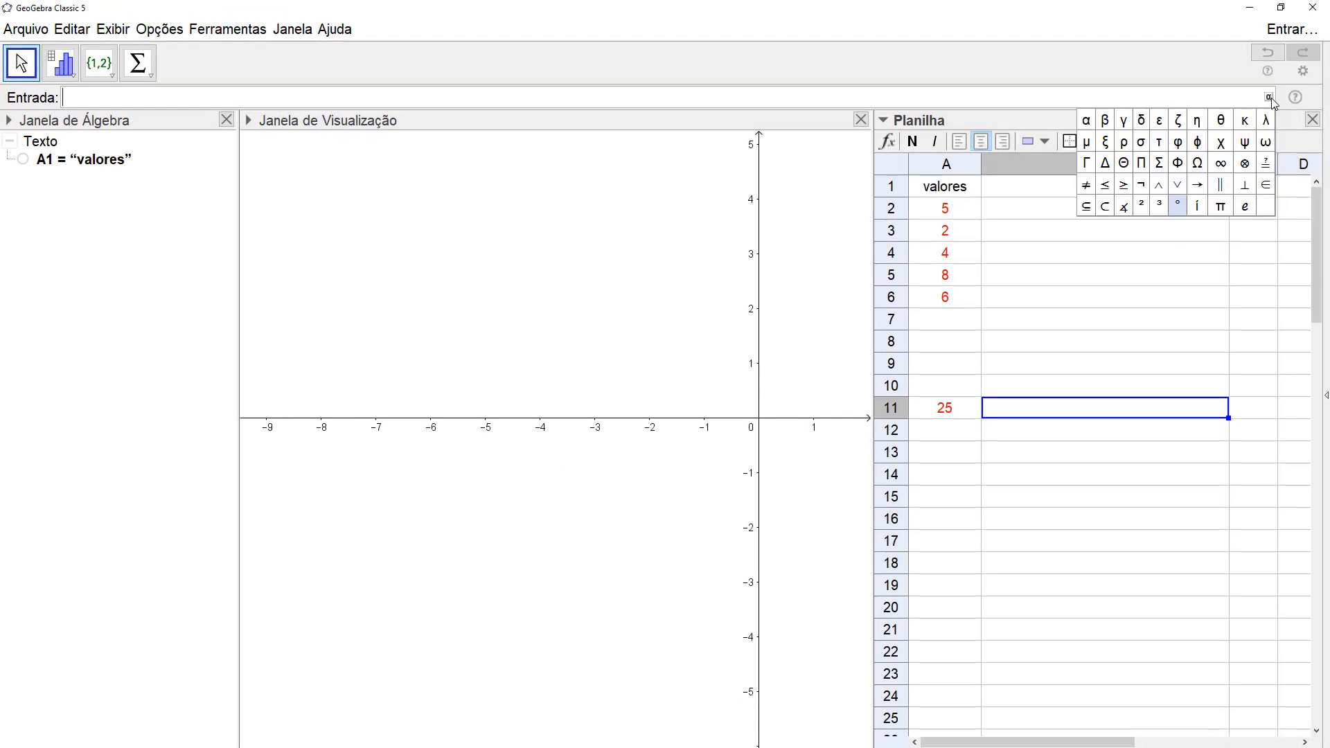
click(1178, 206)
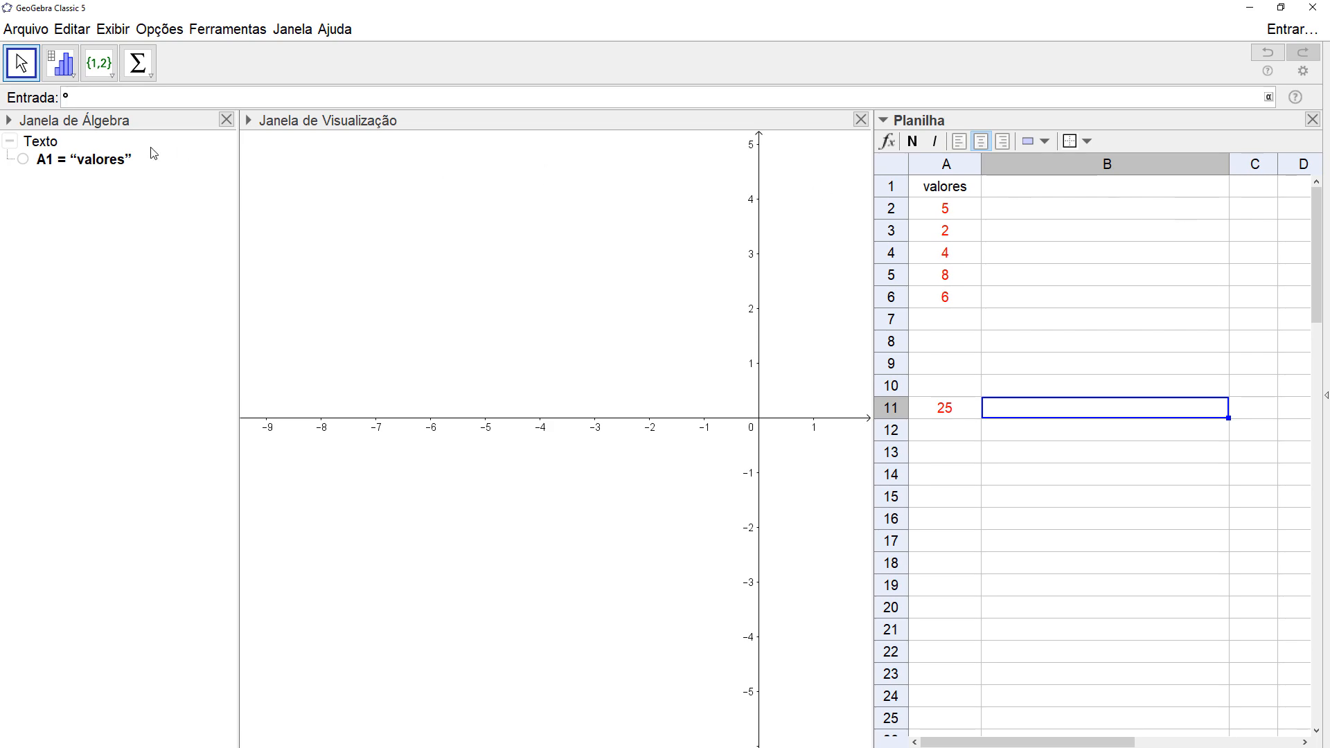
drag(72, 98, 61, 97)
key(ctrl+c)
Enter 360° in cell B11, using the copied degree symbol
double_click(1049, 414)
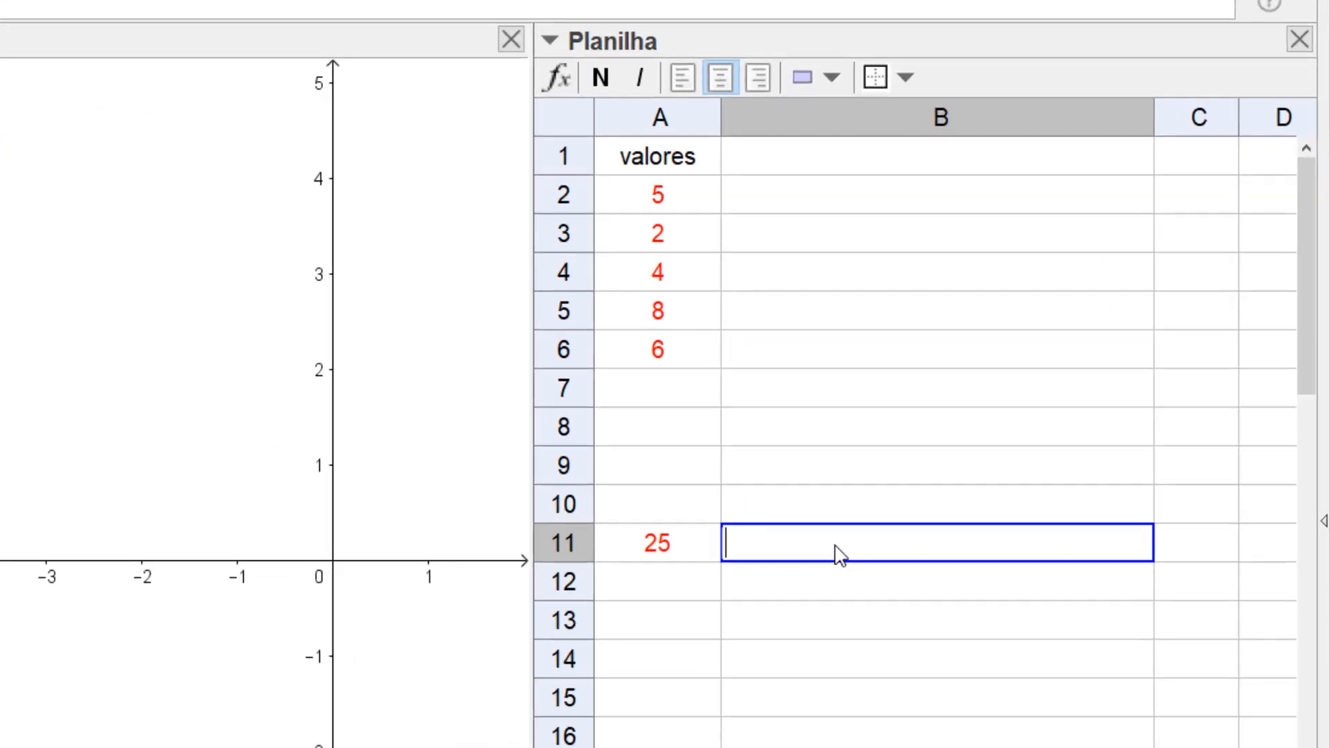
text(36)
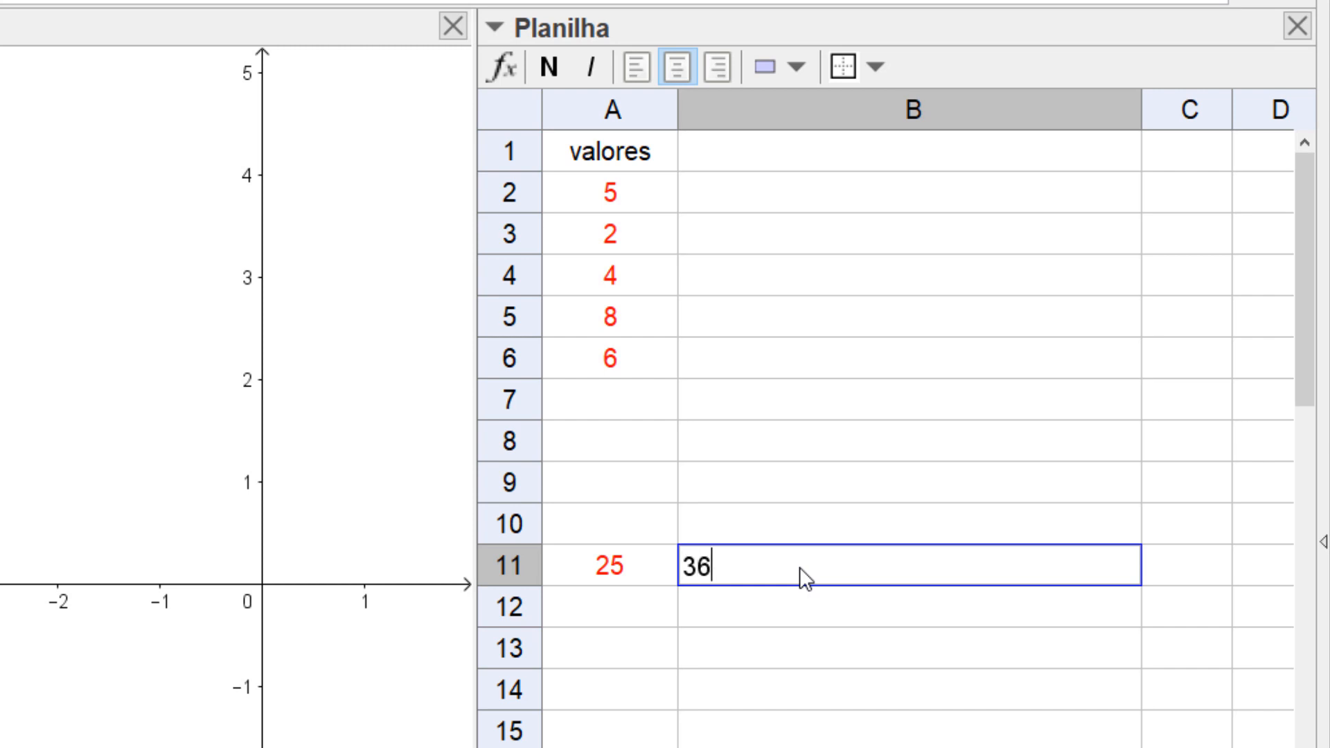
text(0)
key(ctrl+v)
key(Return)
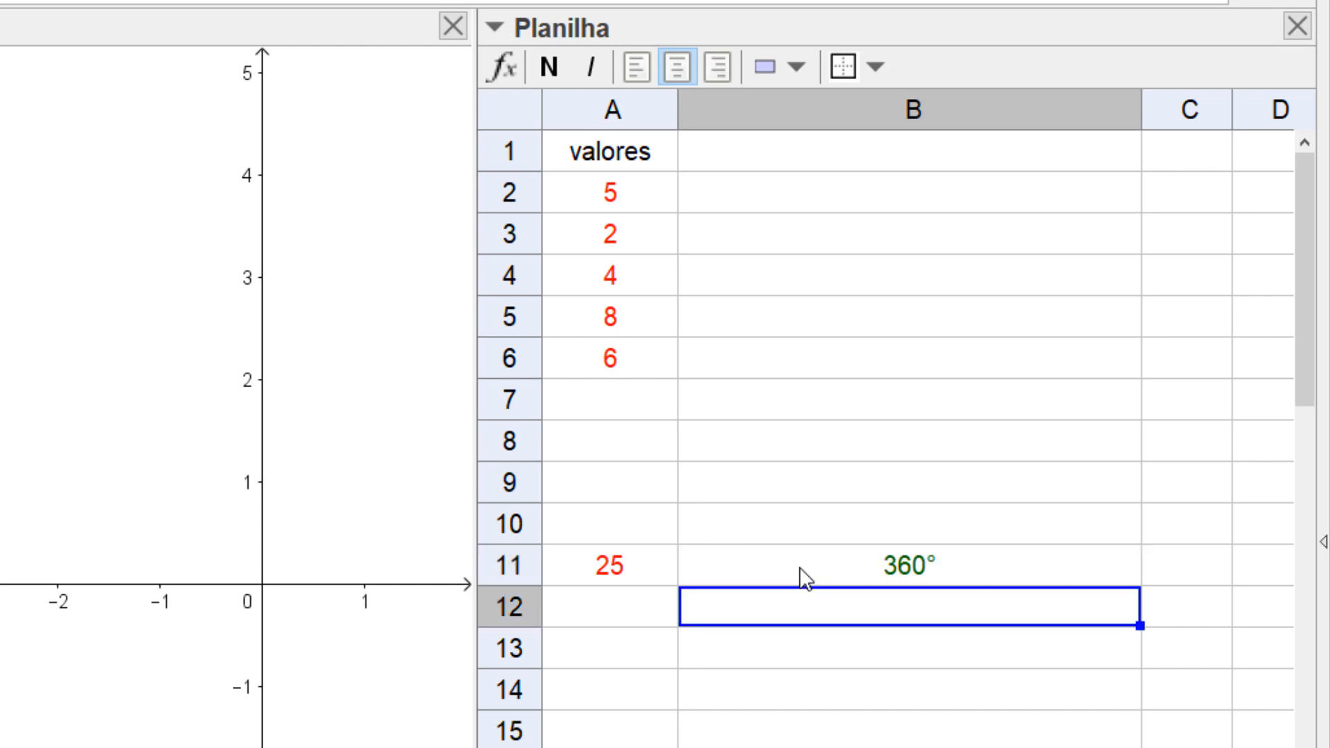
Enter the formula =A2/A11*B11 in cell B2 to calculate the first value's proportional angle
click(812, 193)
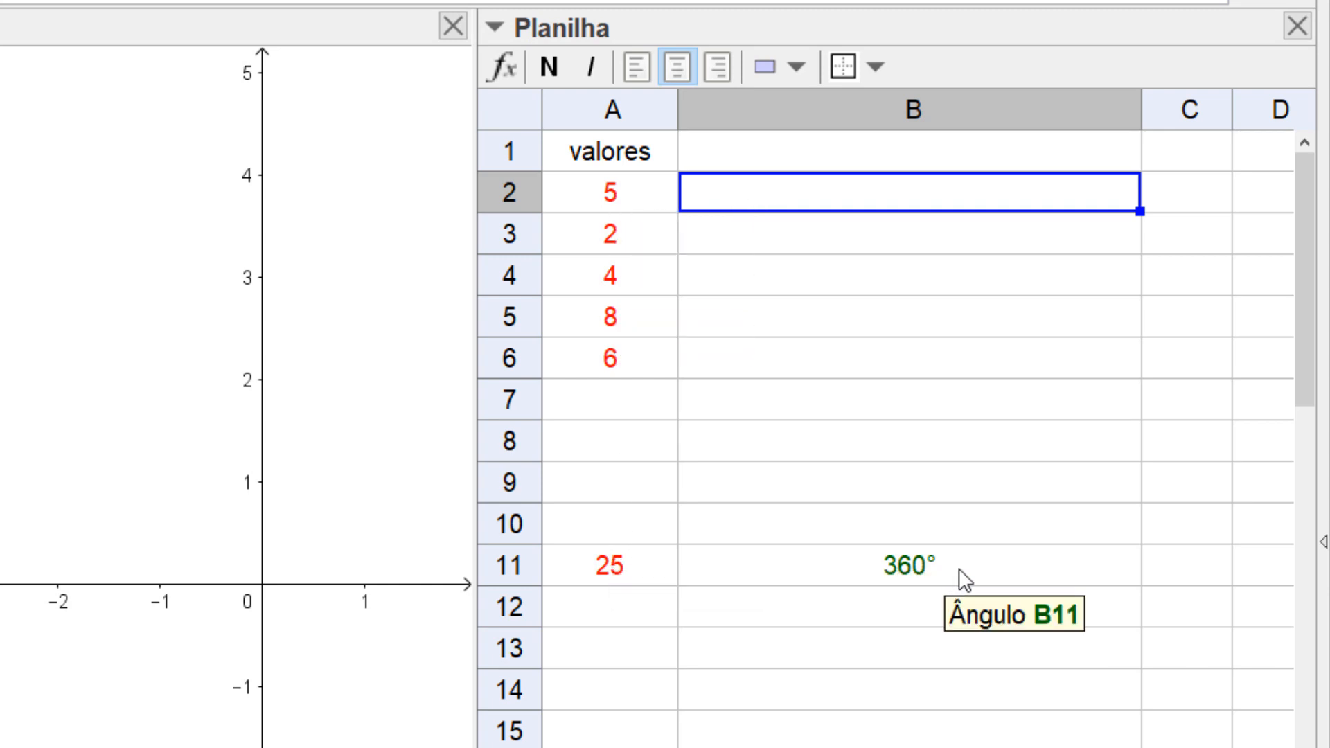
double_click(833, 195)
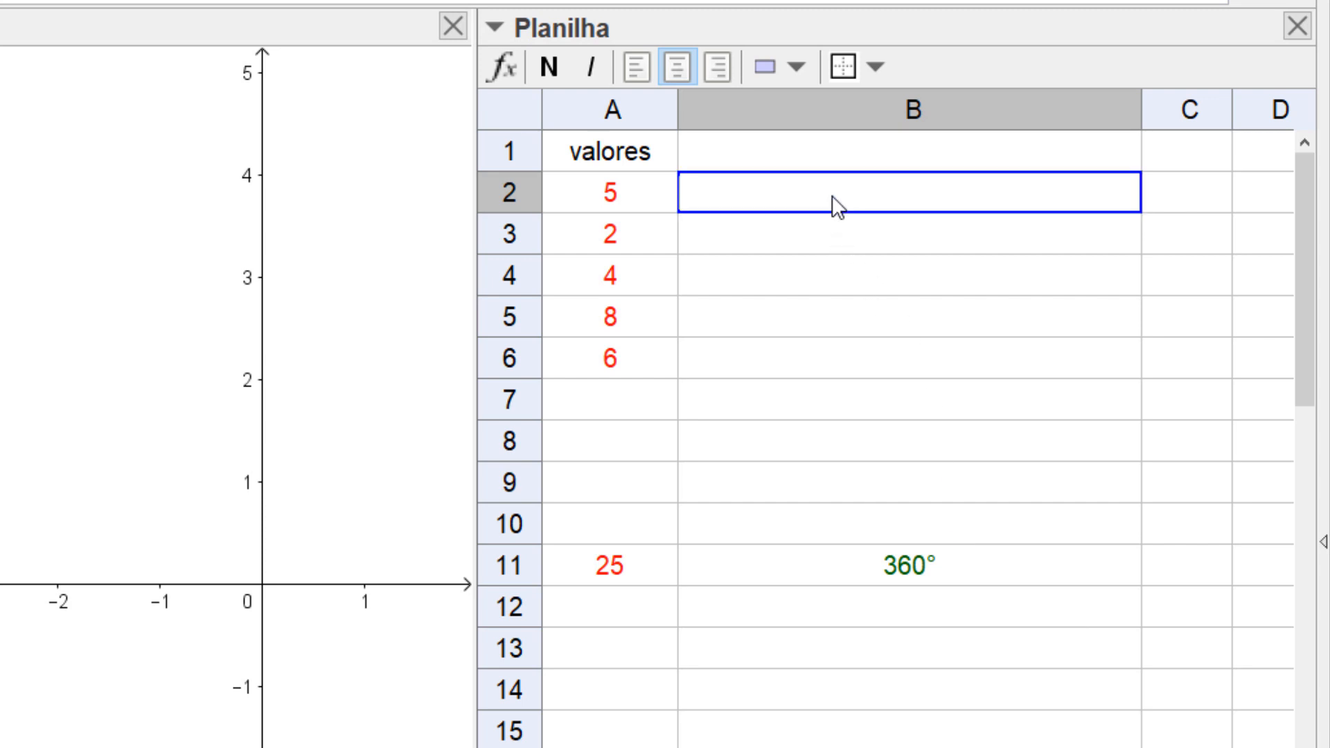
text(=A)
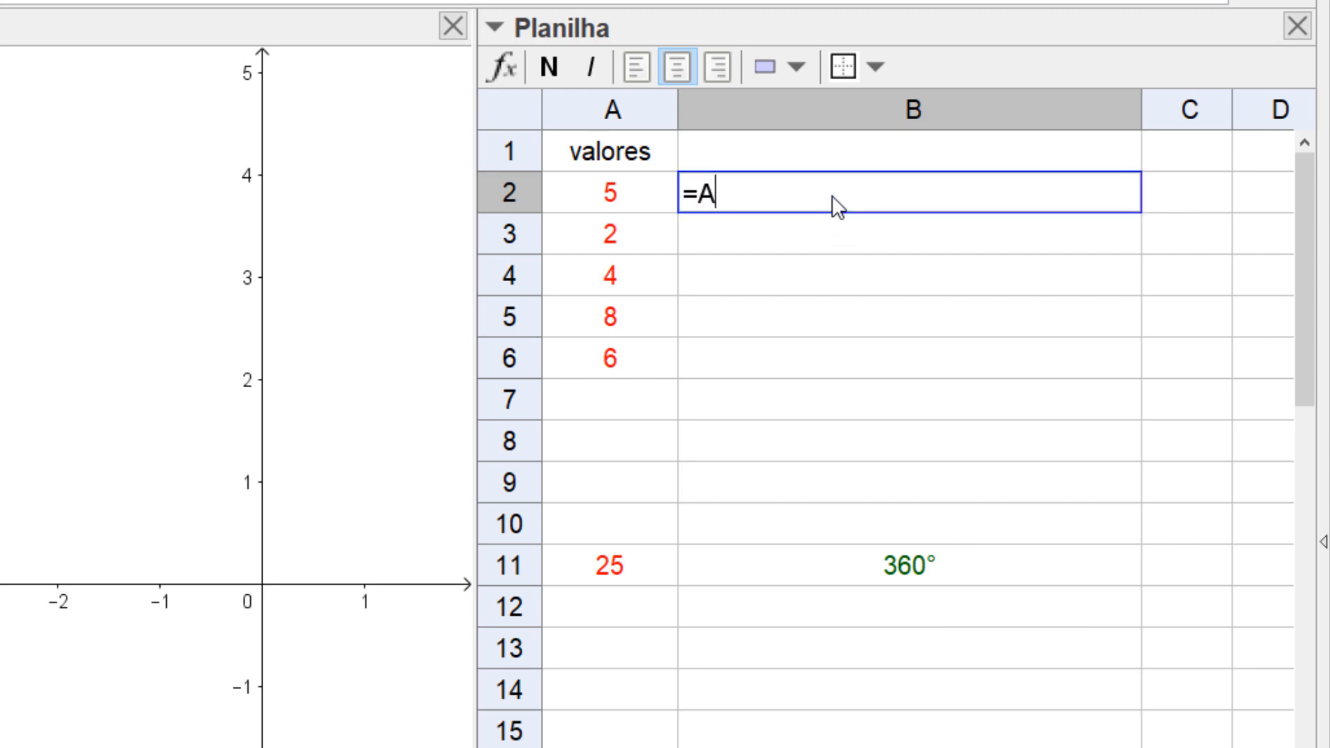
text(2/)
click(633, 581)
text(*)
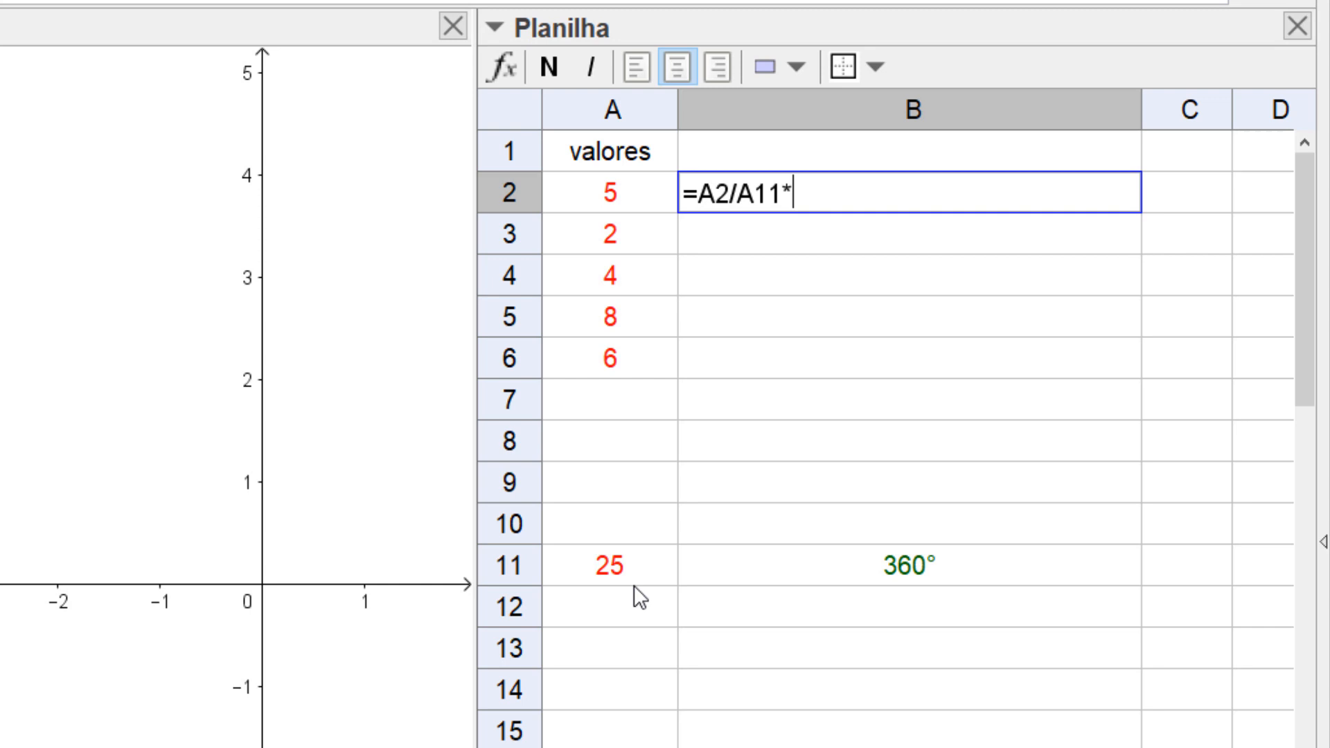
click(780, 582)
key(Return)
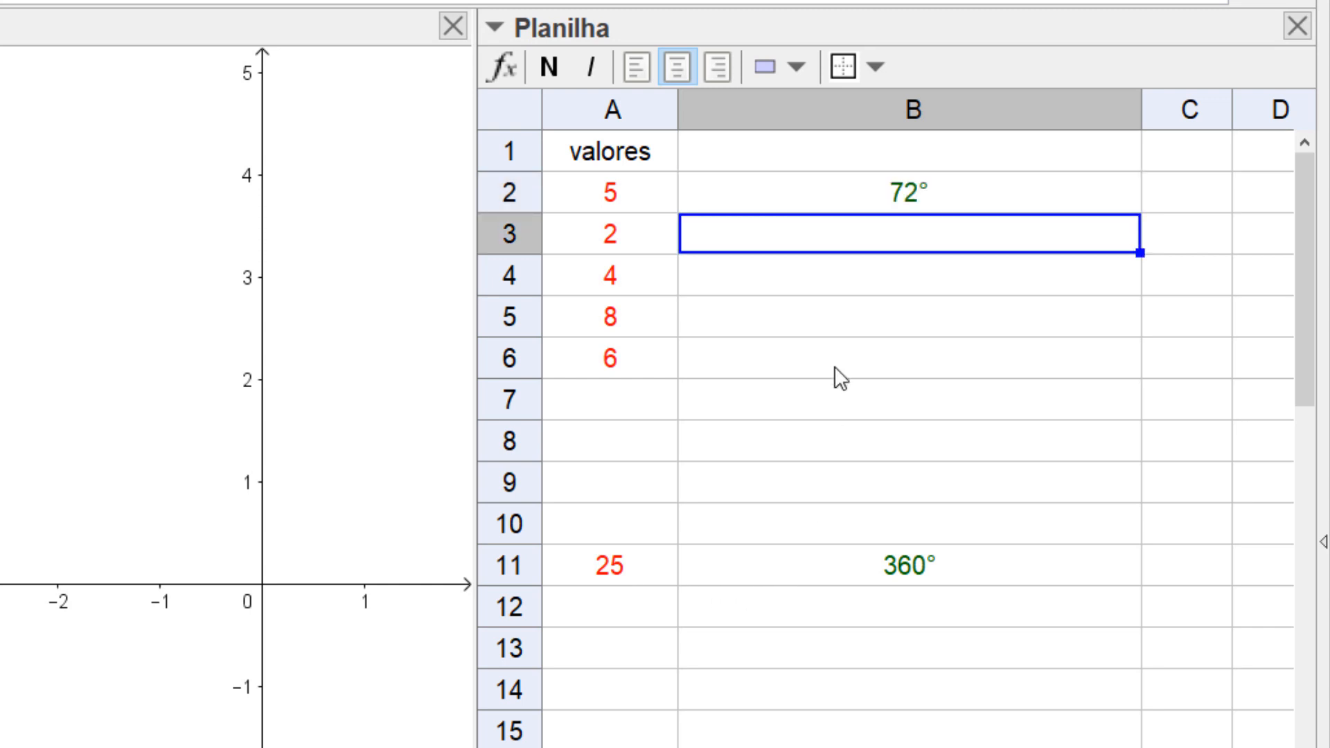
Make the A11 and B11 references in cell B2's formula absolute, as $A$11 and $B$11
click(865, 194)
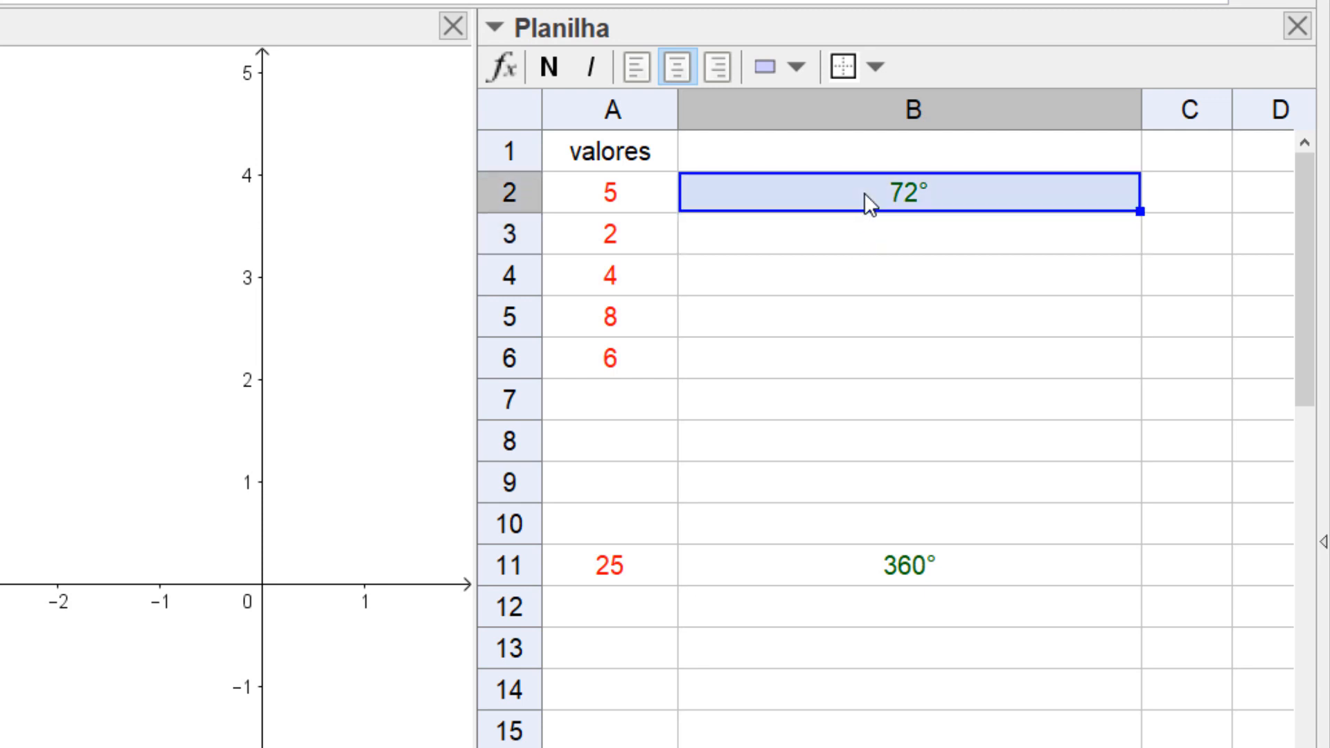
double_click(863, 192)
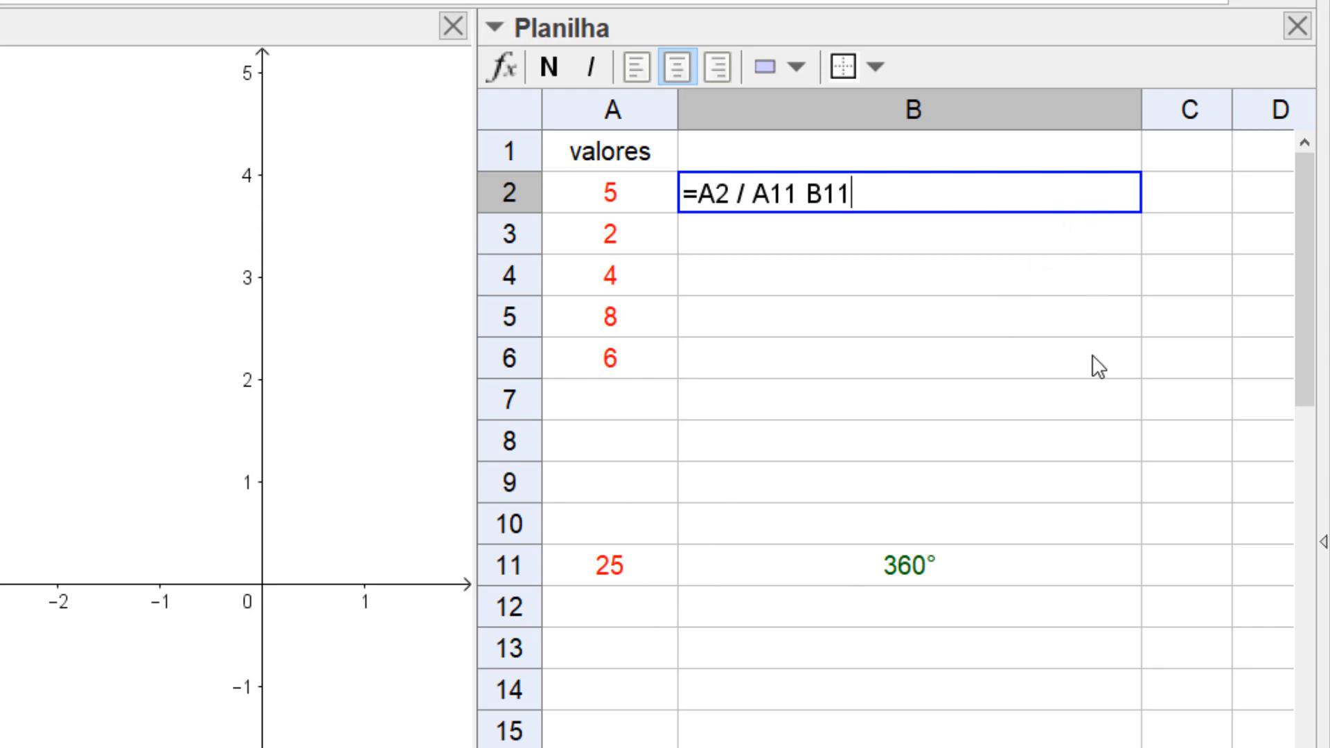
click(755, 202)
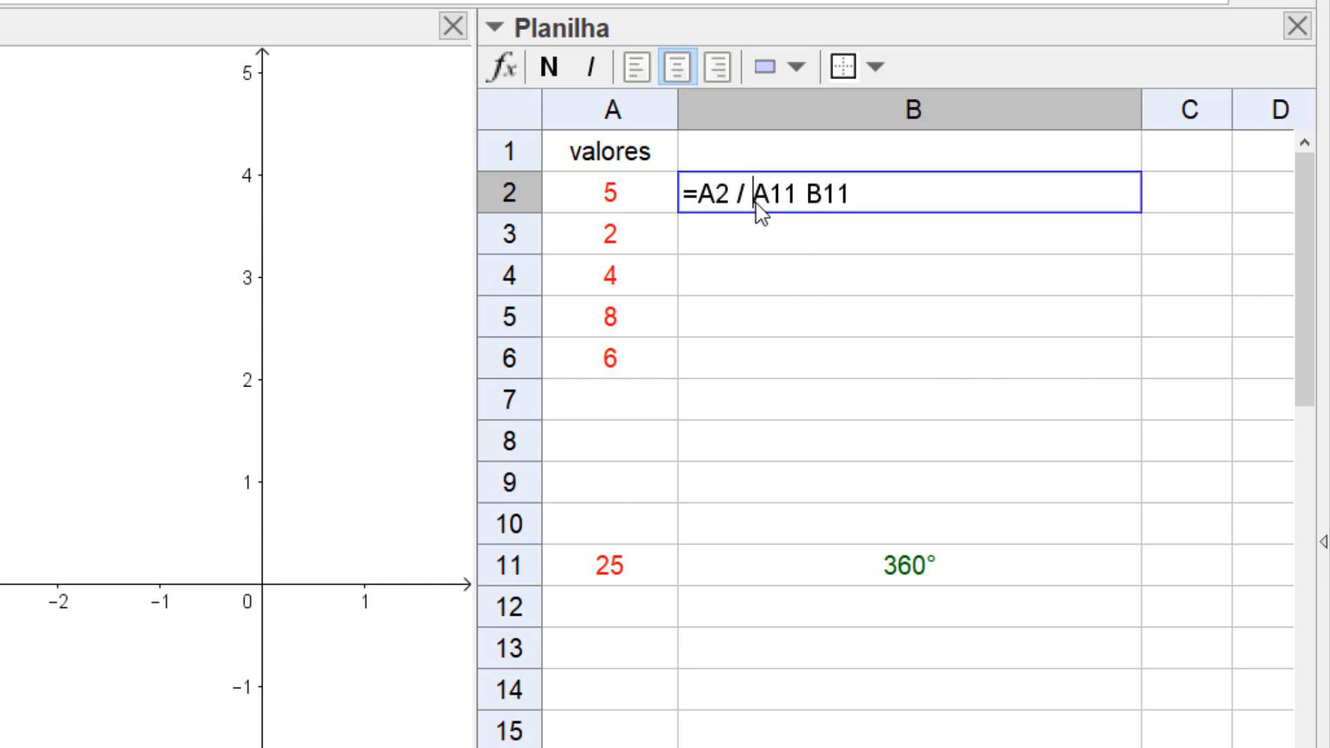
text($)
key(Right)
text($)
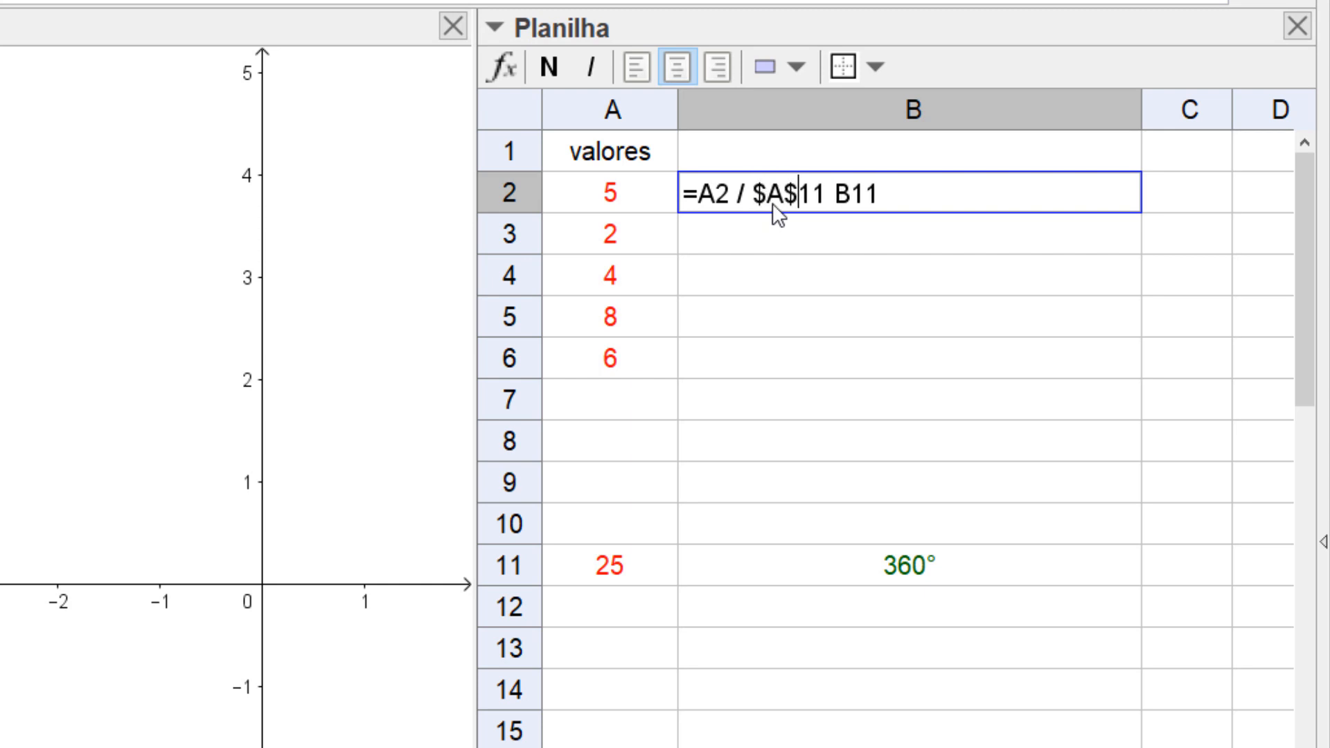
click(838, 196)
text($)
key(Right)
text($)
key(Return)
Fill the angle formula from B2 down to B6 and inspect the copied formula in B3
click(874, 197)
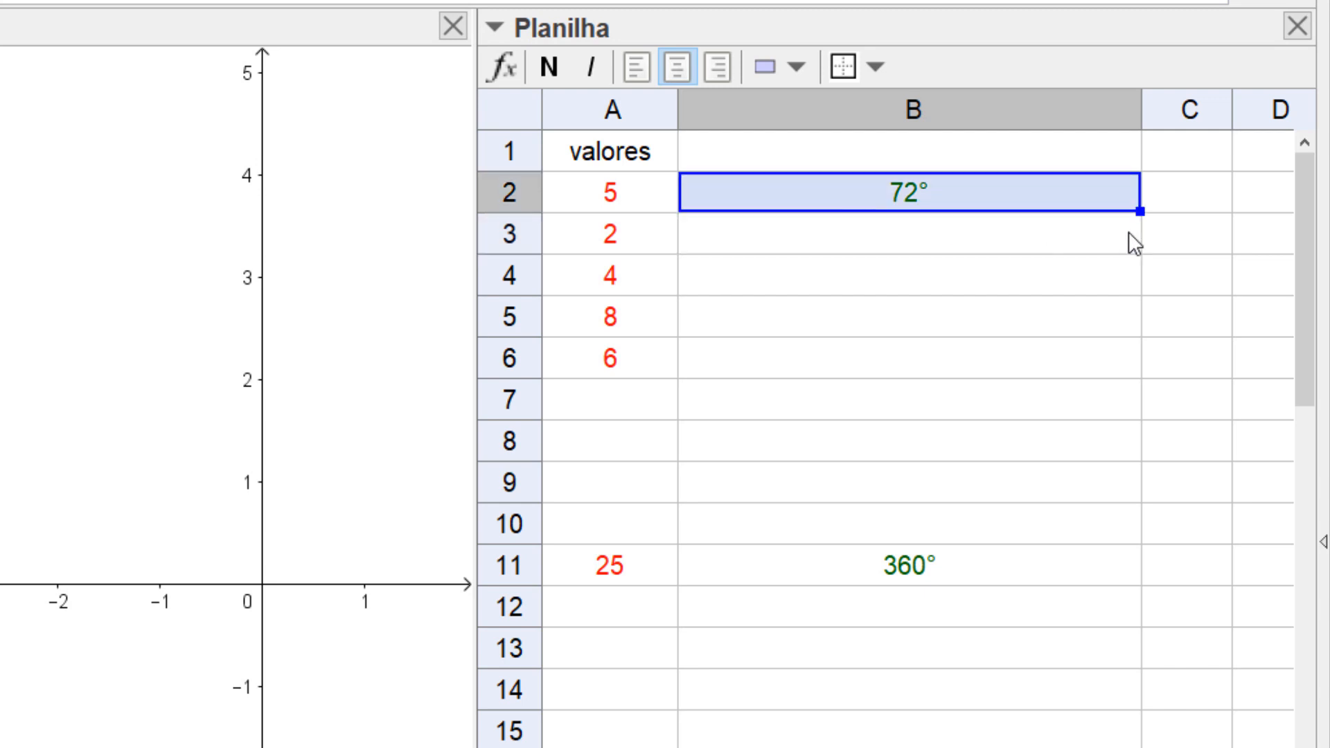
drag(1139, 209, 1136, 371)
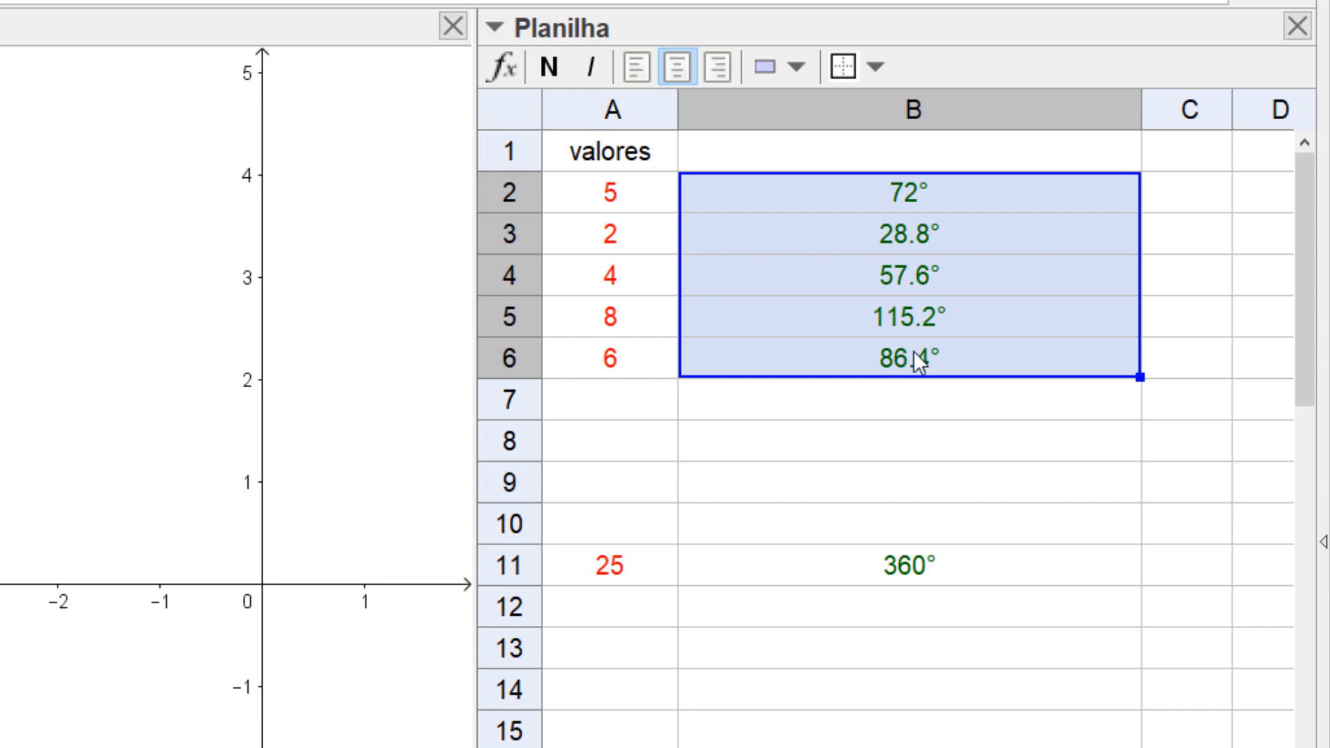
click(928, 243)
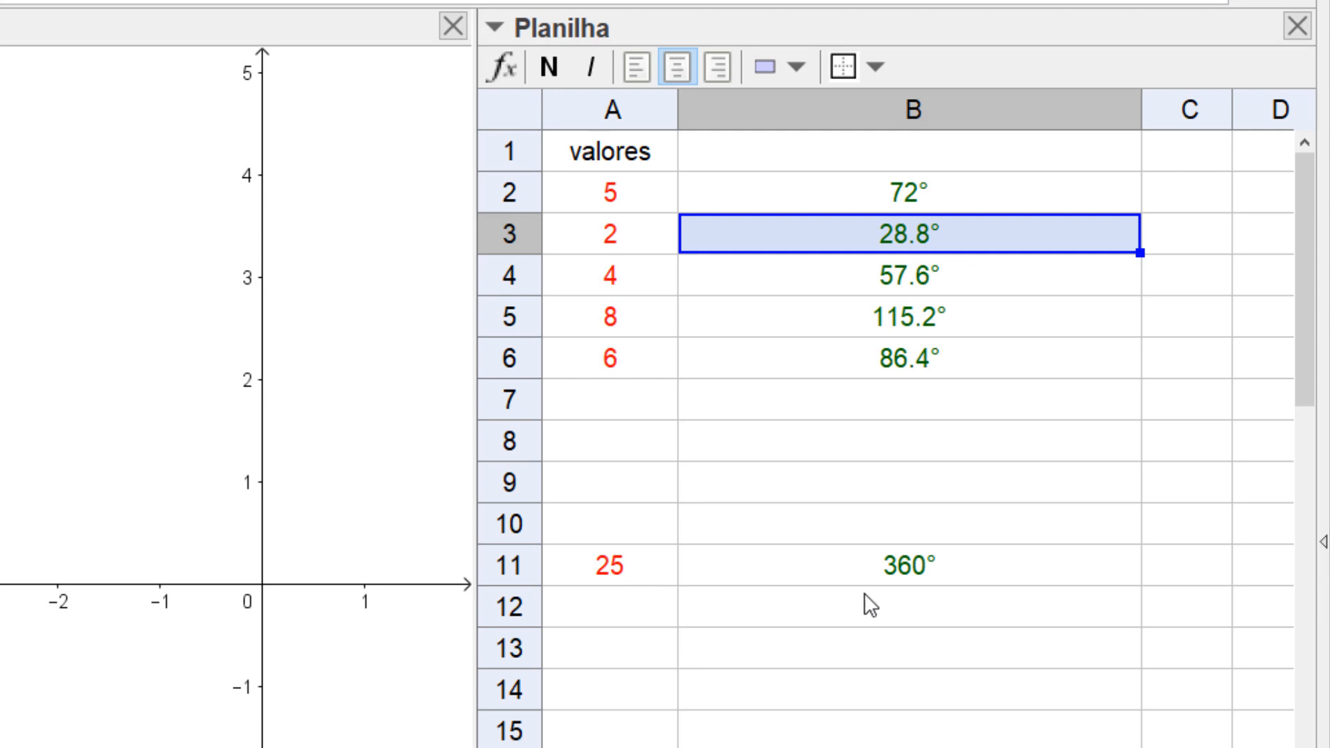
double_click(959, 232)
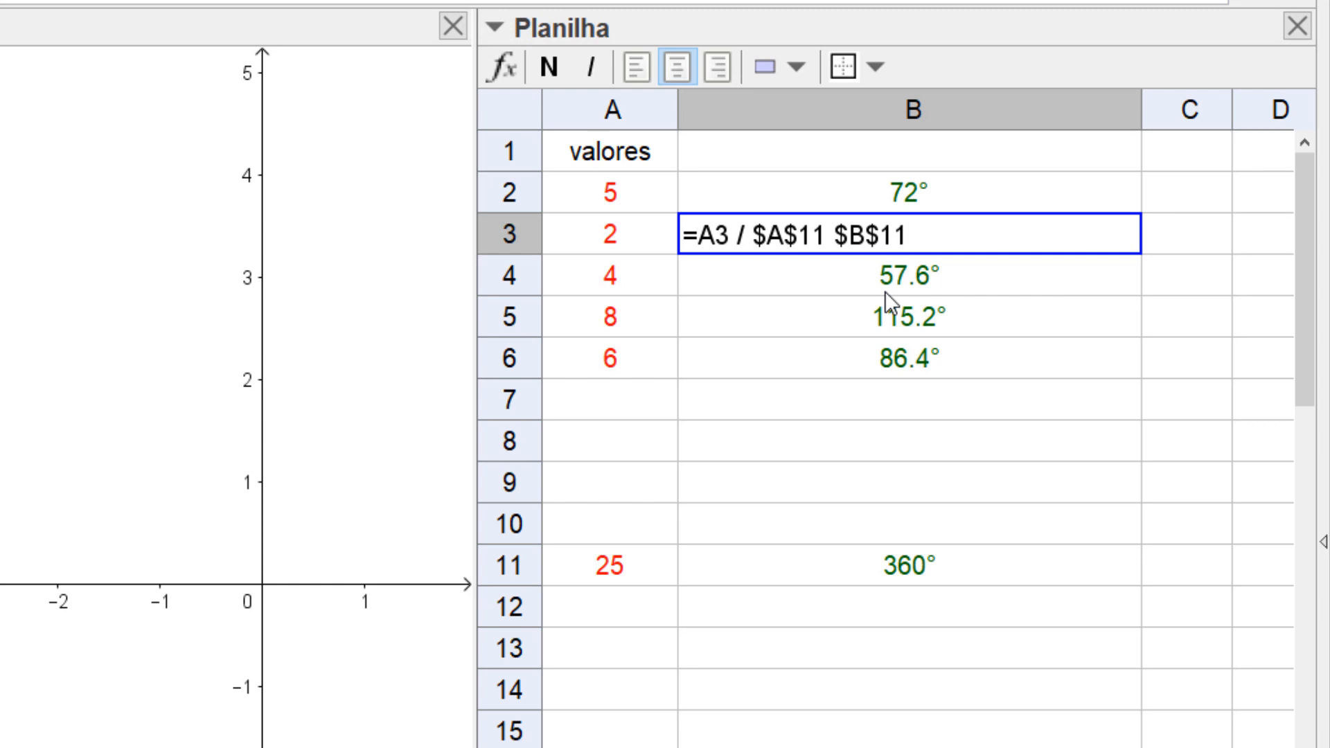
key(Return)
click(888, 410)
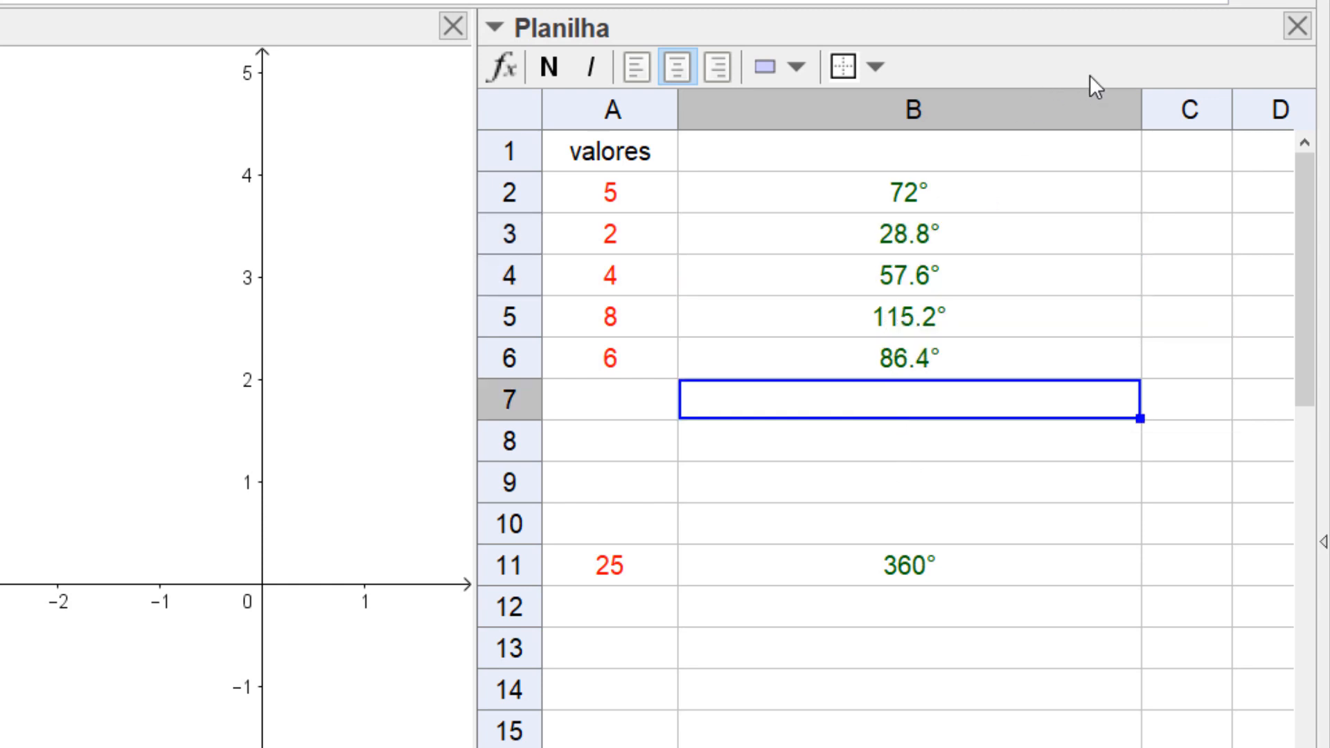
Enter the heading graus in B1 and resize the columns, narrowing B to its contents and widening C considerably
drag(1142, 106, 816, 139)
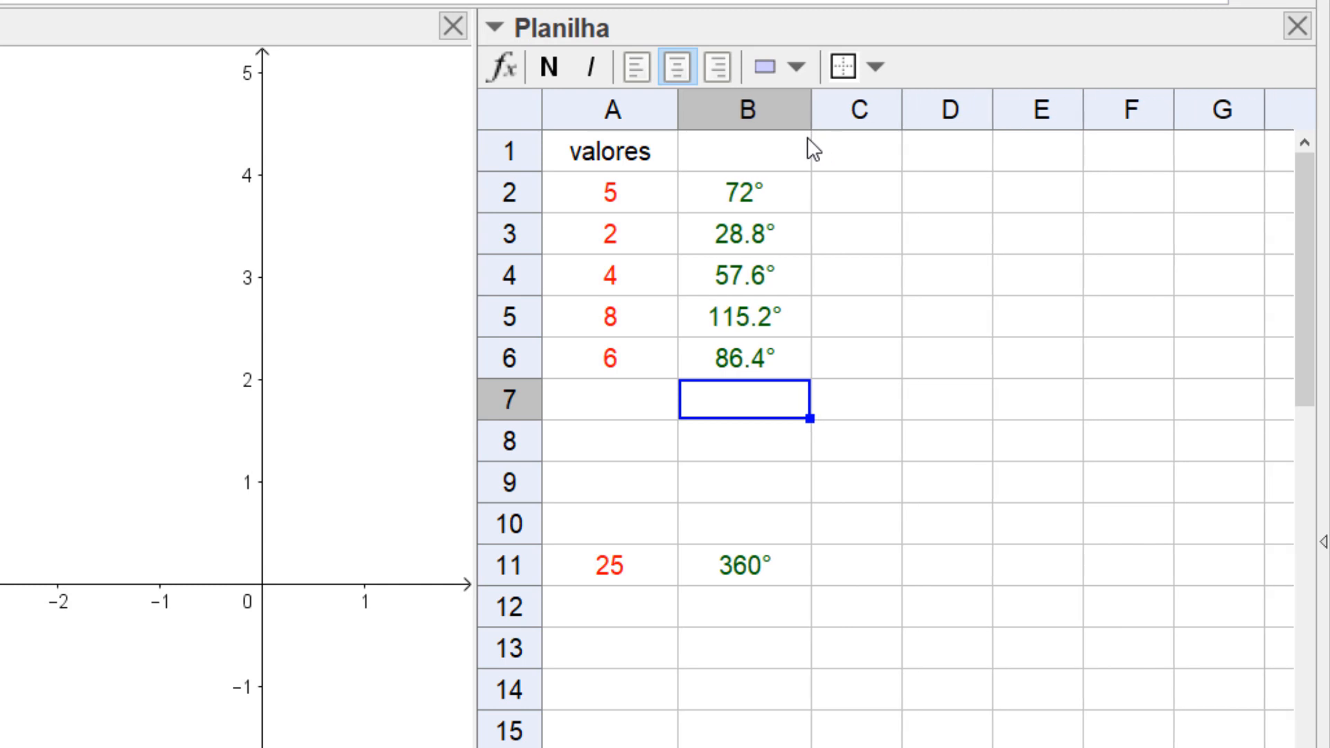
click(776, 161)
text(graus)
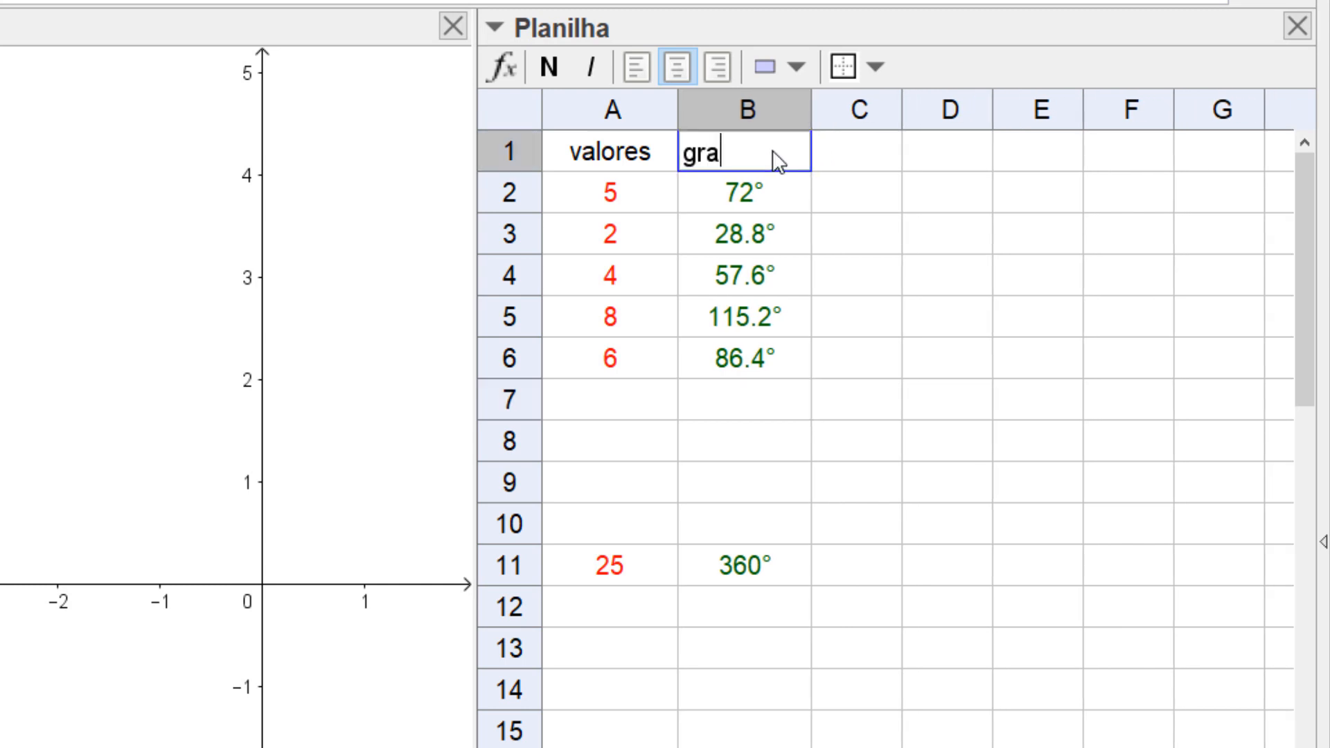
key(Return)
click(776, 157)
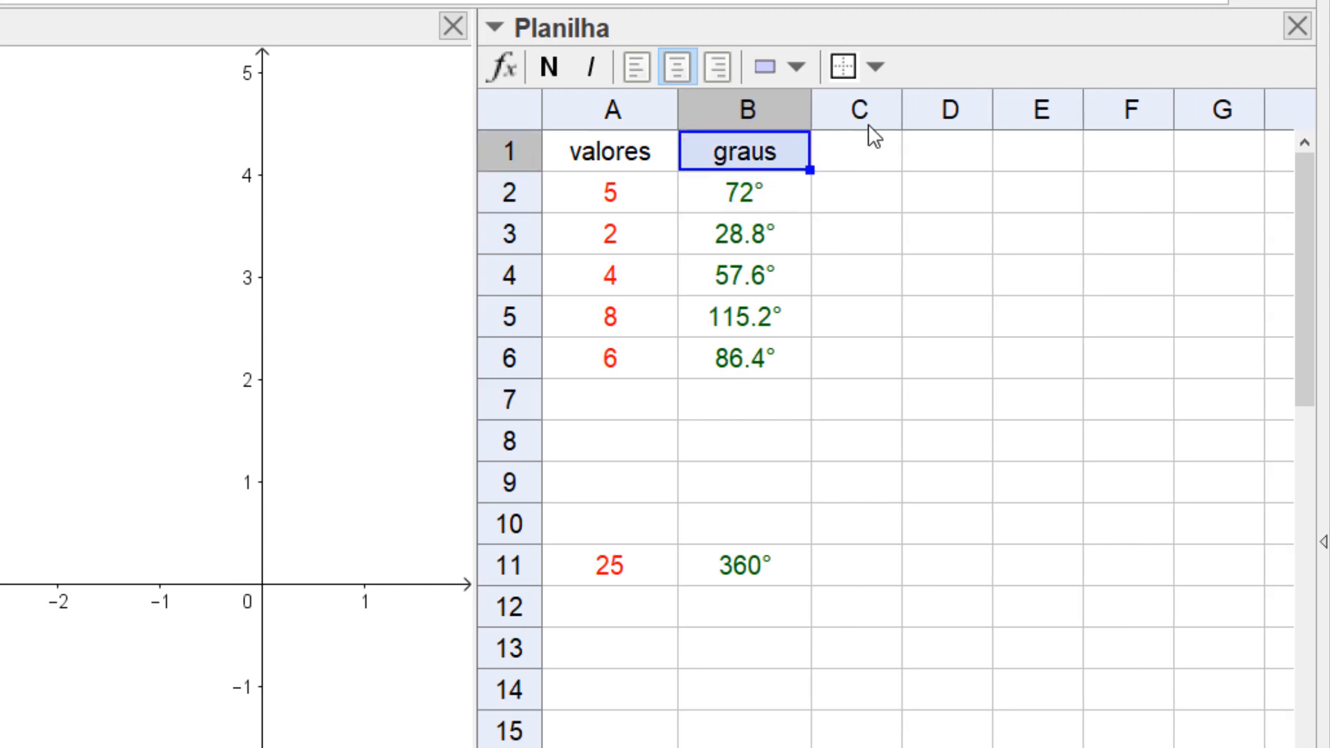
drag(900, 106, 1232, 111)
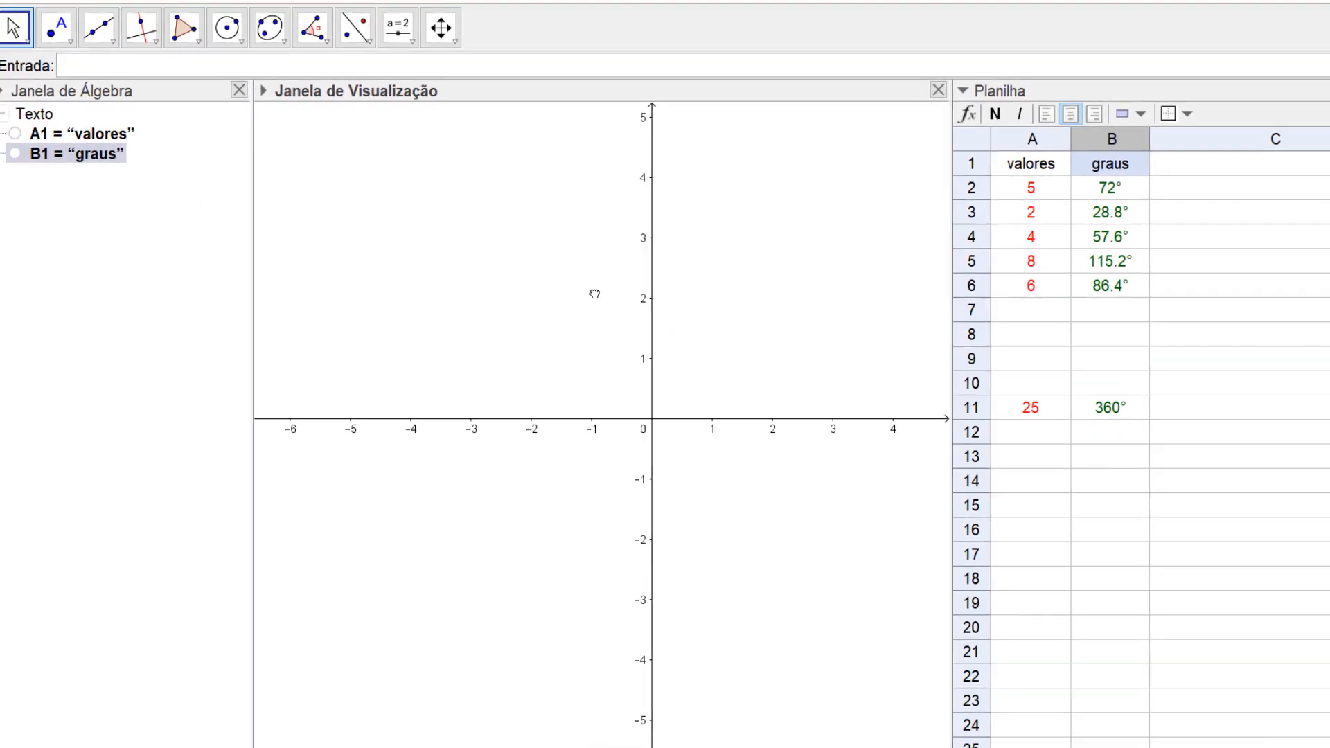
Place point A at the origin and point B on the x-axis at (3, 0)
drag(561, 294, 558, 299)
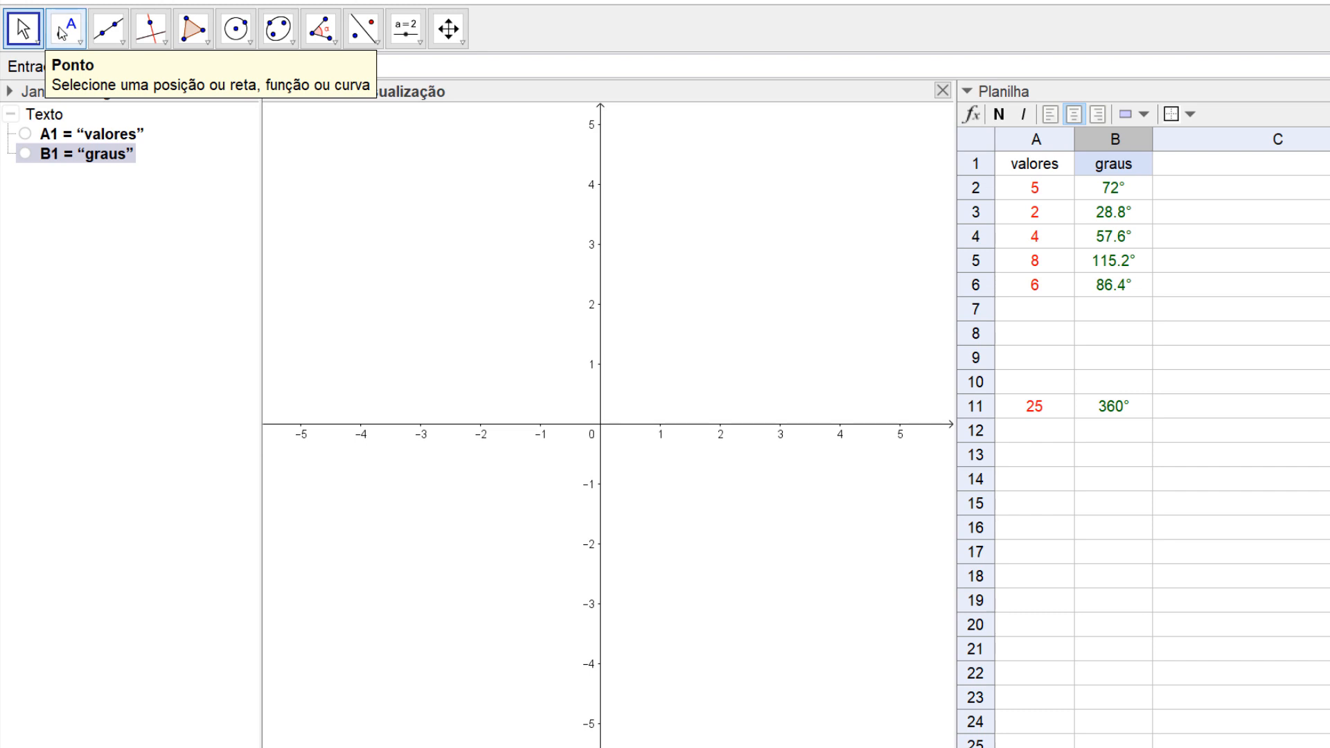
click(63, 33)
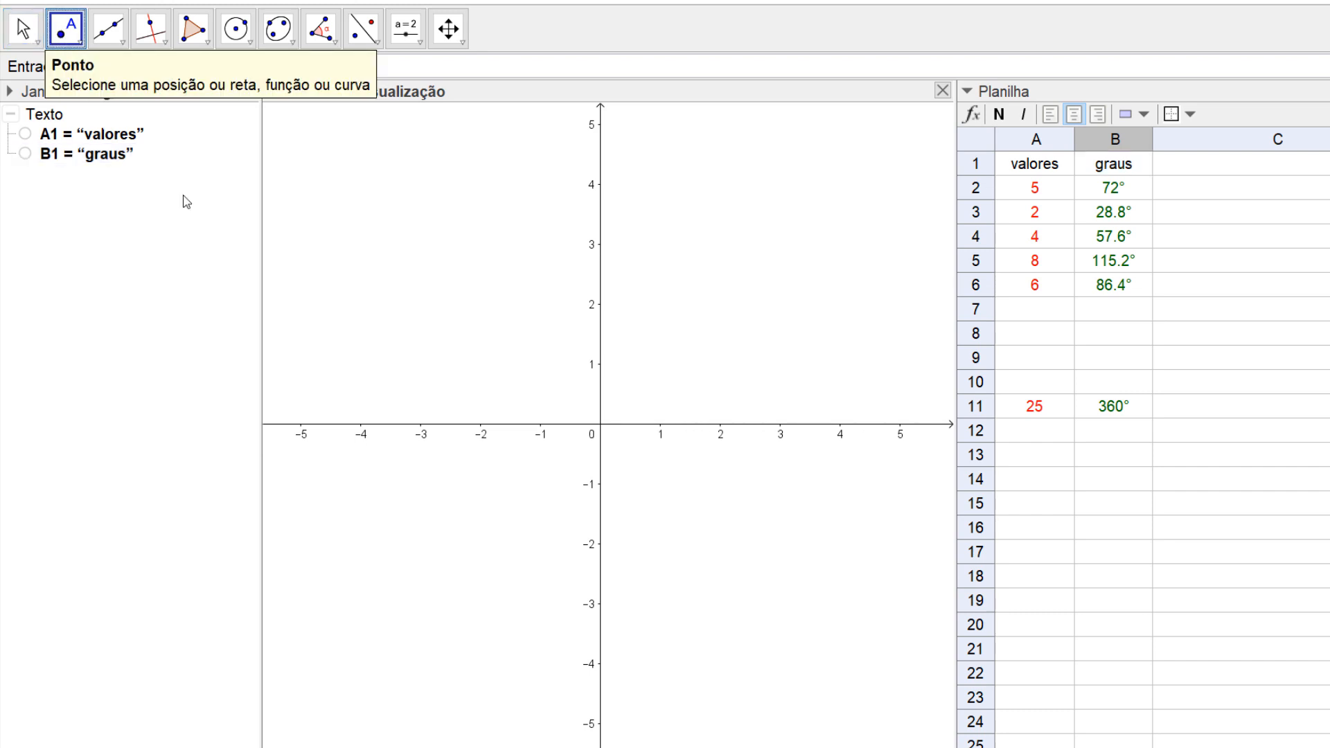
click(601, 425)
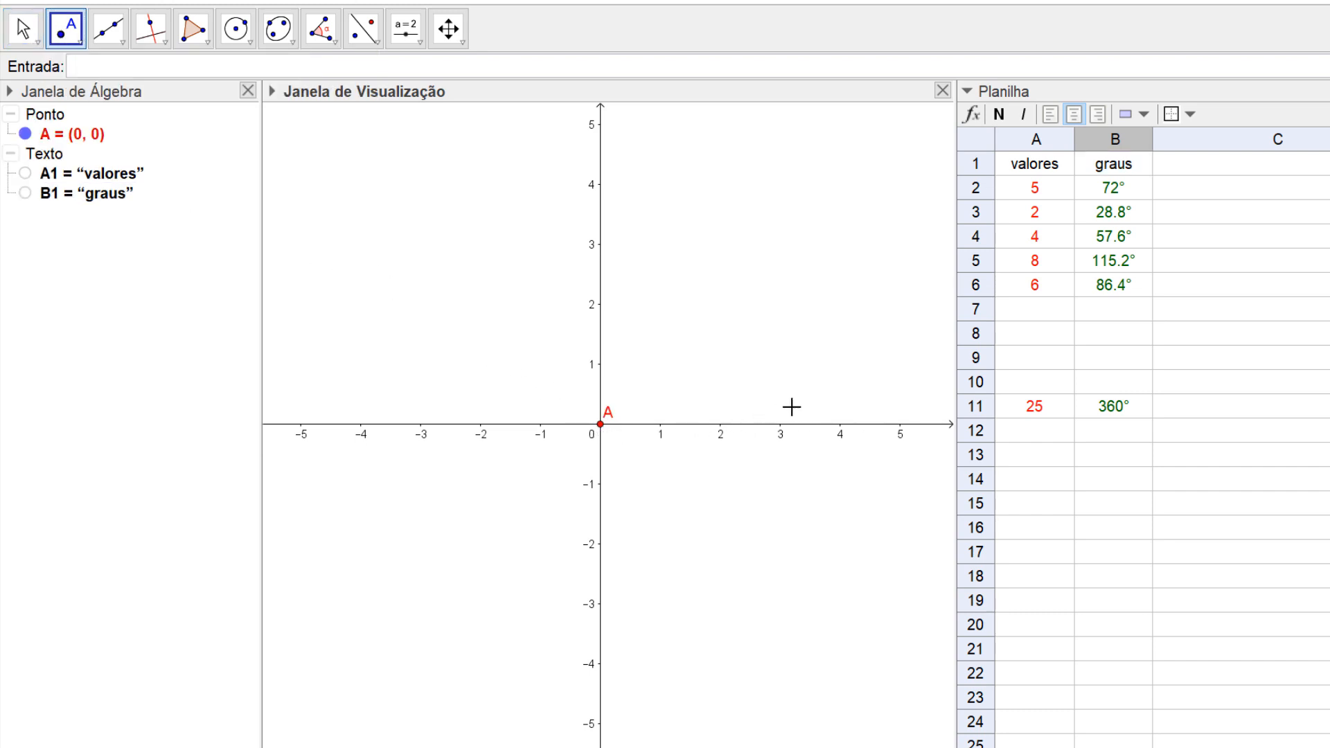
click(817, 380)
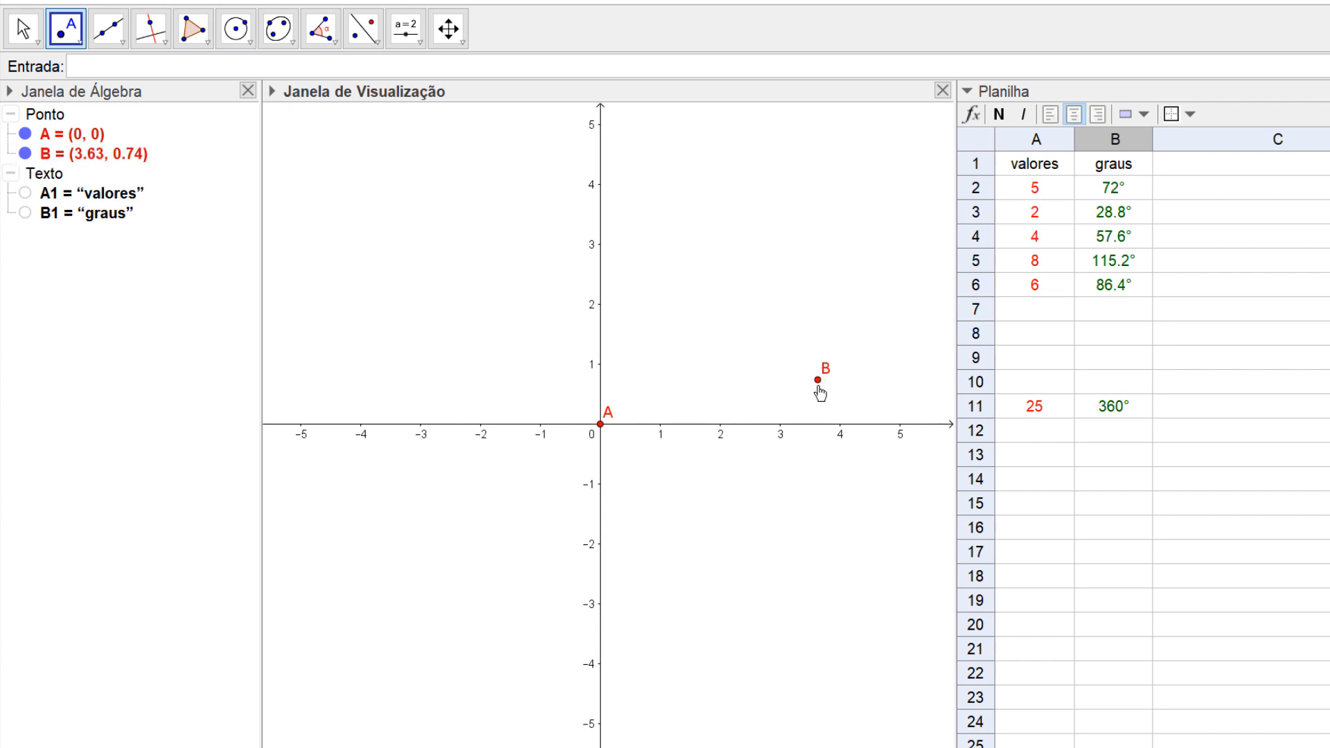
key(Escape)
drag(818, 380, 785, 433)
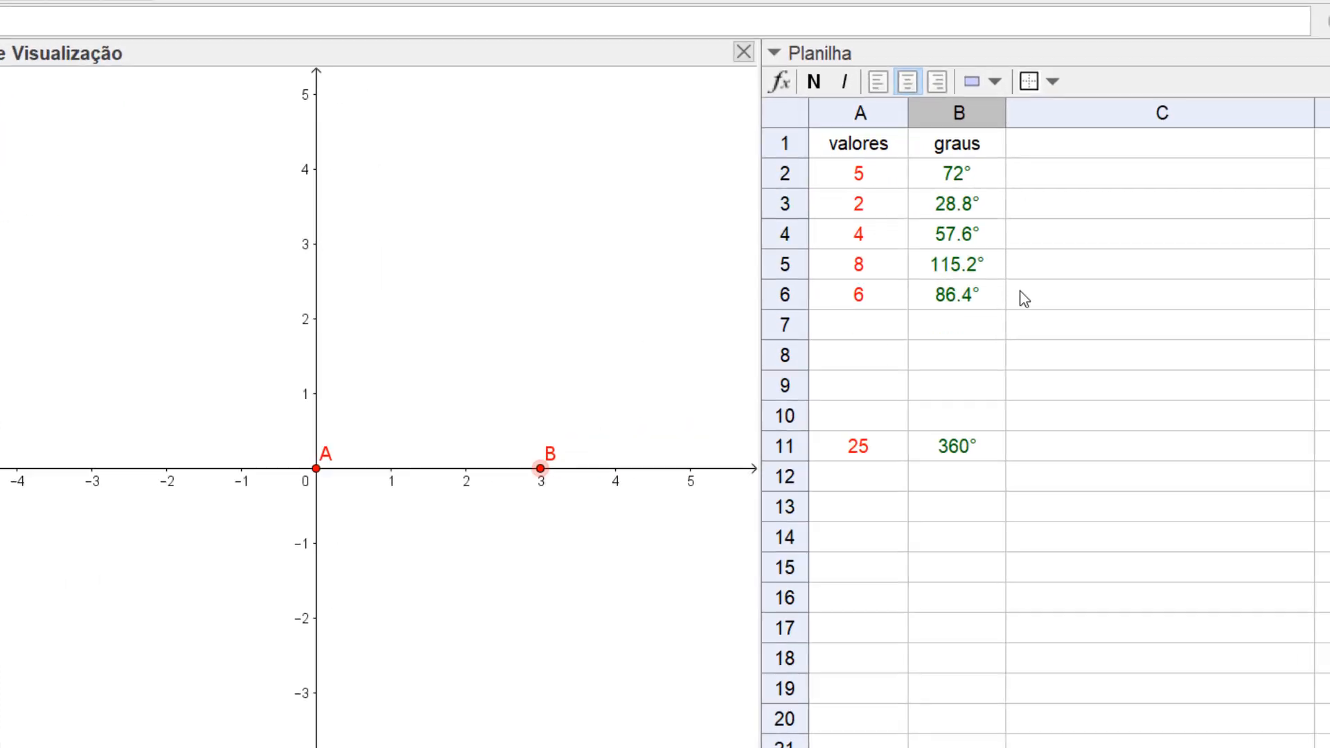
Enter =B in cell C1 to reference point B in the spreadsheet
click(1071, 152)
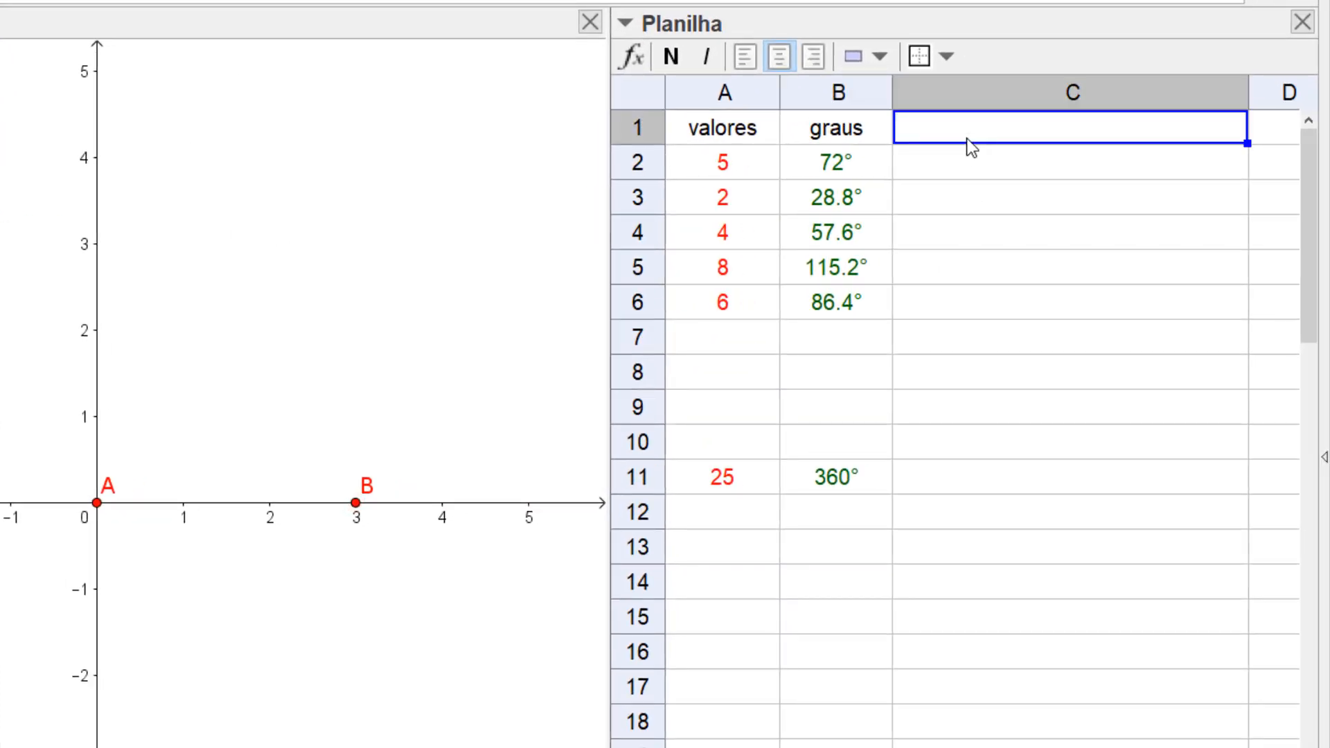
text(=)
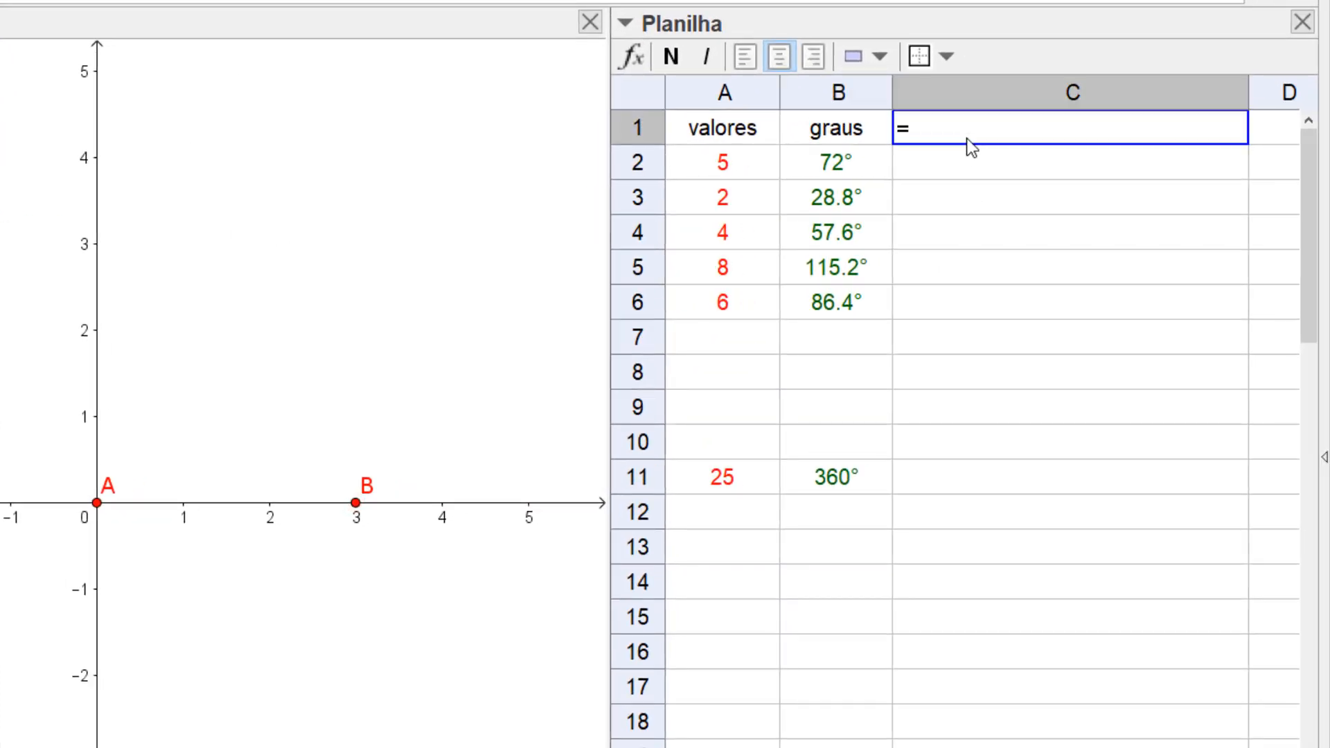
text(B)
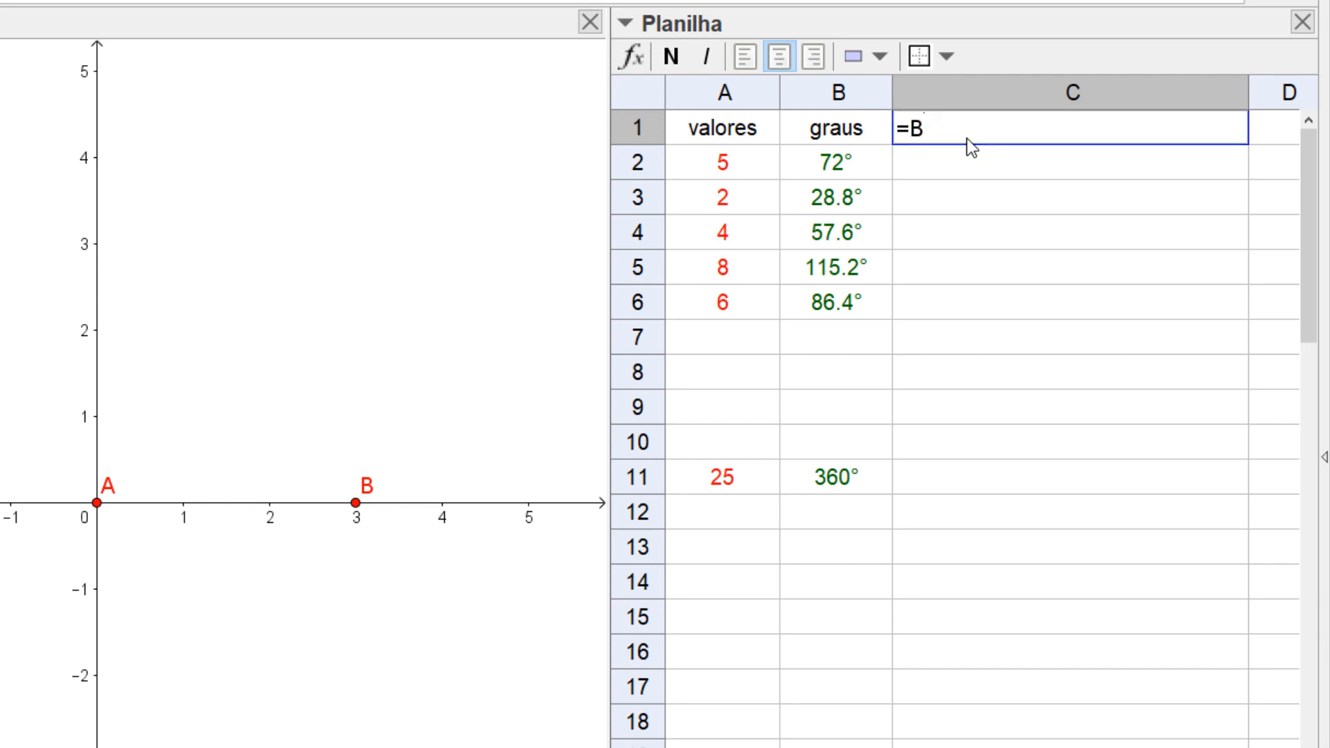
key(Return)
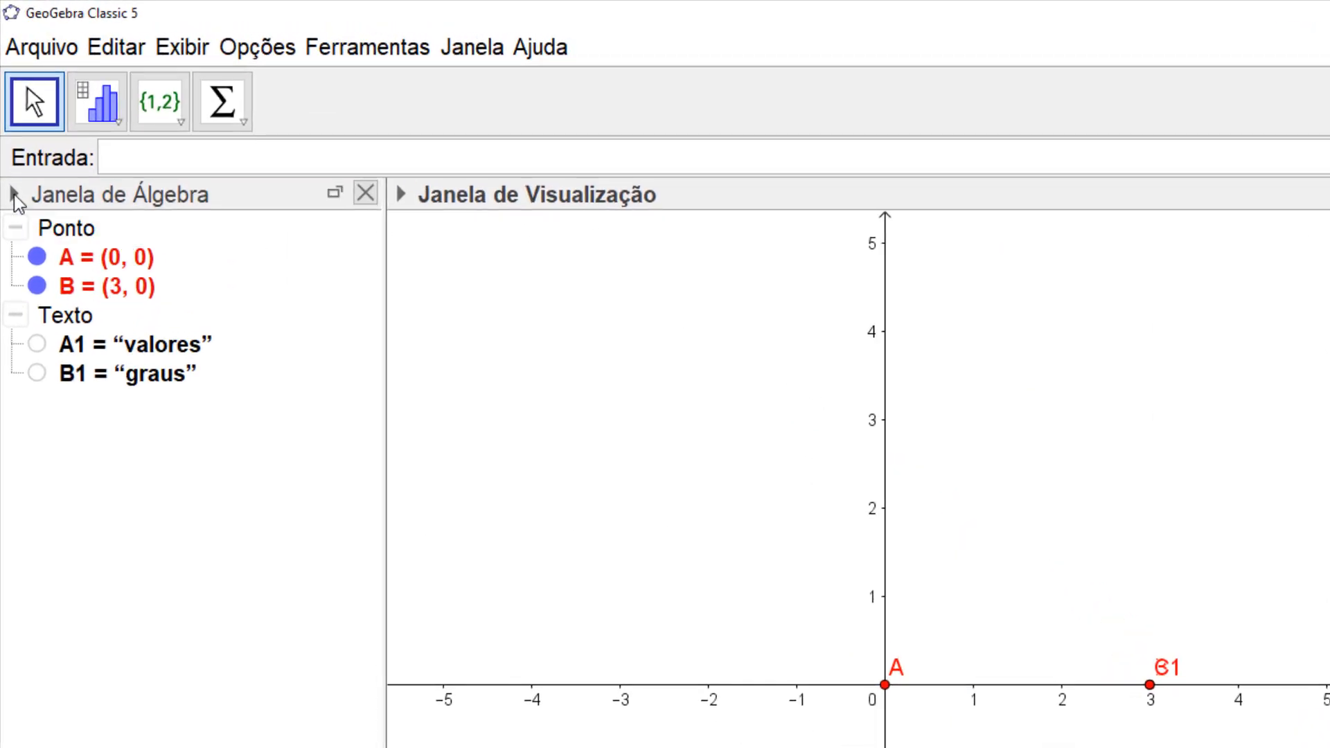
Display the auxiliary objects in the algebra view and hide point C1 in the graphics view
click(14, 195)
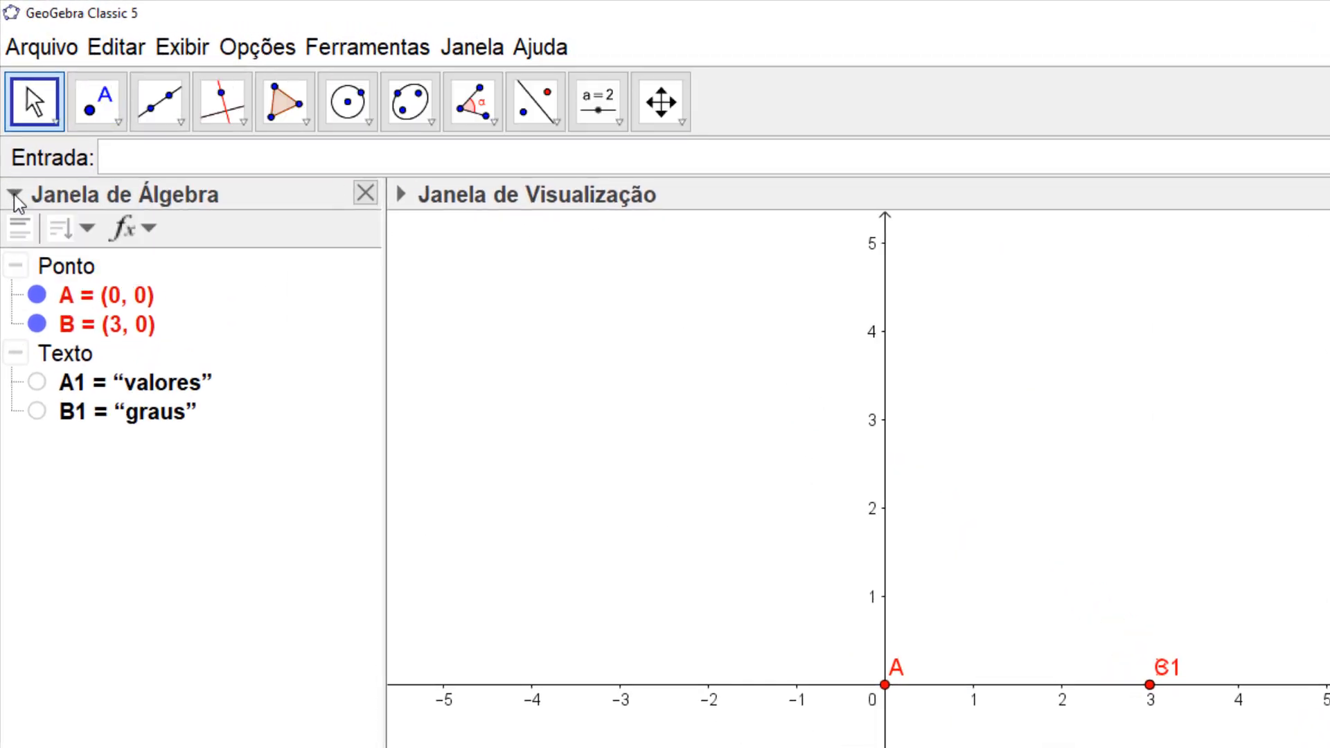
click(17, 231)
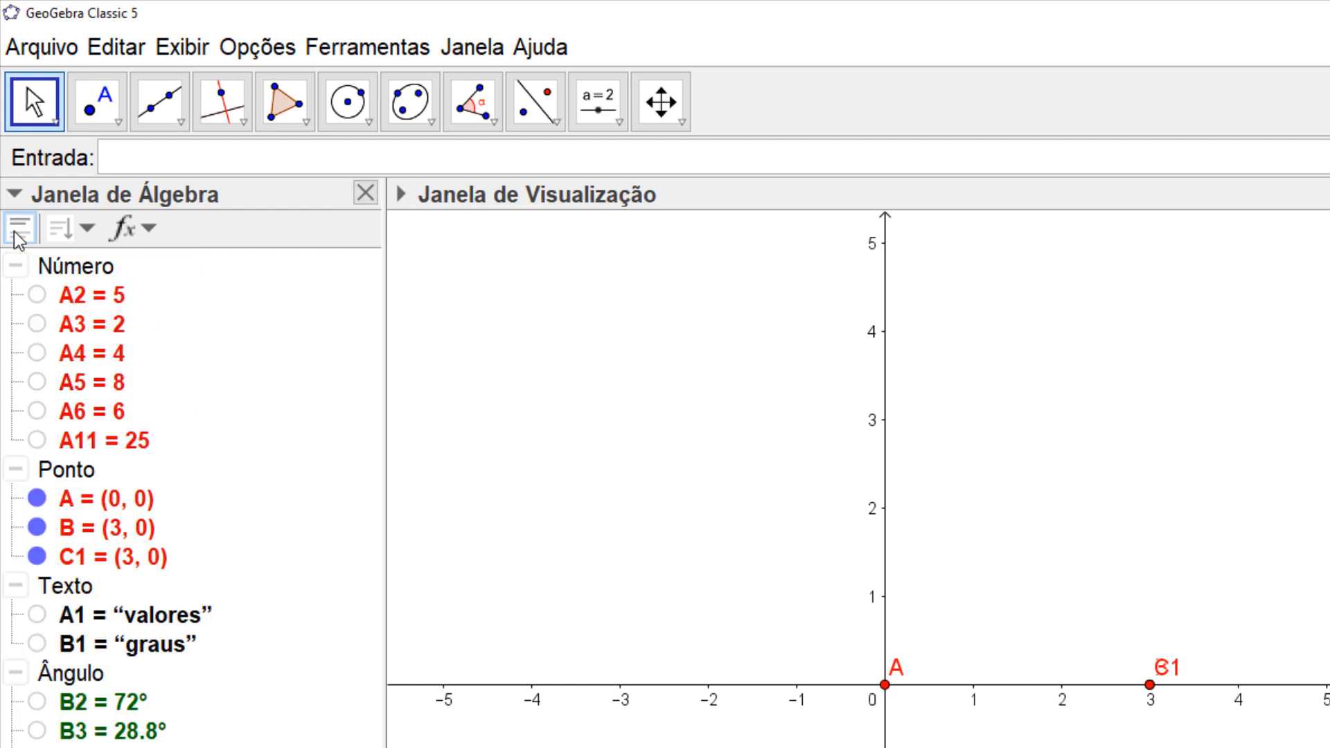
click(37, 559)
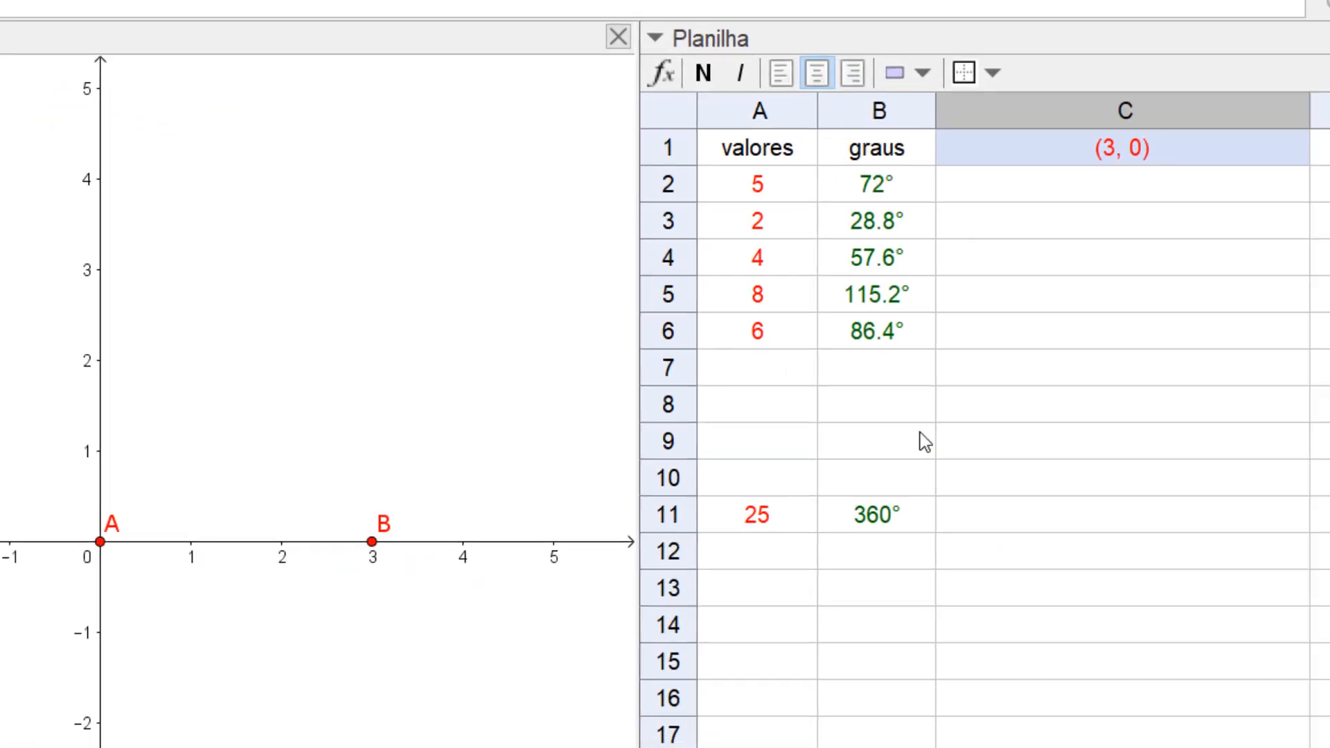
Enter the formula =Girar(C1,B2) in cell C2 to rotate point C1 by the first angle
click(984, 315)
click(1041, 186)
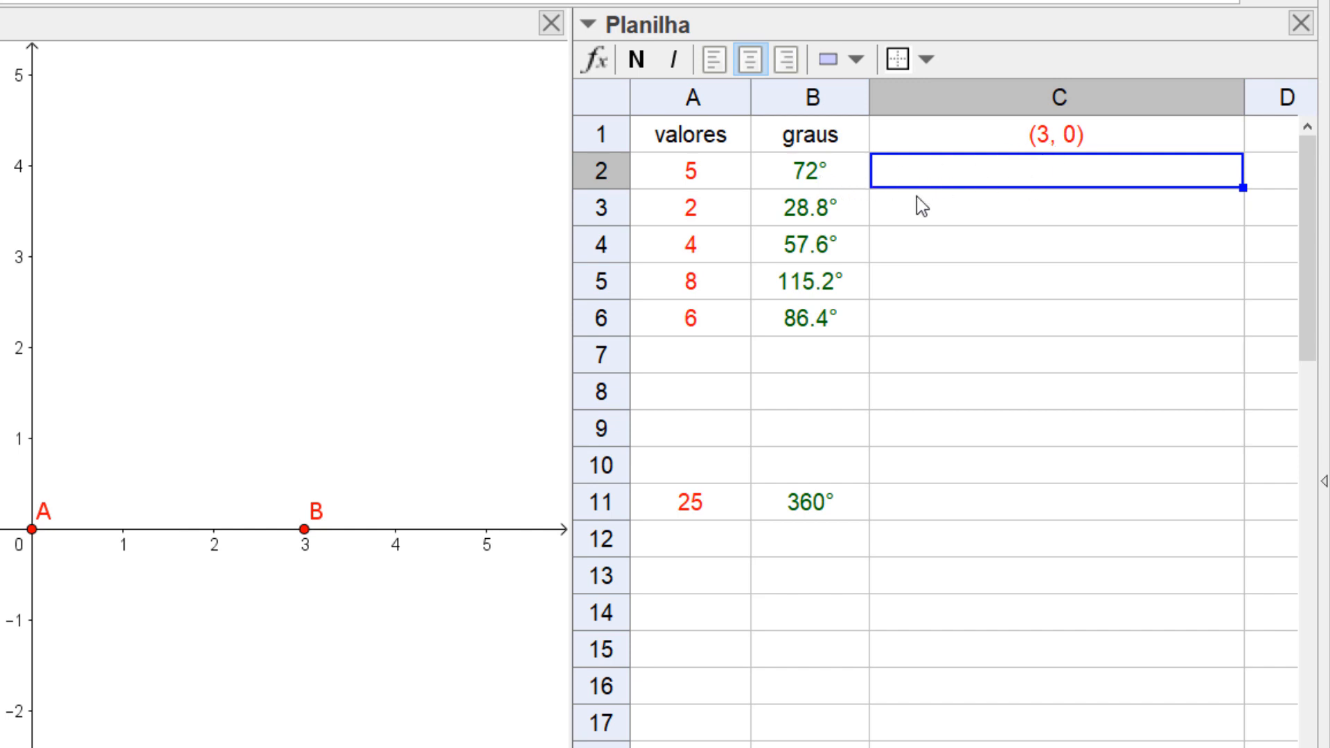
double_click(1030, 186)
text(=)
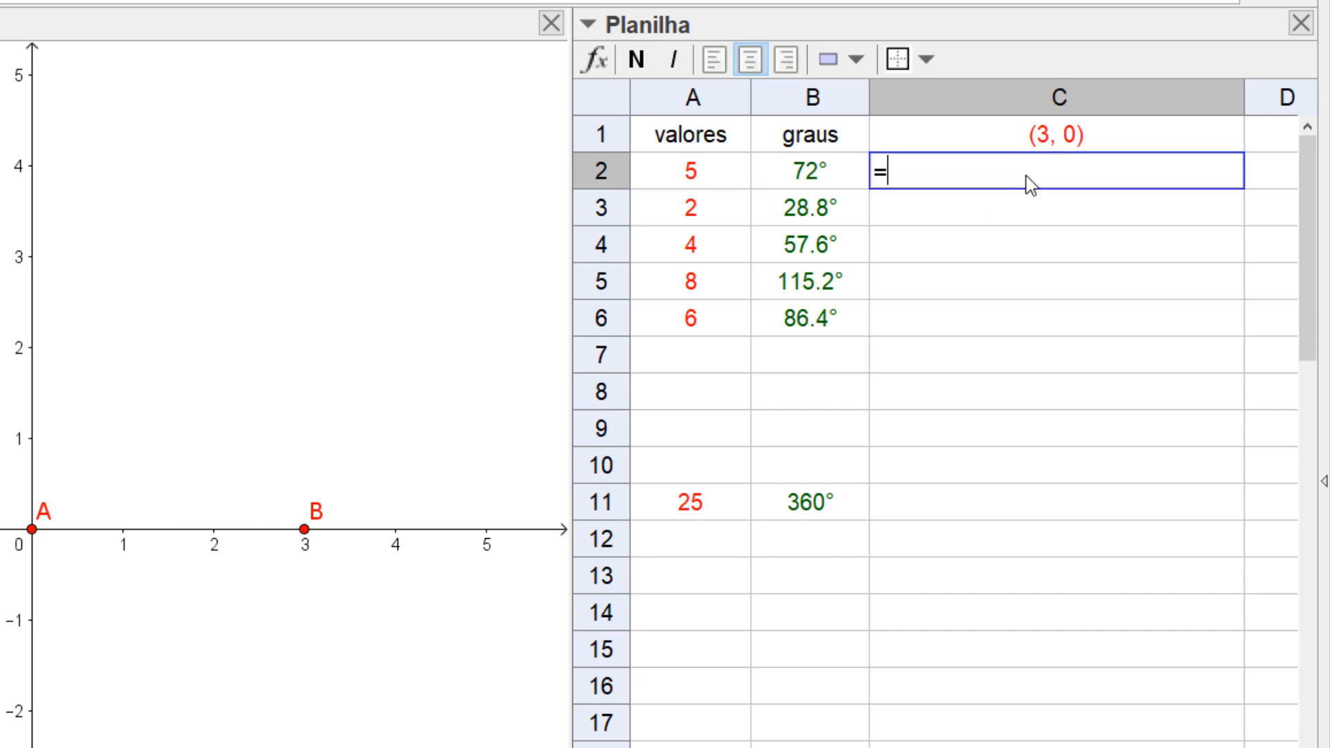
text(Girar()
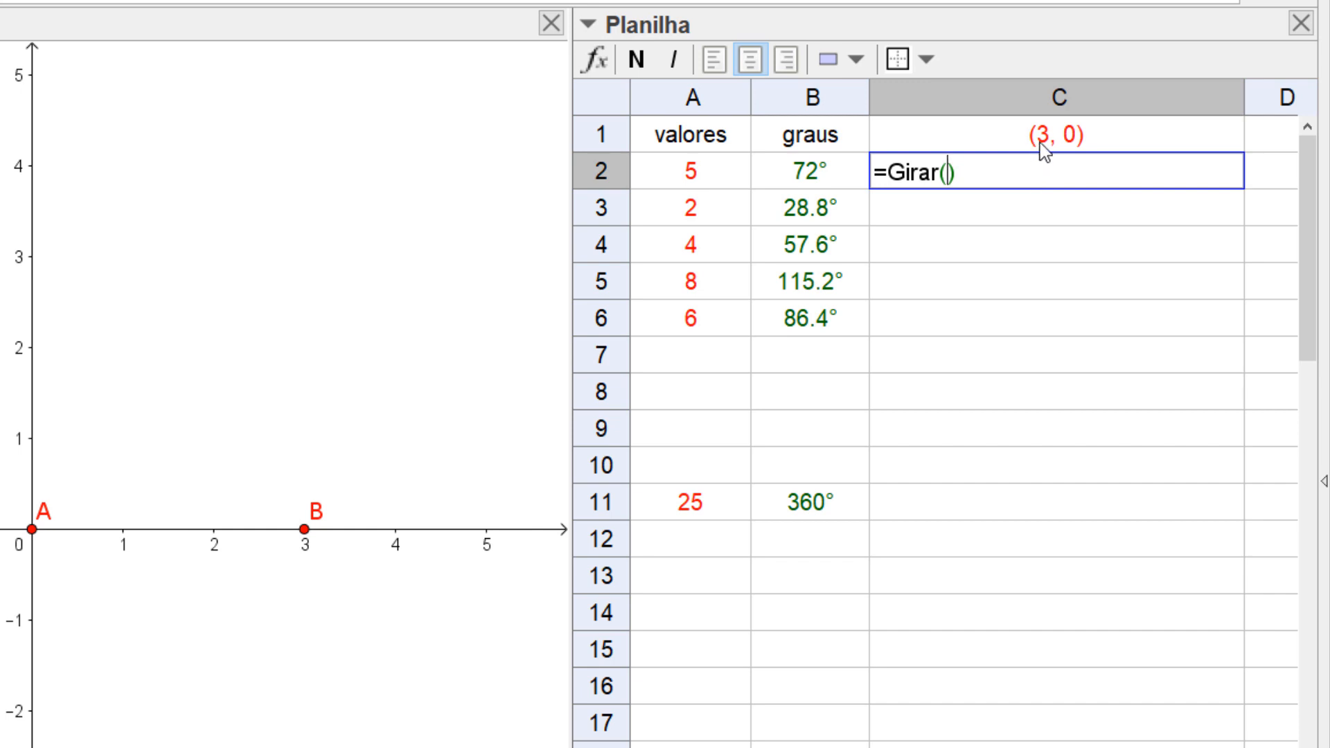
text(C1,)
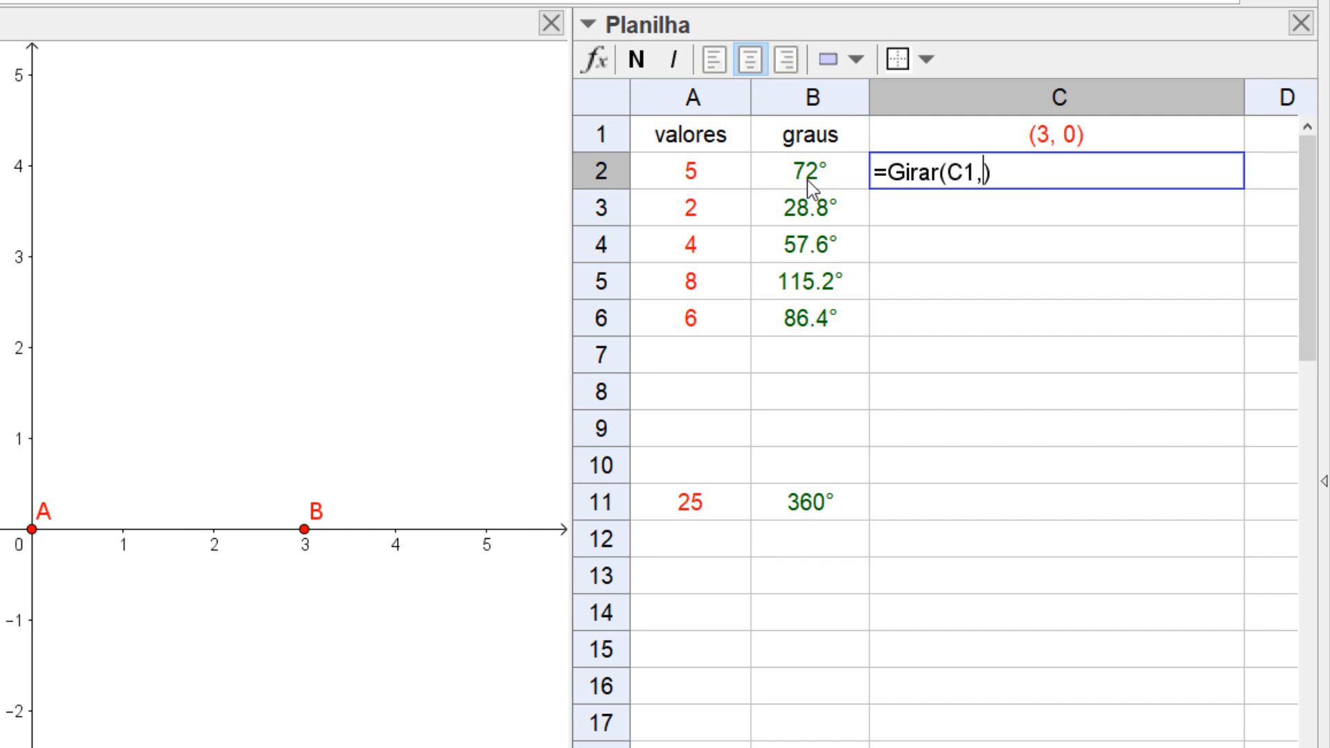
text(B2)
key(Return)
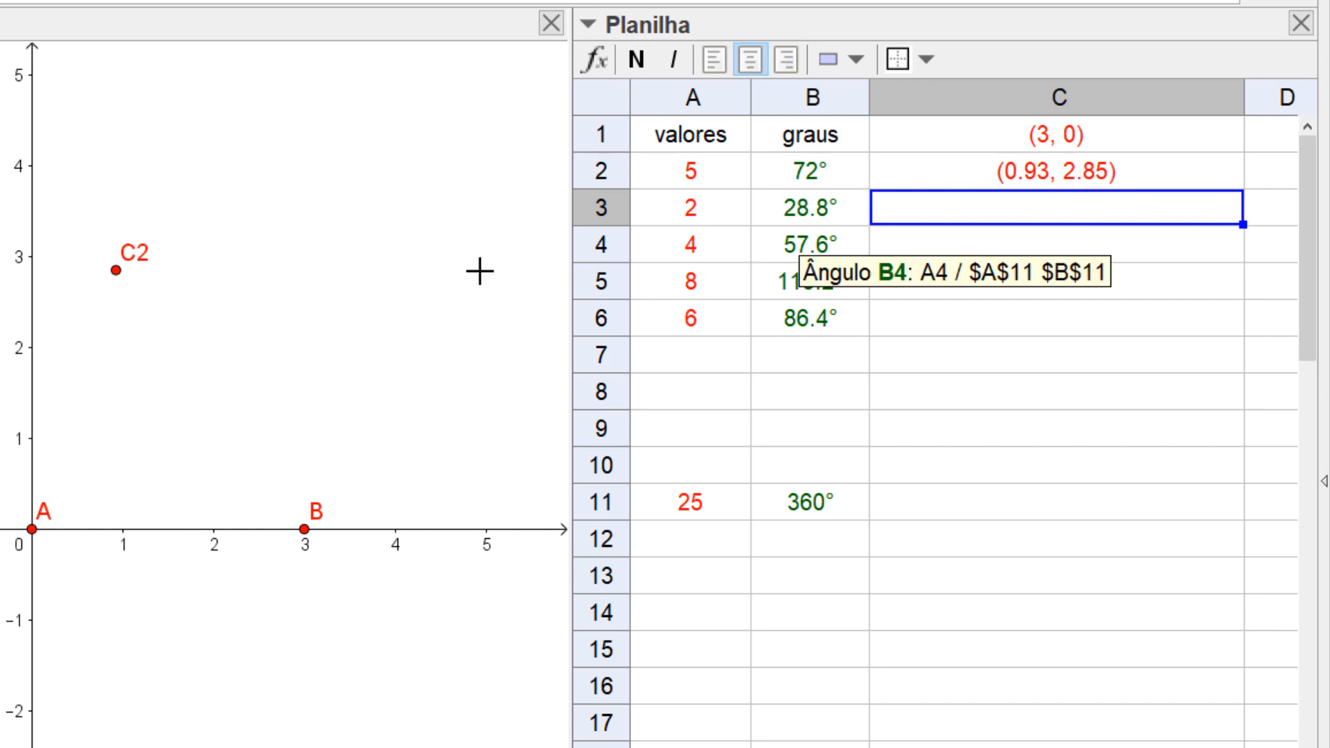
Fill the rotation formula from C2 down to C6 and compare the points in C1 and C6
click(1093, 179)
drag(1246, 186, 1232, 331)
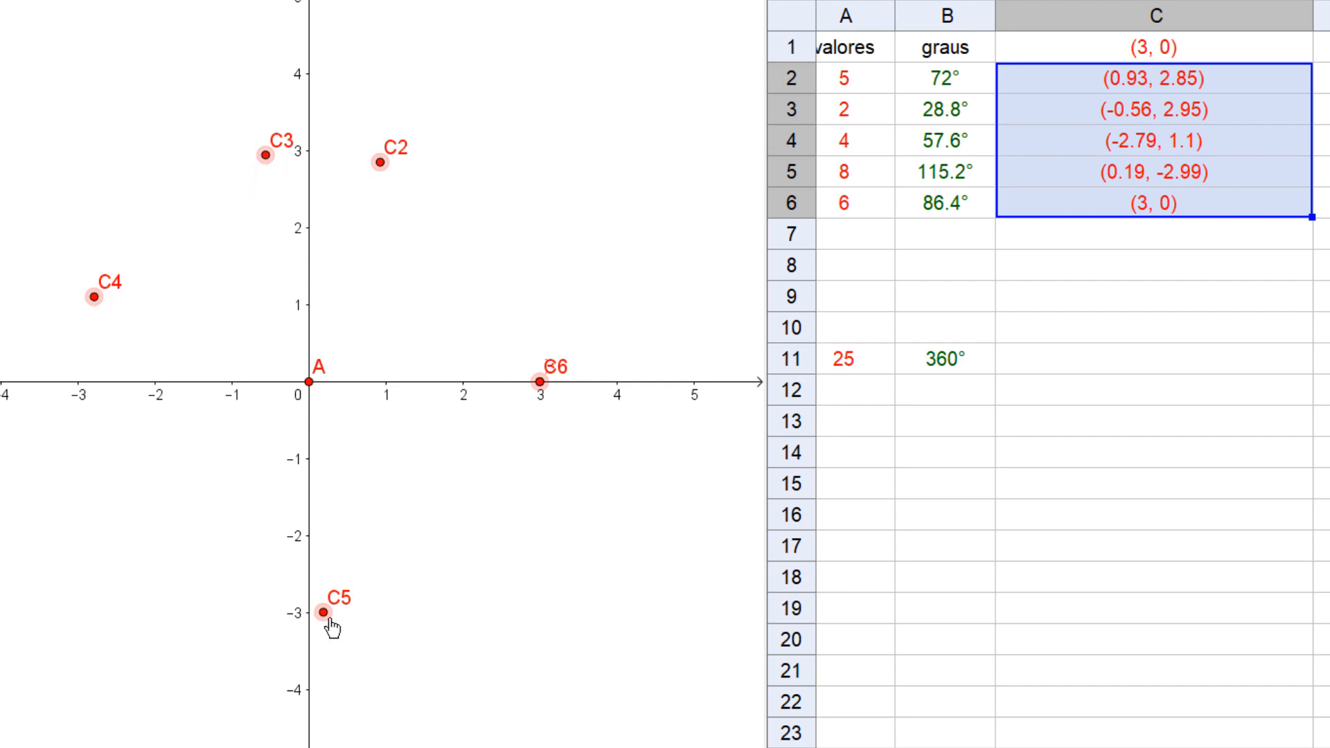
mouse_move(542, 391)
click(1208, 59)
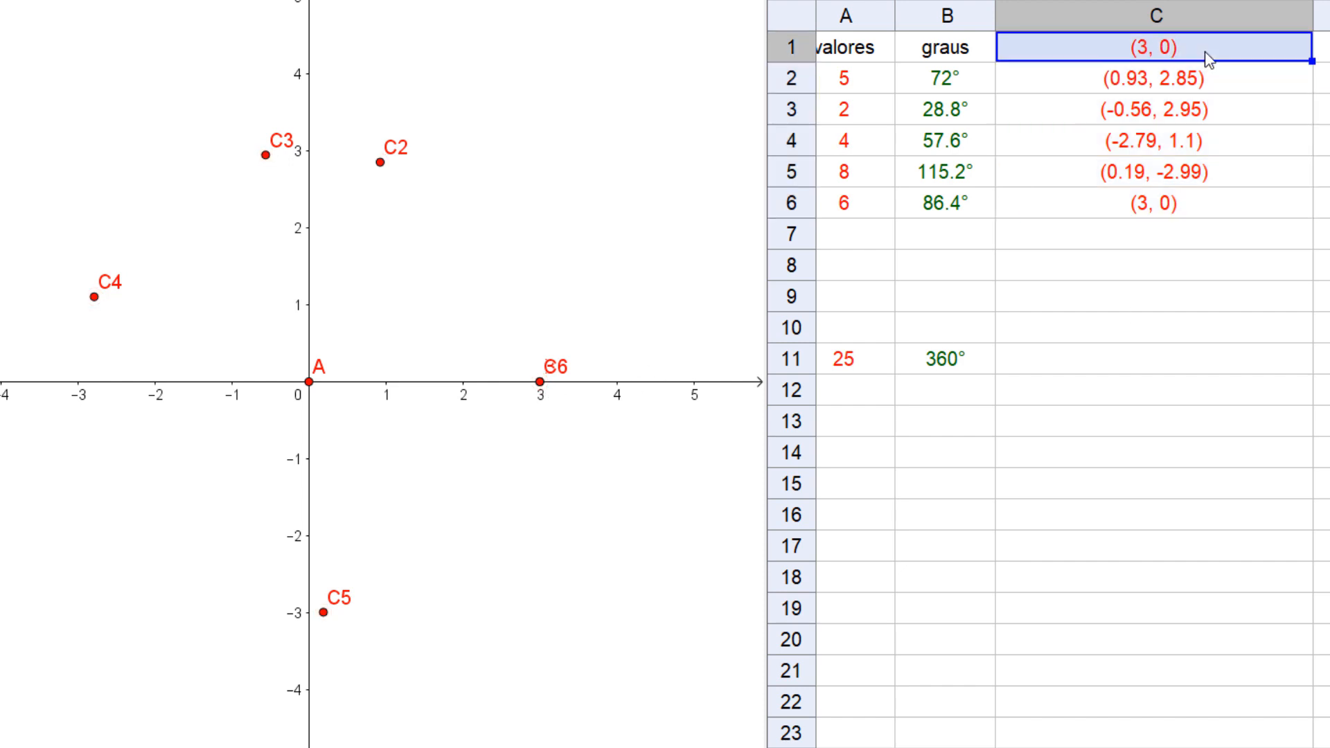
click(1185, 215)
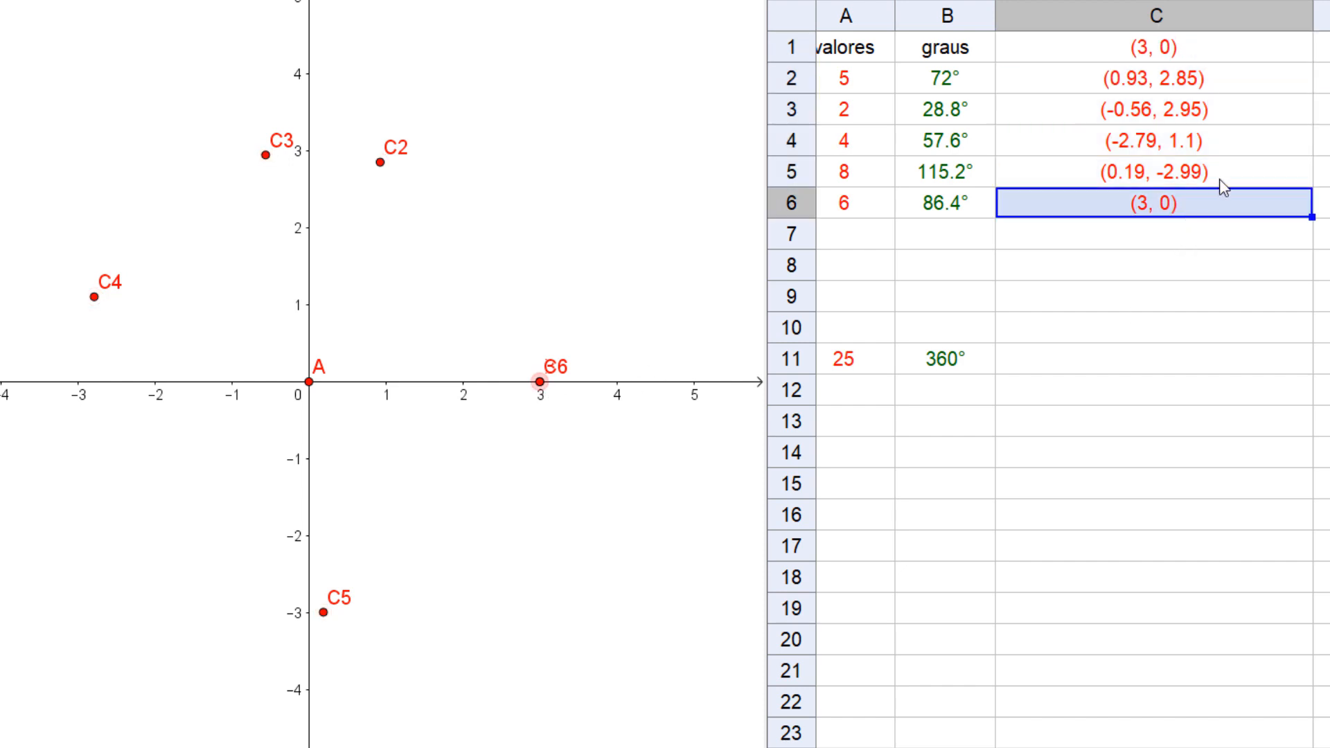
Narrow column C to fit its coordinates and enlarge the spreadsheet view at the expense of the graphics view
drag(1313, 13, 1143, 13)
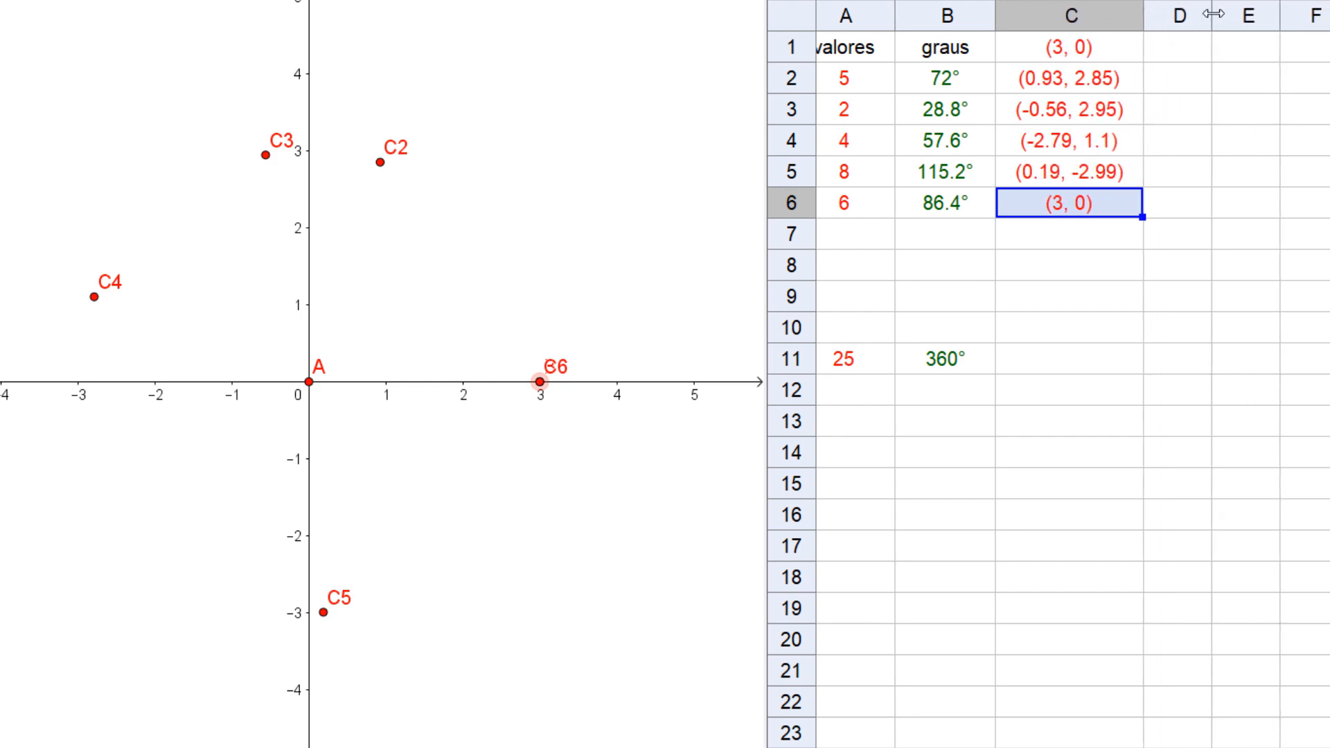
drag(765, 108, 666, 107)
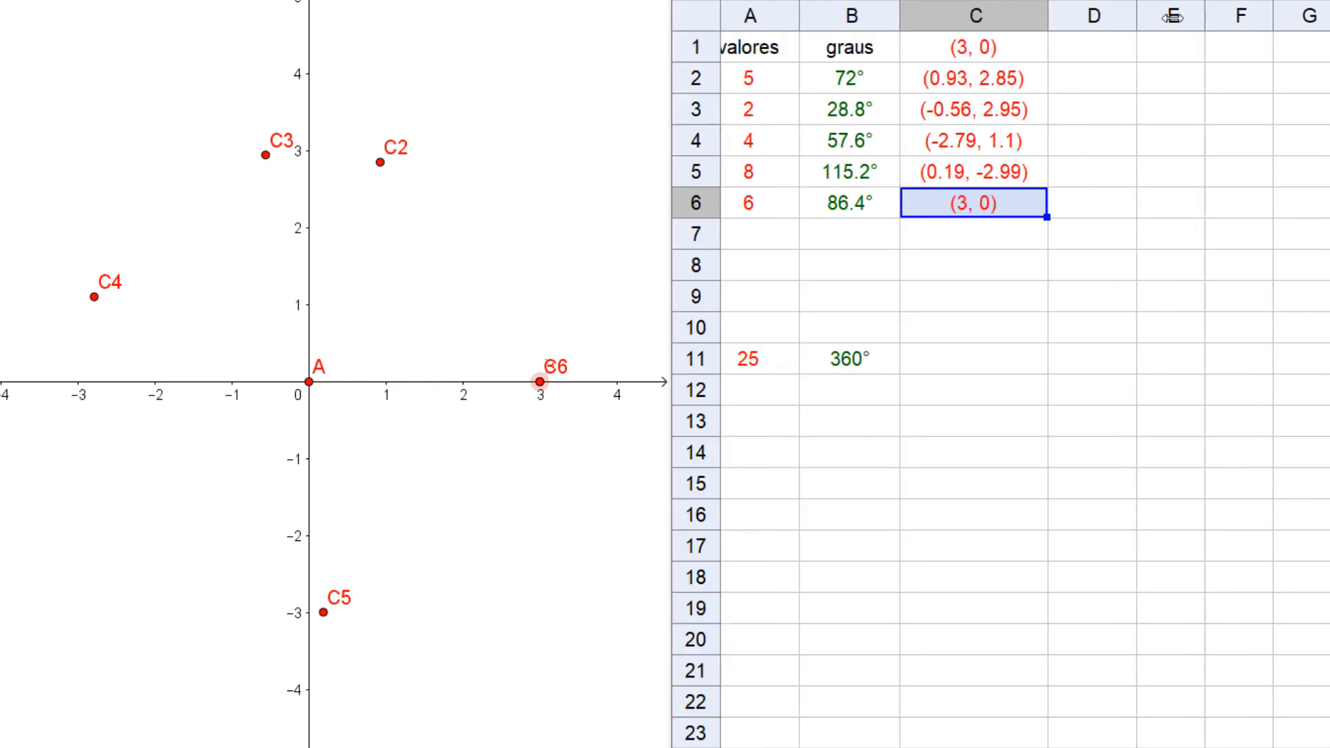
Widen column D, give the spreadsheet more room beside the graphics view, and hide point C6 in the graphics view
drag(1172, 16, 1309, 16)
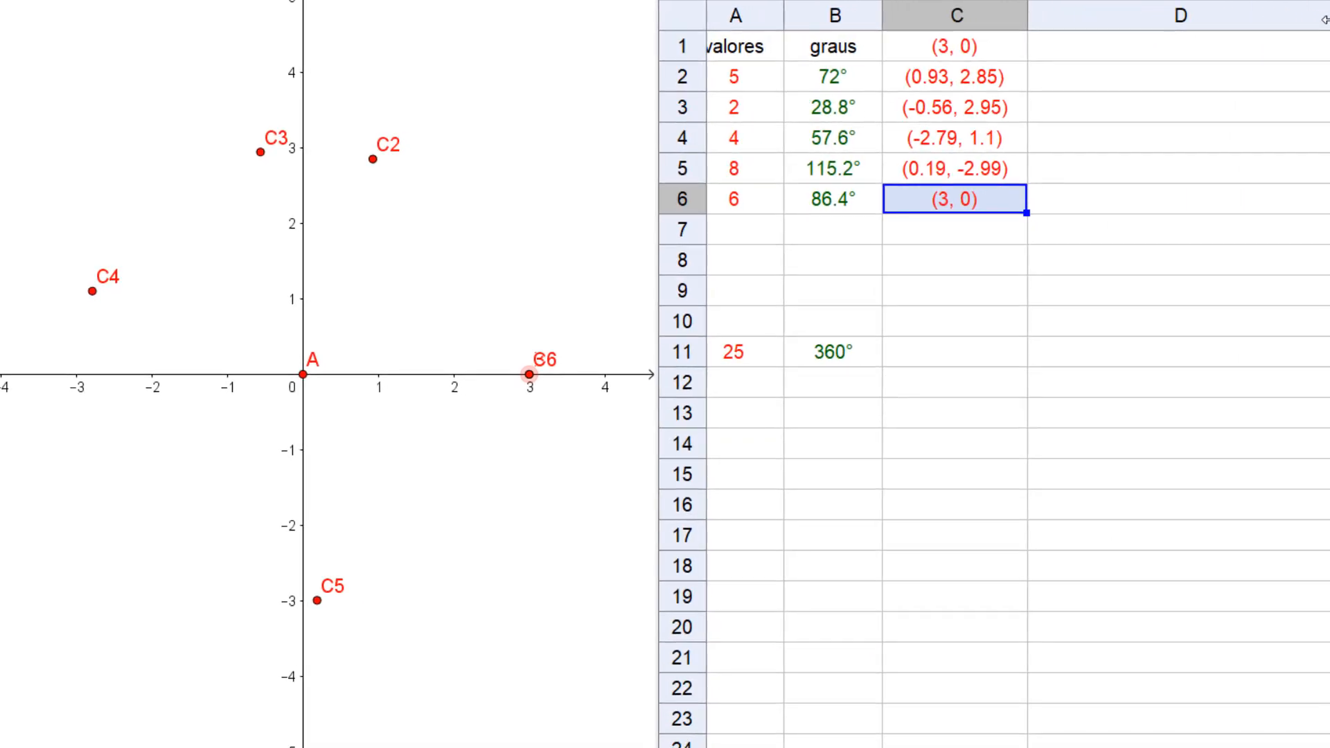
drag(657, 5, 600, 7)
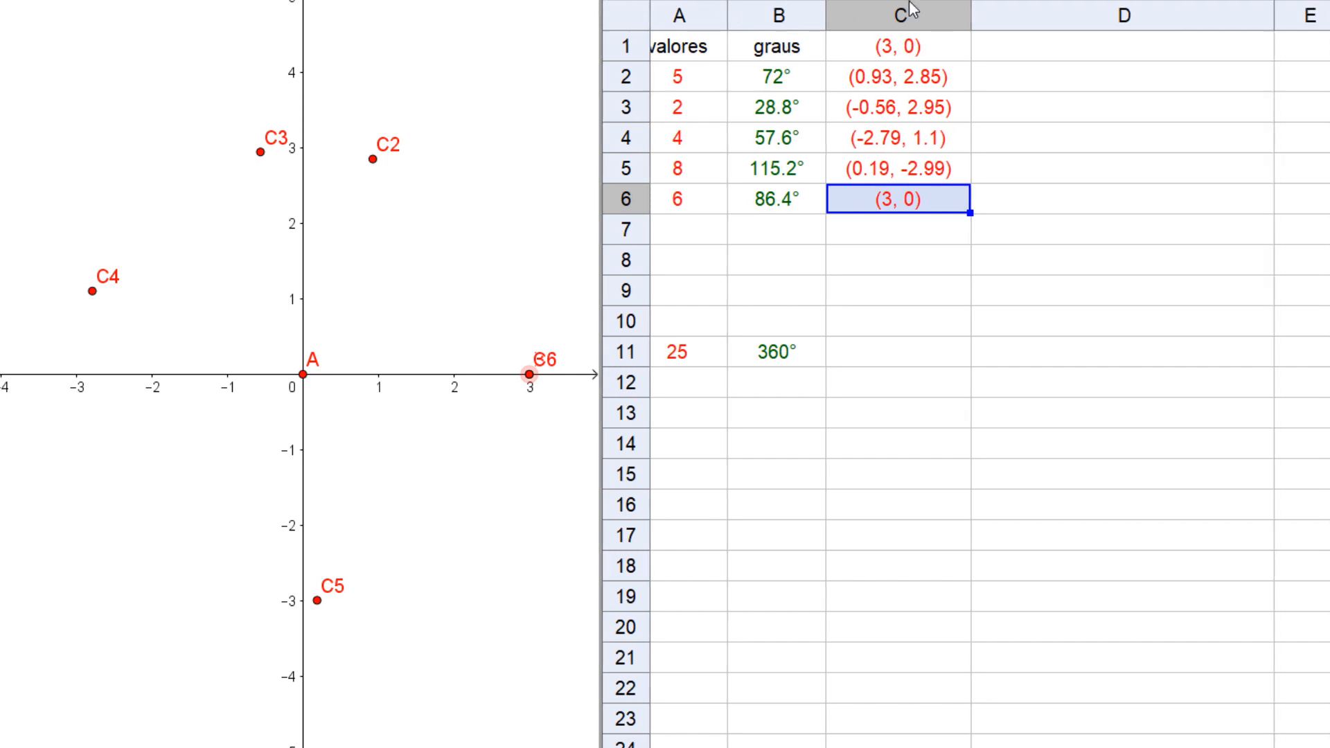
drag(971, 10, 965, 10)
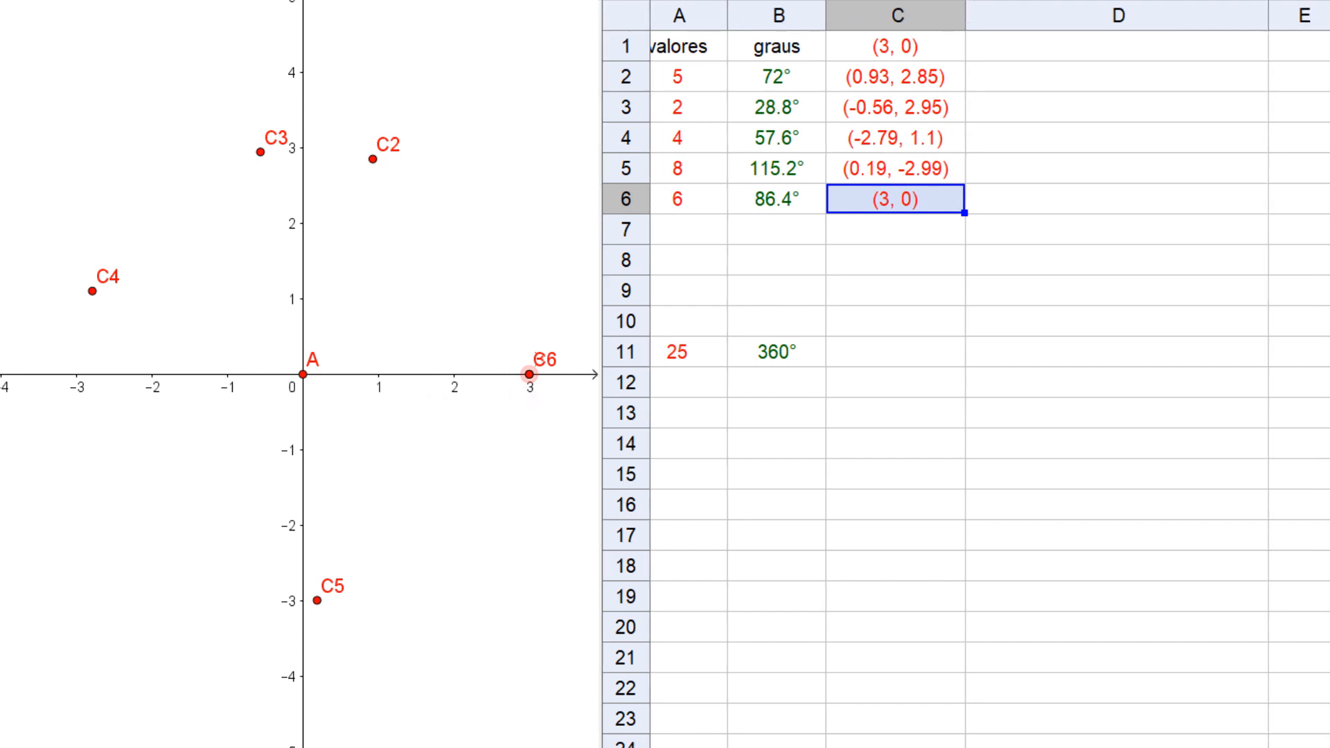
key(ctrl+g)
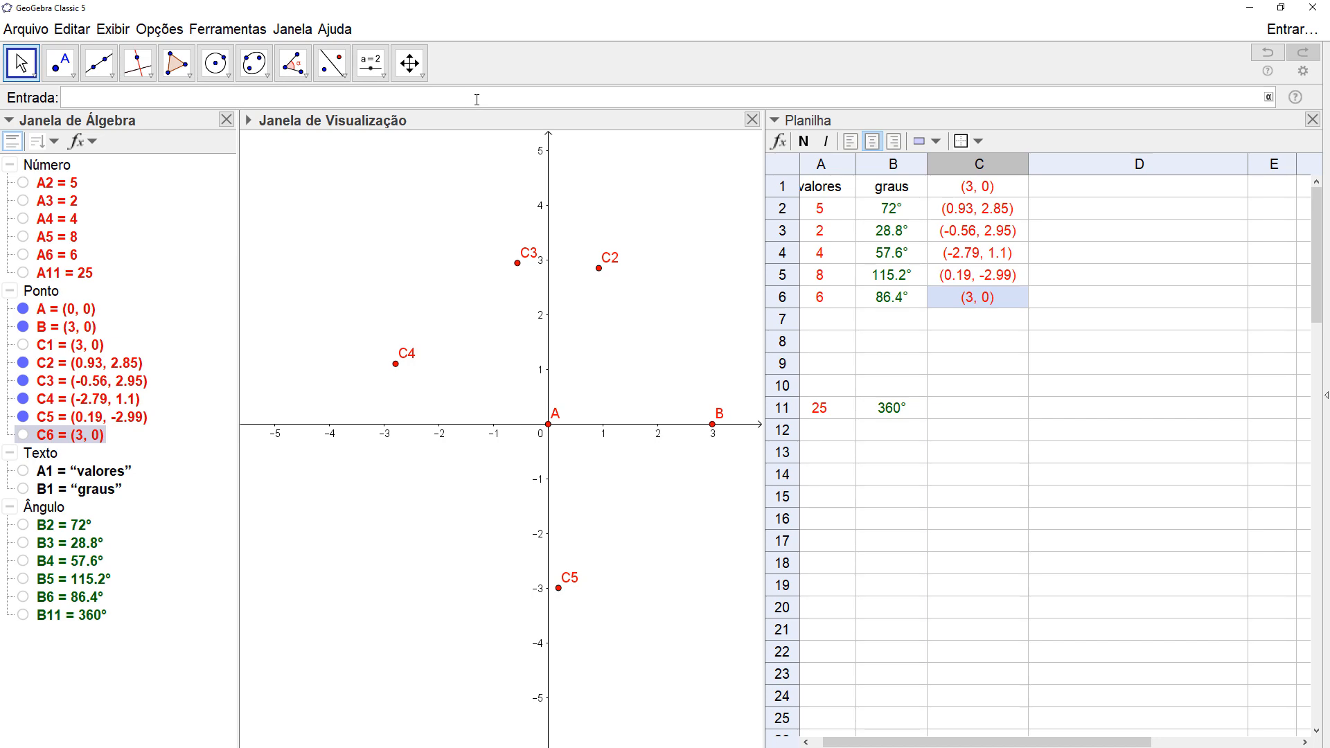
Prepare the command SetorCircular(A, <Ponto>, <Ponto>) in the input bar with A as centre, and cut its text for reuse
click(477, 99)
text(Set)
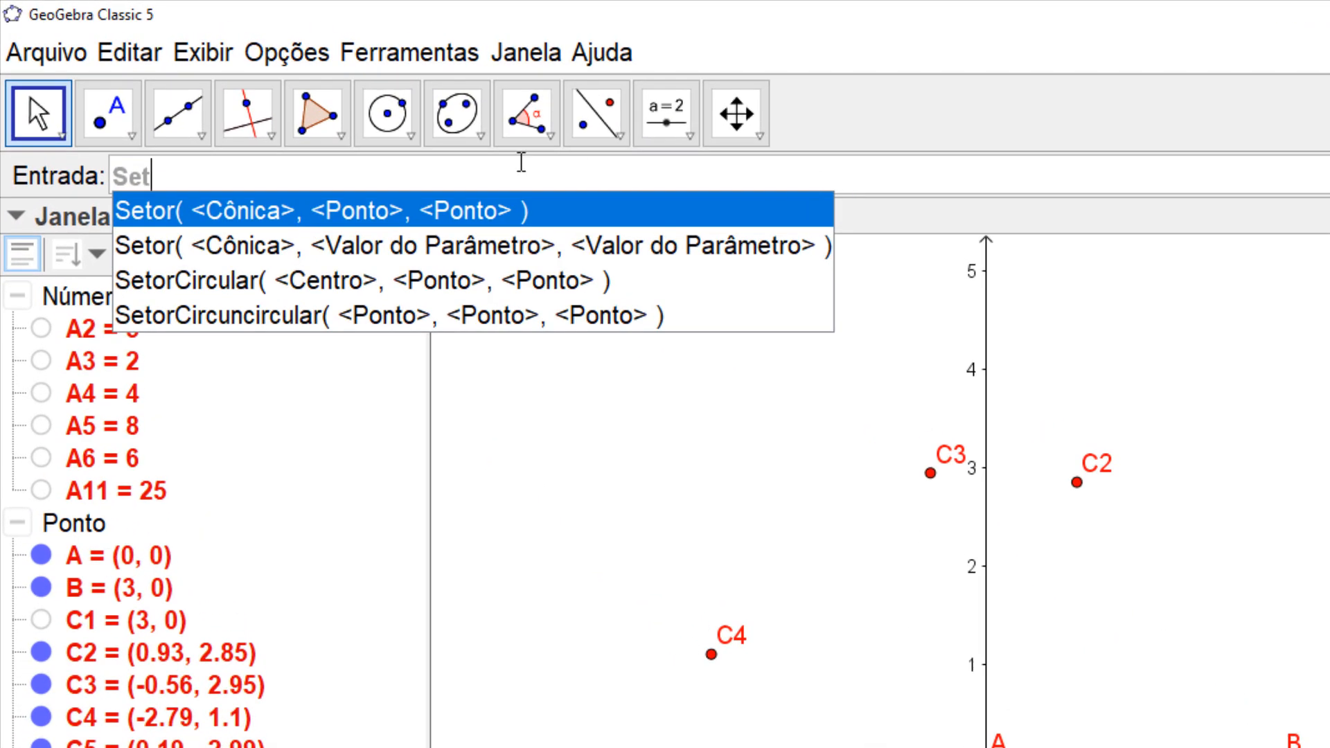
click(443, 281)
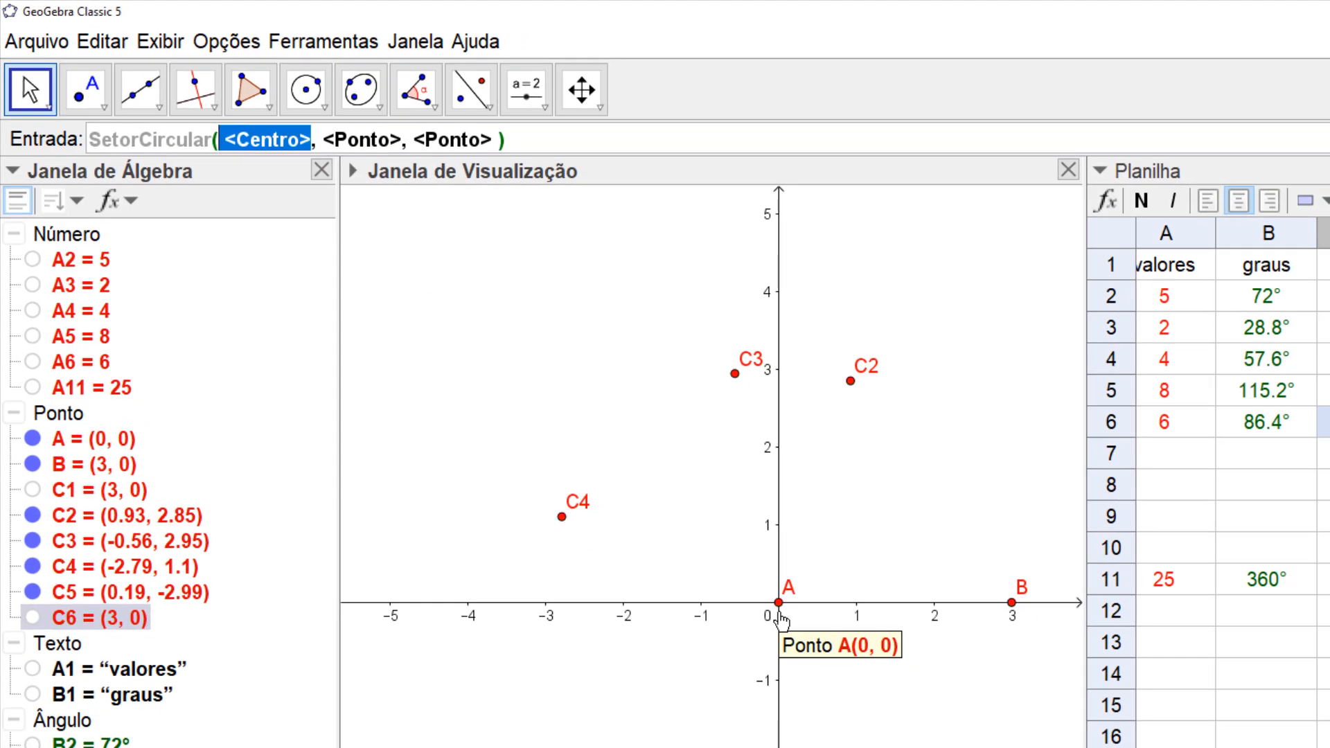
click(780, 610)
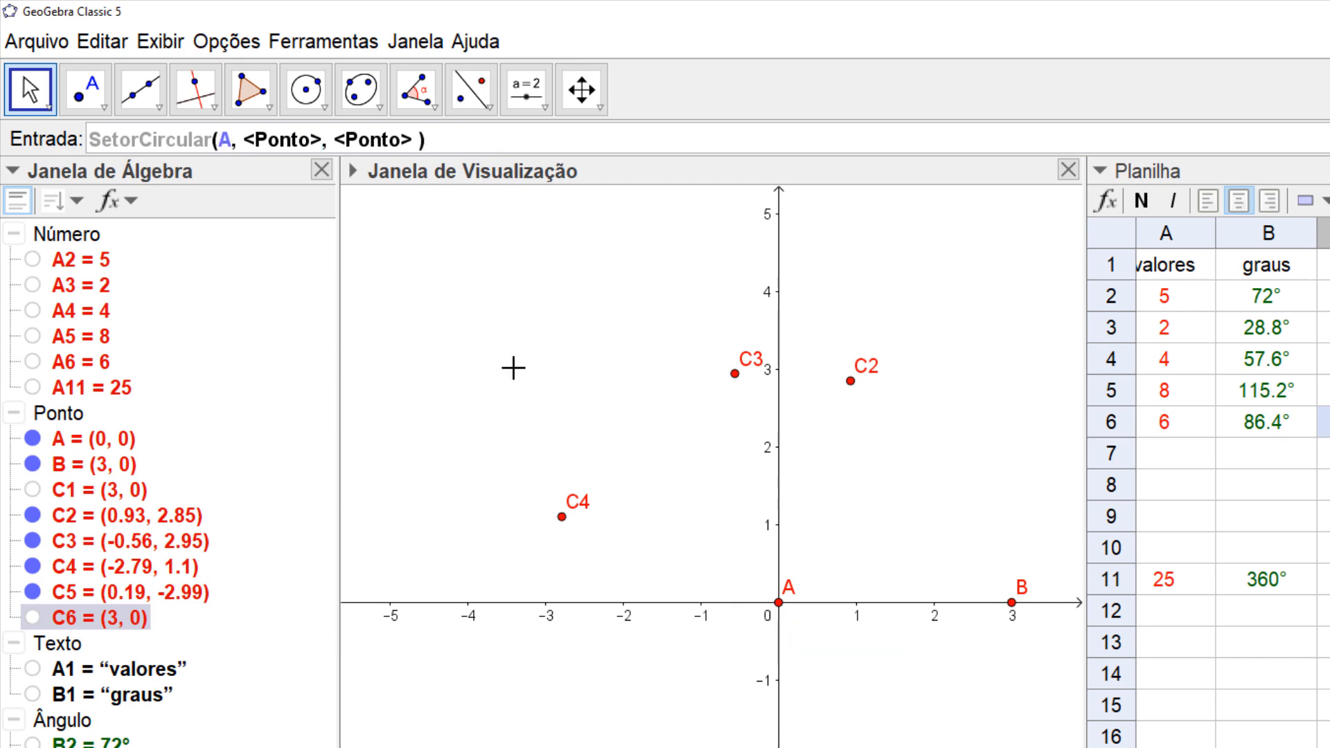
drag(443, 138, 87, 132)
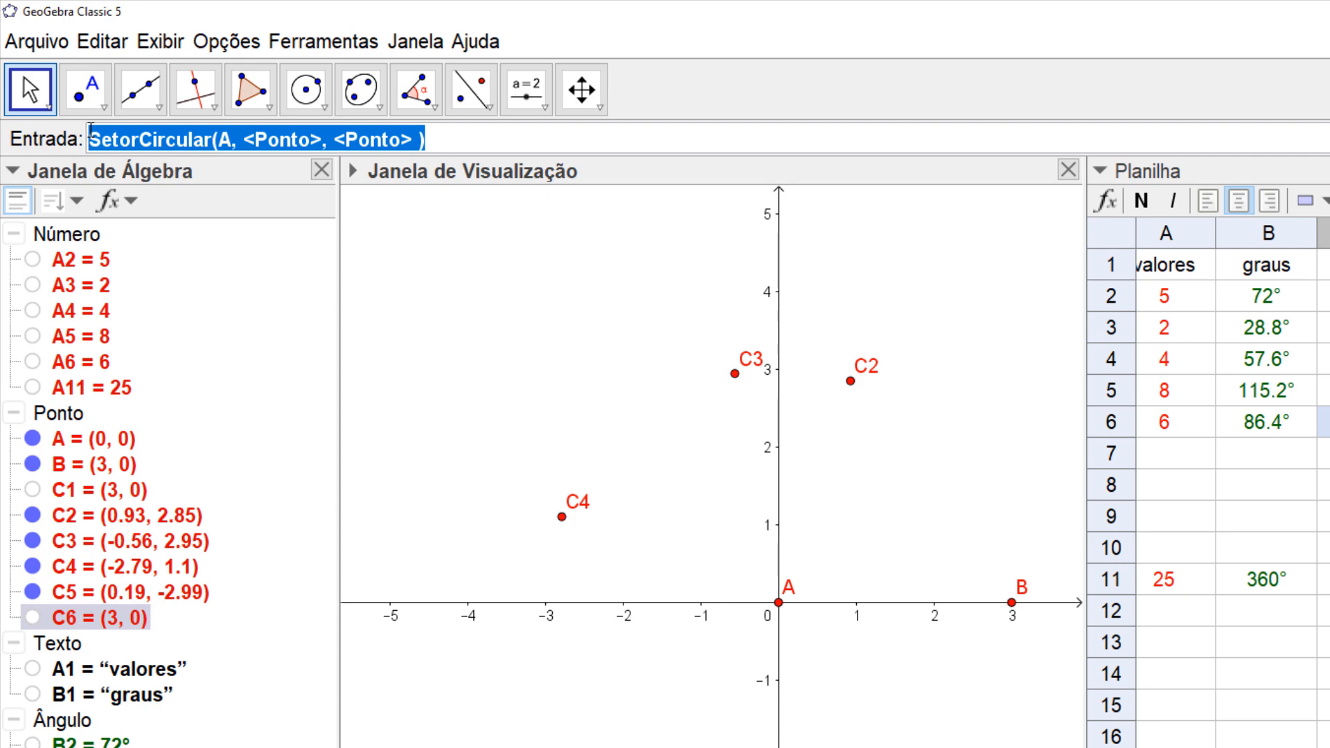
key(BackSpace)
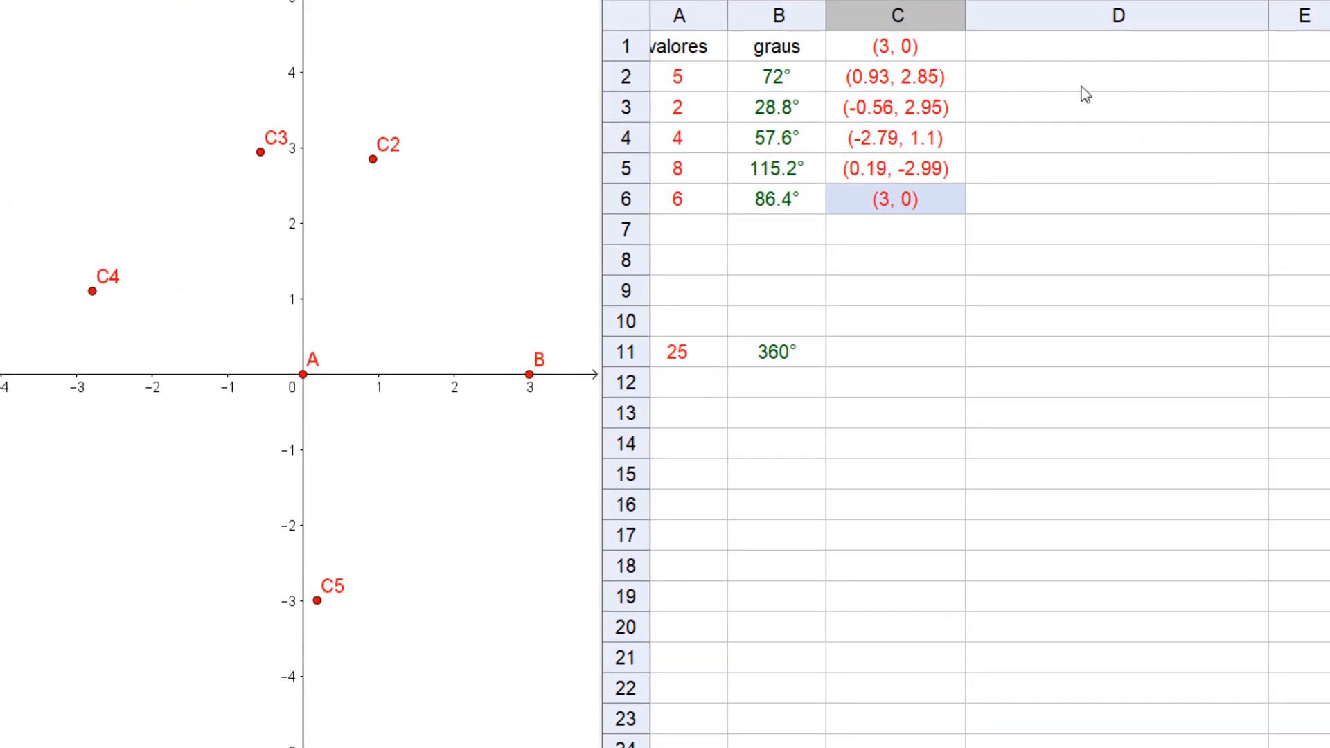
Widen column D further and enter the formula =SetorCircular(A, C2, C1) in cell D2
click(1080, 82)
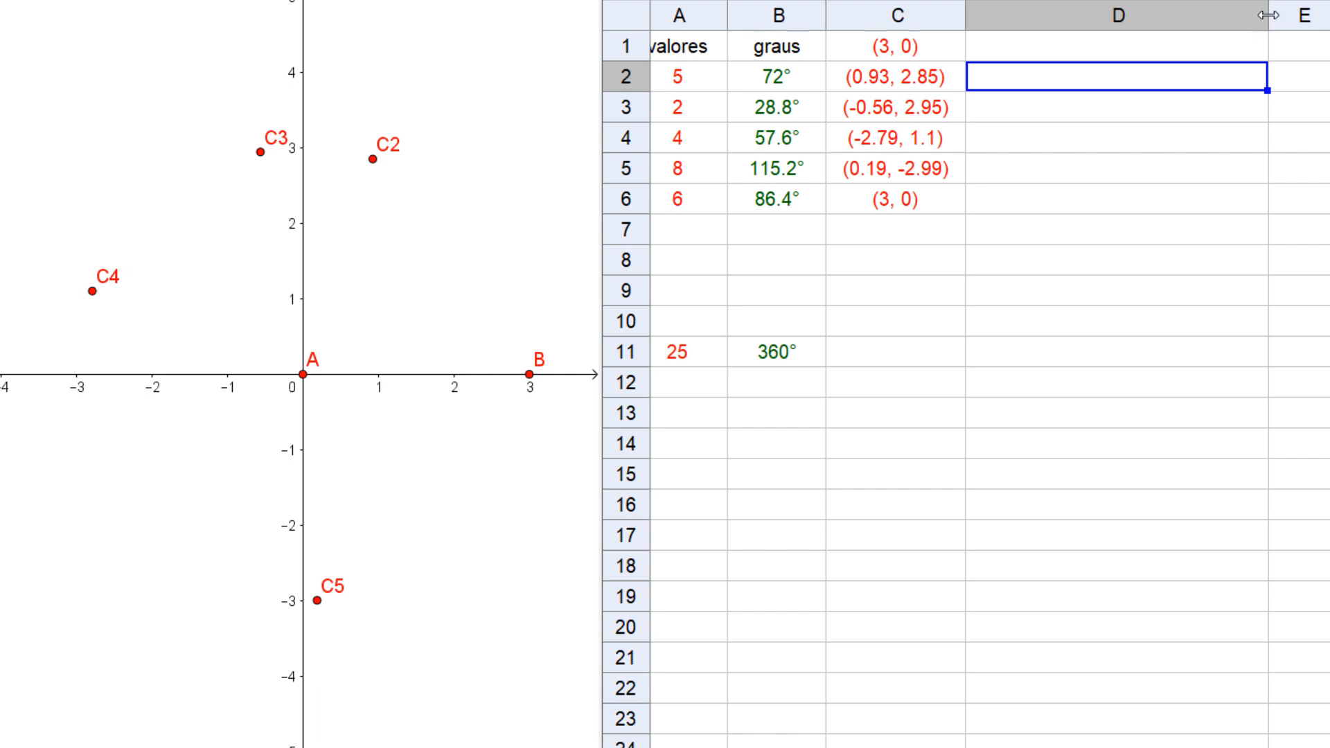
drag(1267, 16, 1322, 15)
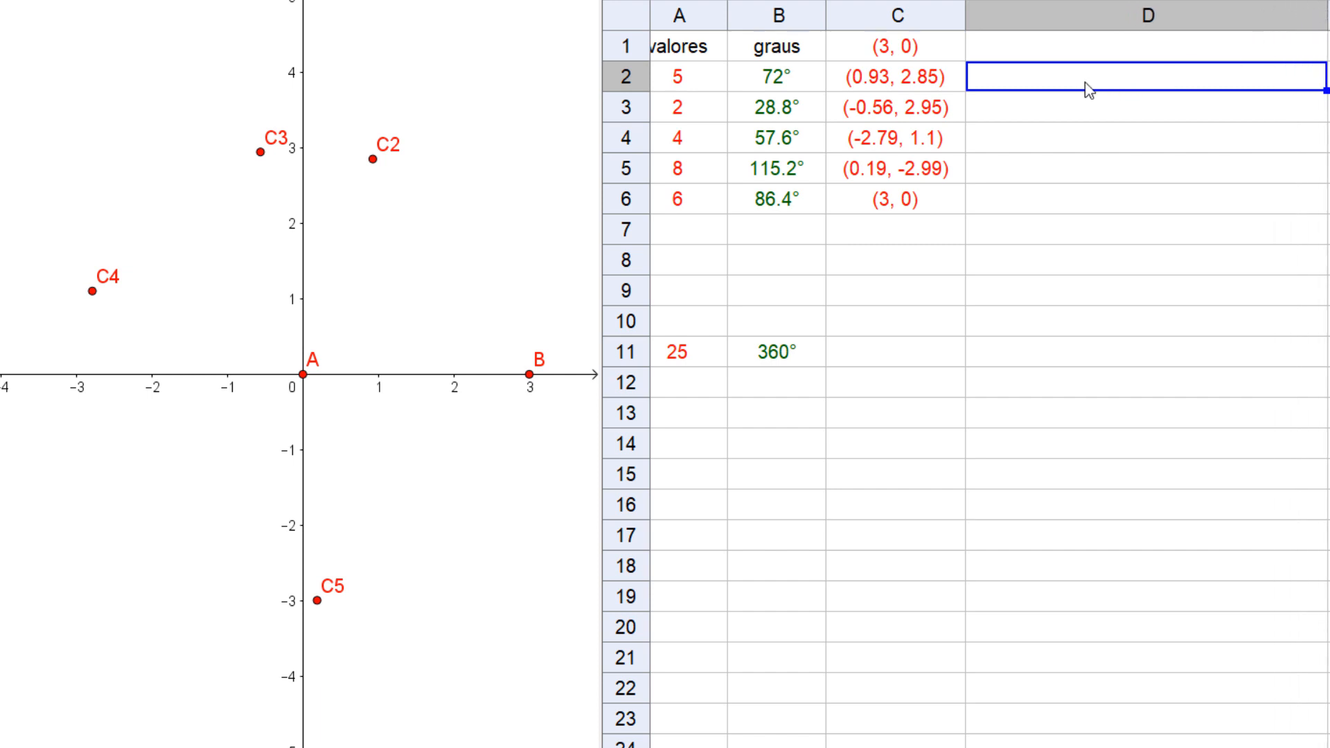
double_click(1029, 82)
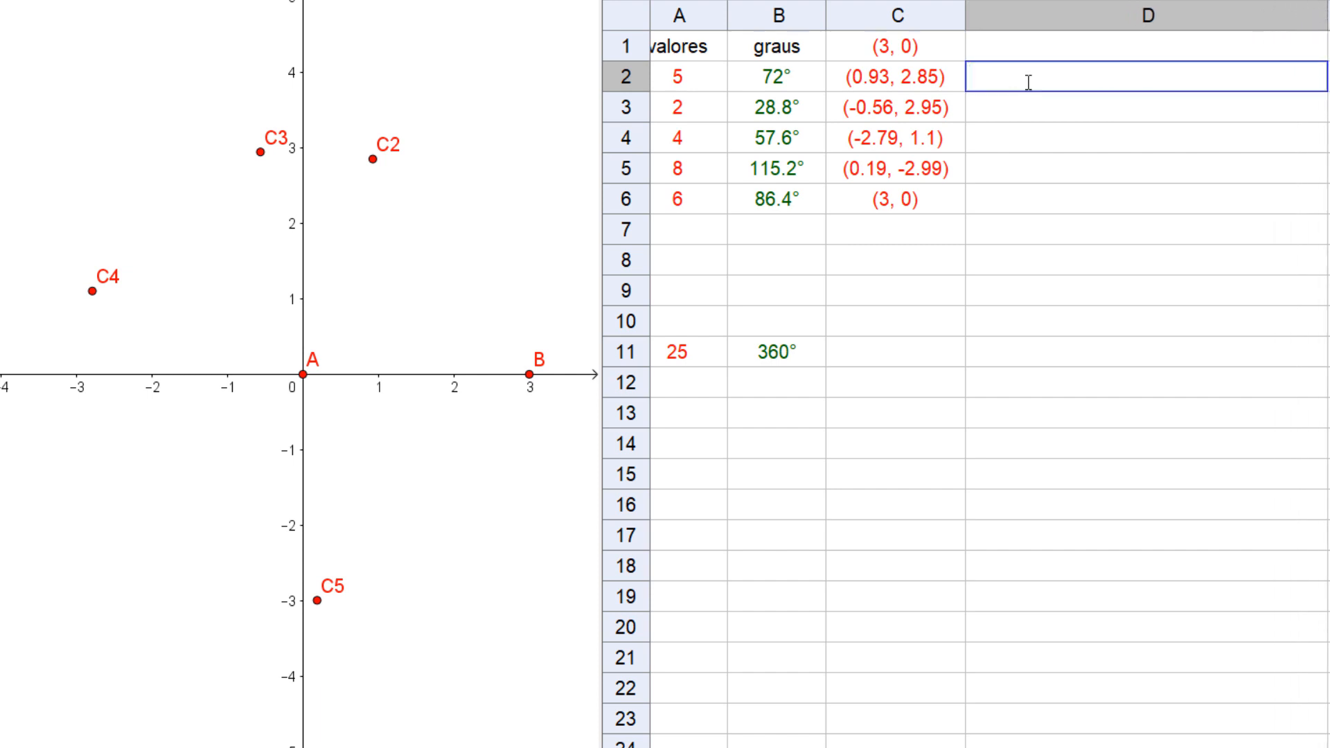
text(=SetorCircular(A, <Ponto>, <Ponto> ))
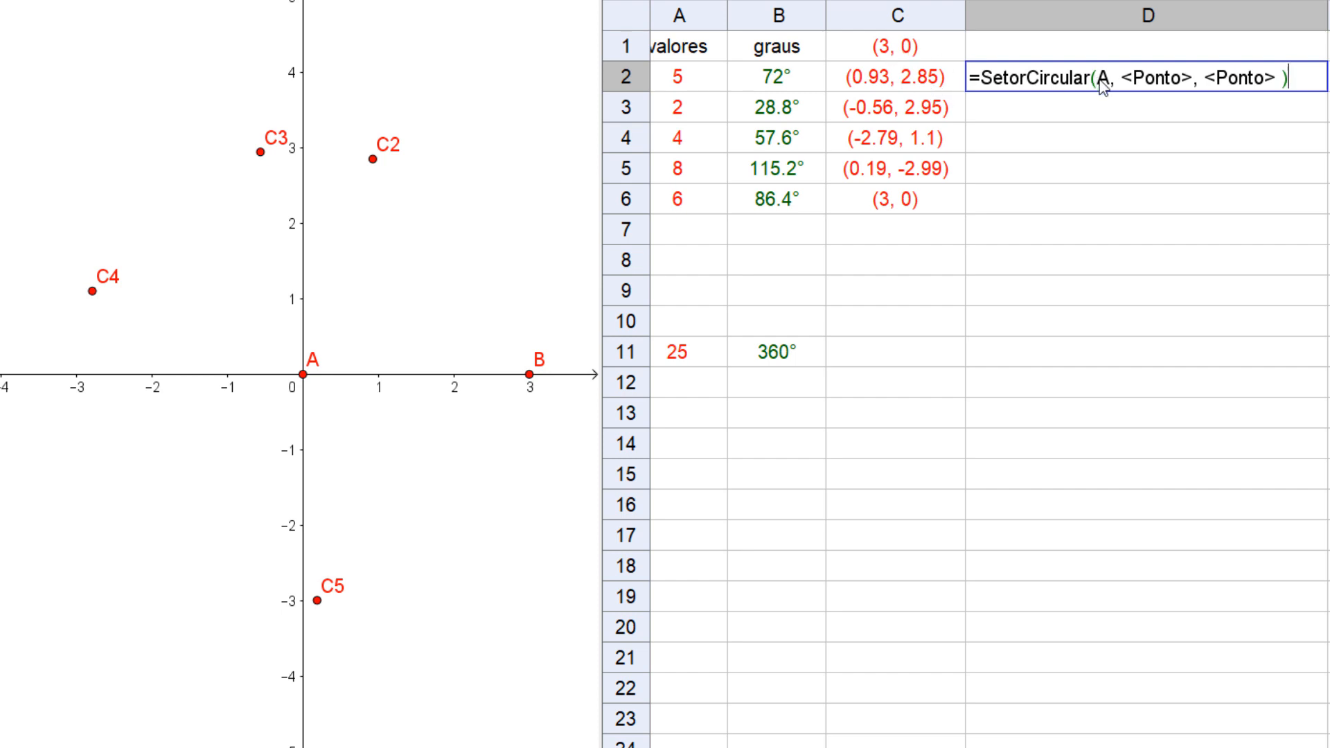
click(1193, 86)
drag(1191, 79, 1122, 80)
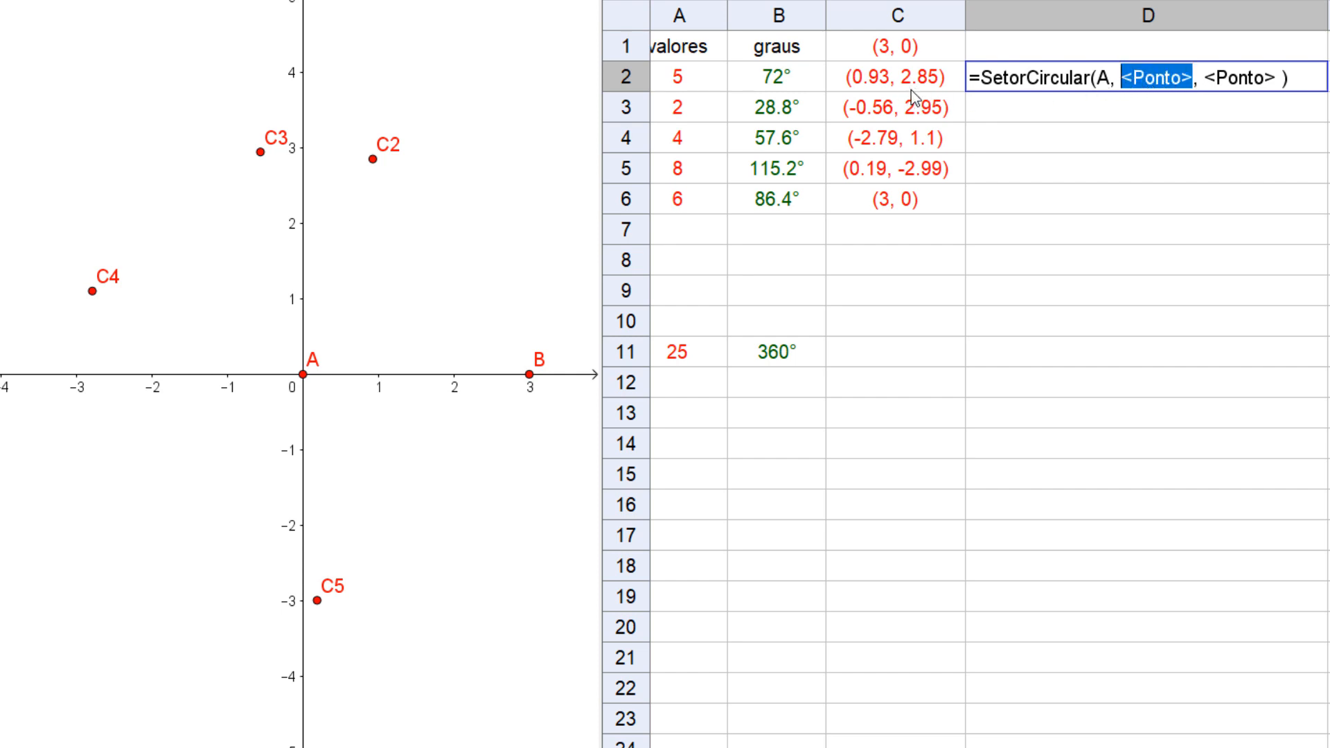
text(C2)
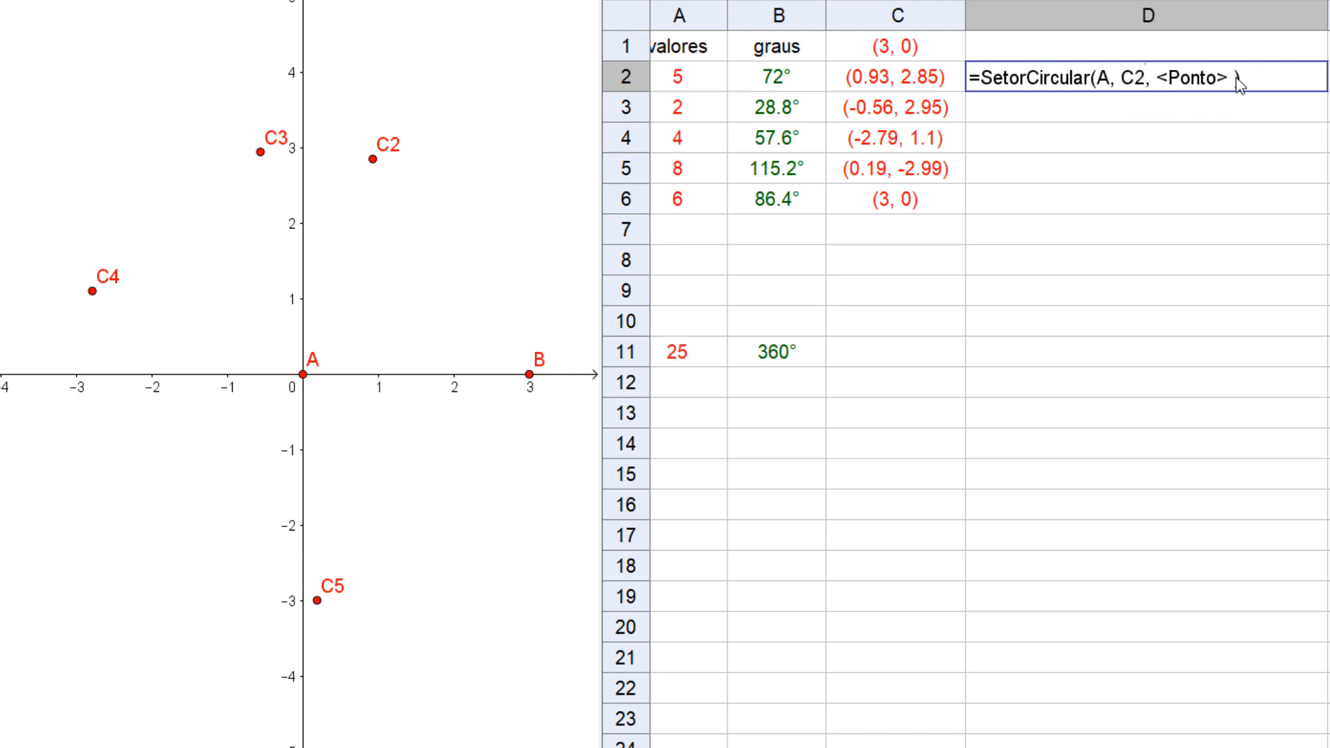
drag(1240, 79, 1162, 82)
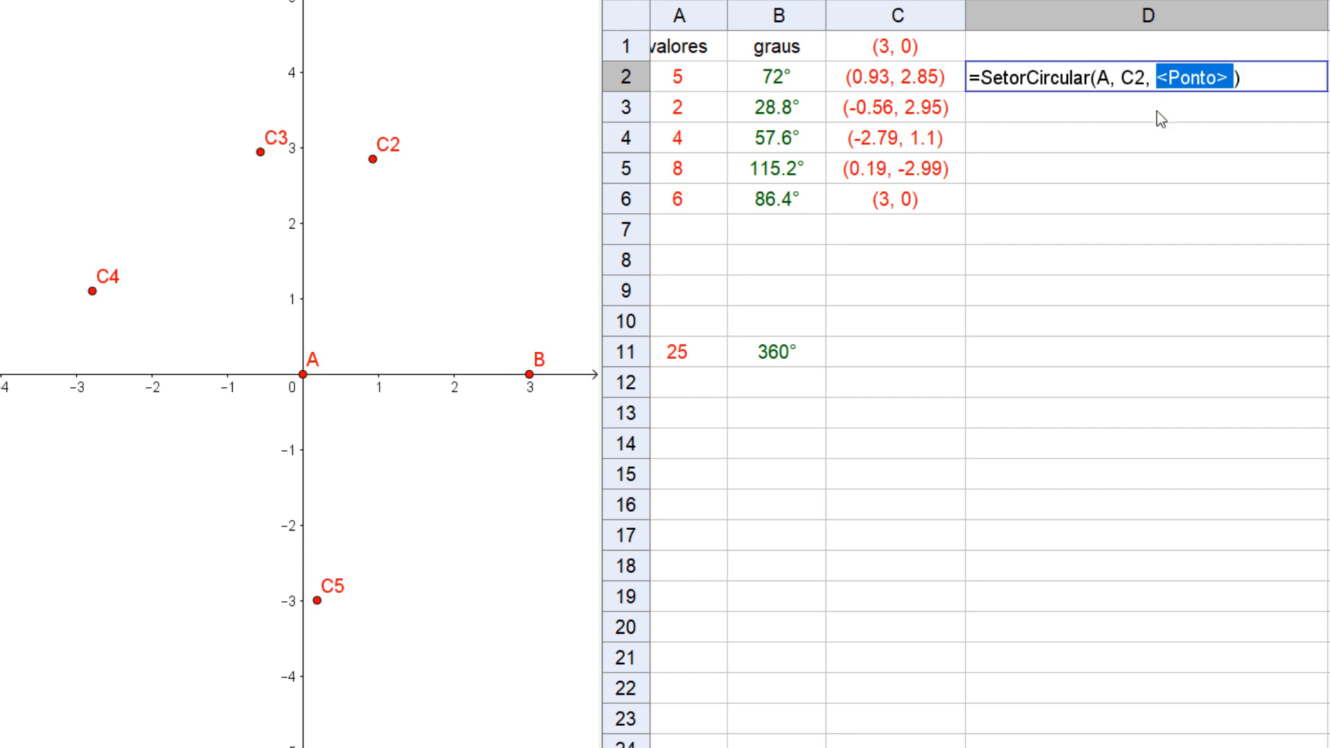
text(C1)
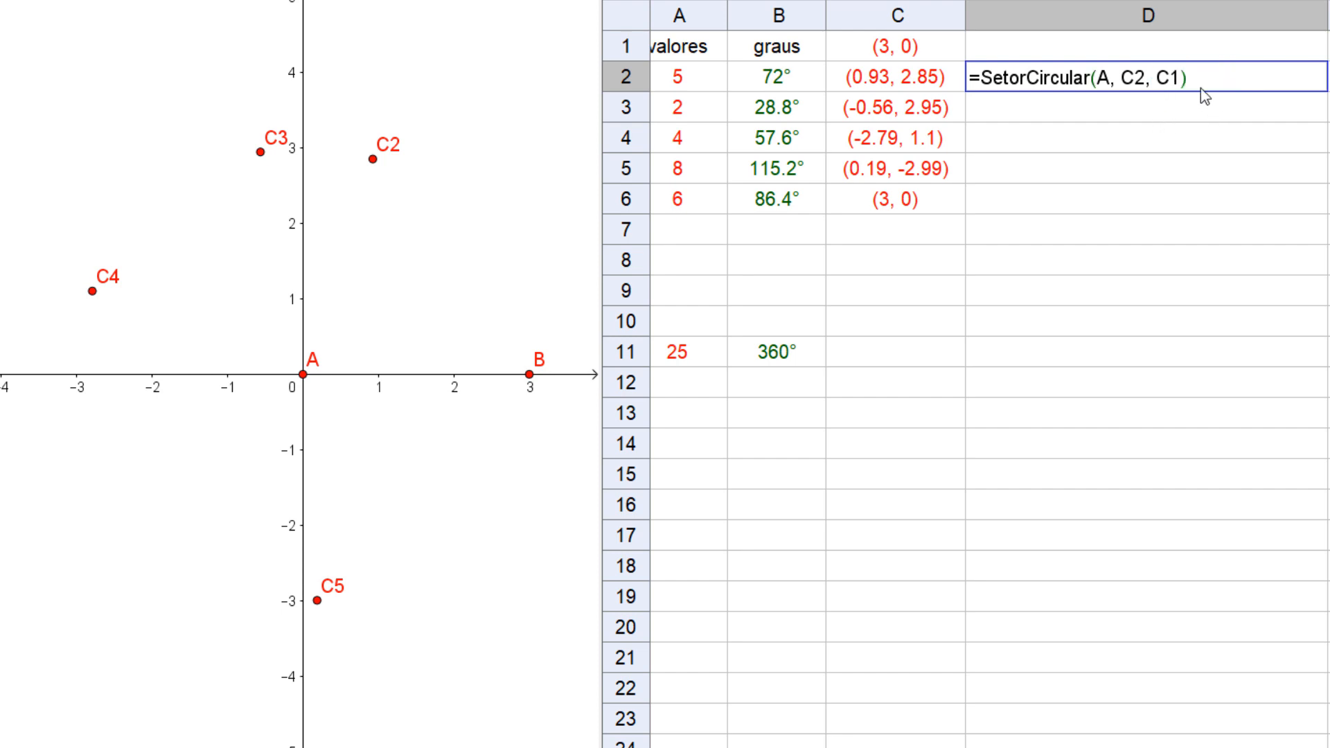
key(Return)
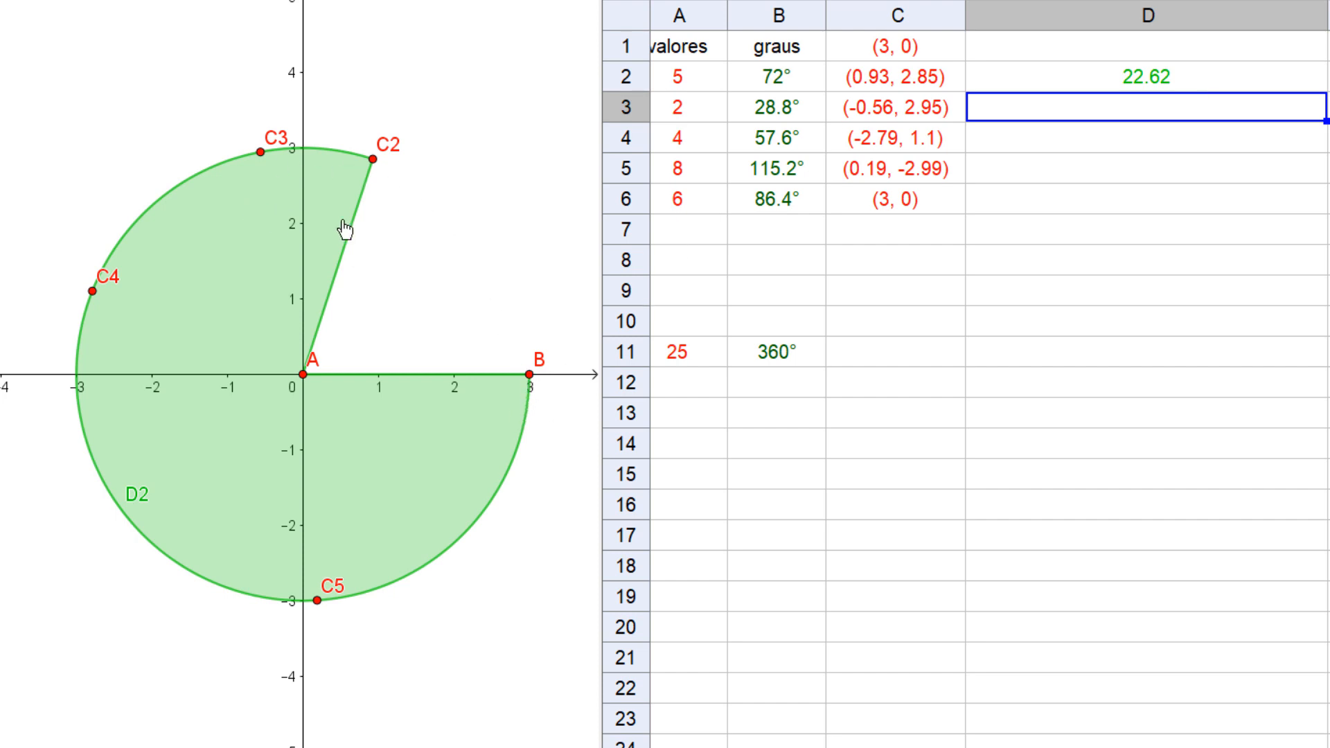
Redefine sector D2 as SetorCircular(A, C1, C2)
double_click(1150, 86)
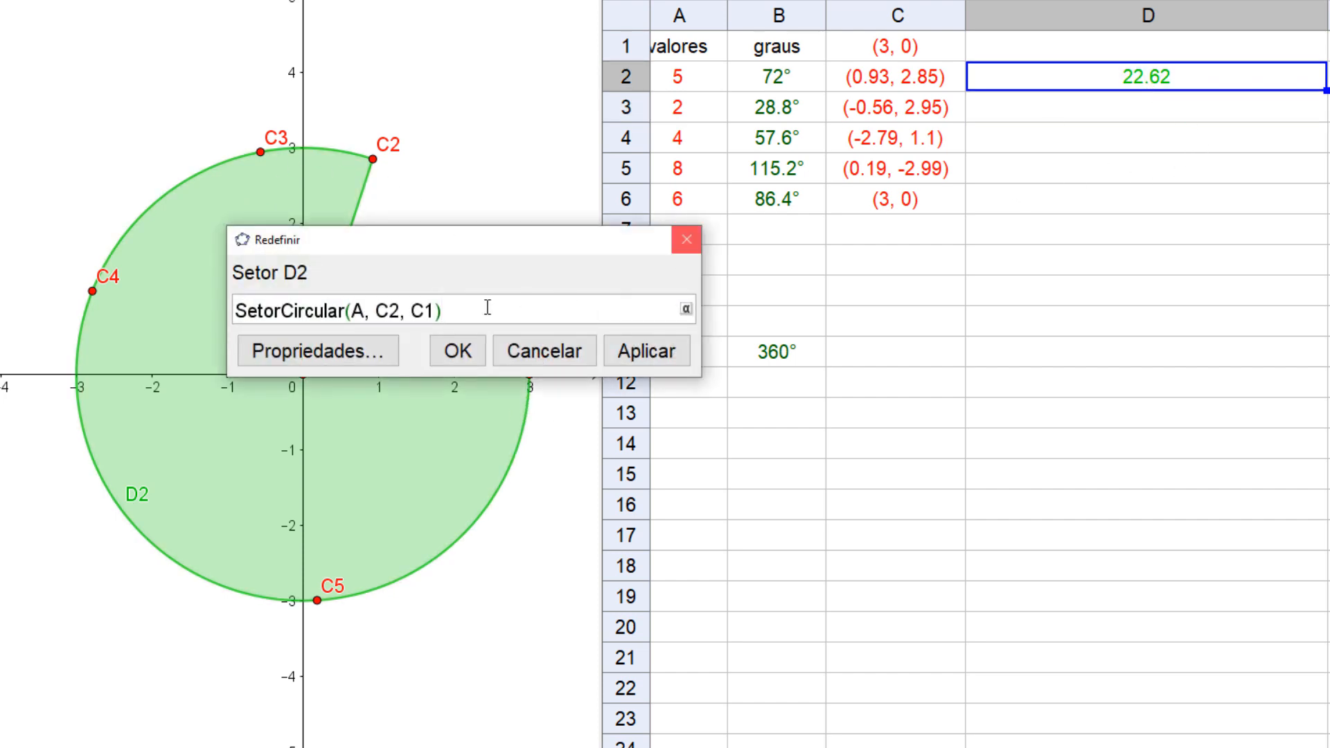
drag(400, 310, 424, 309)
text(1)
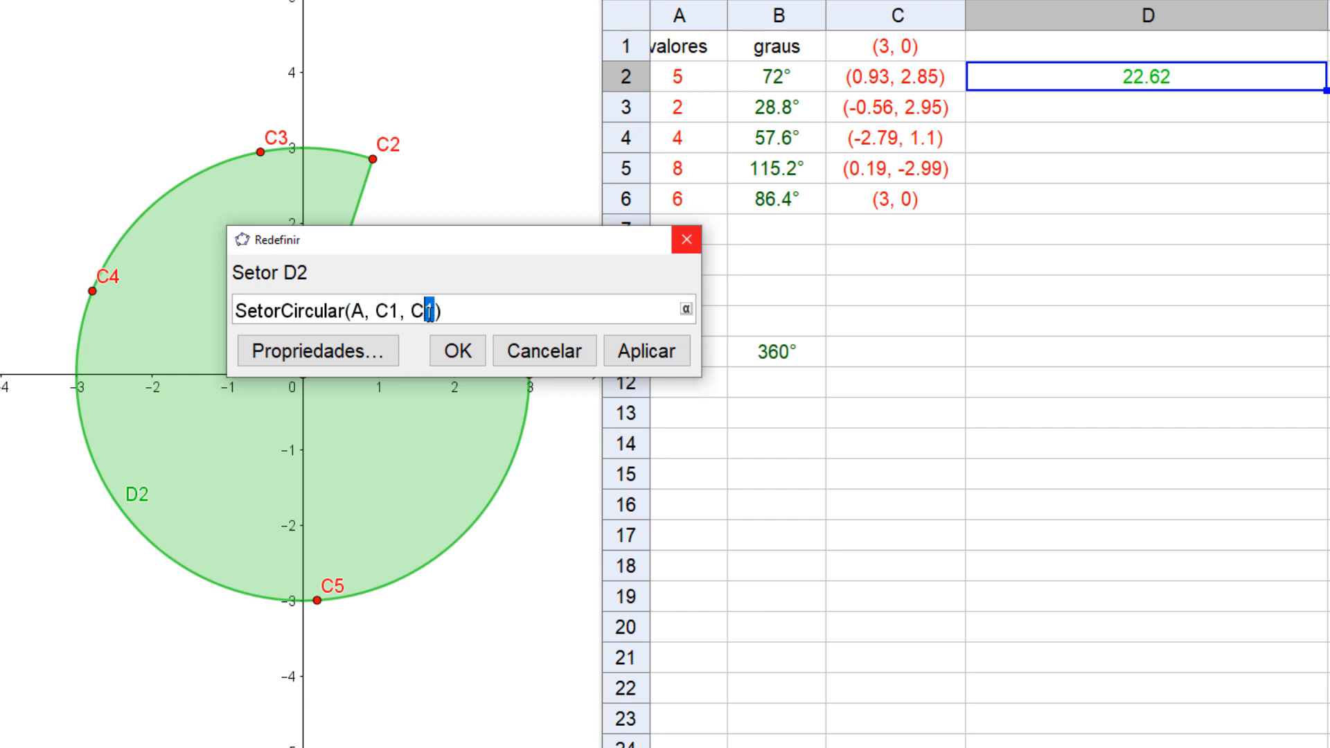
text(2)
click(459, 353)
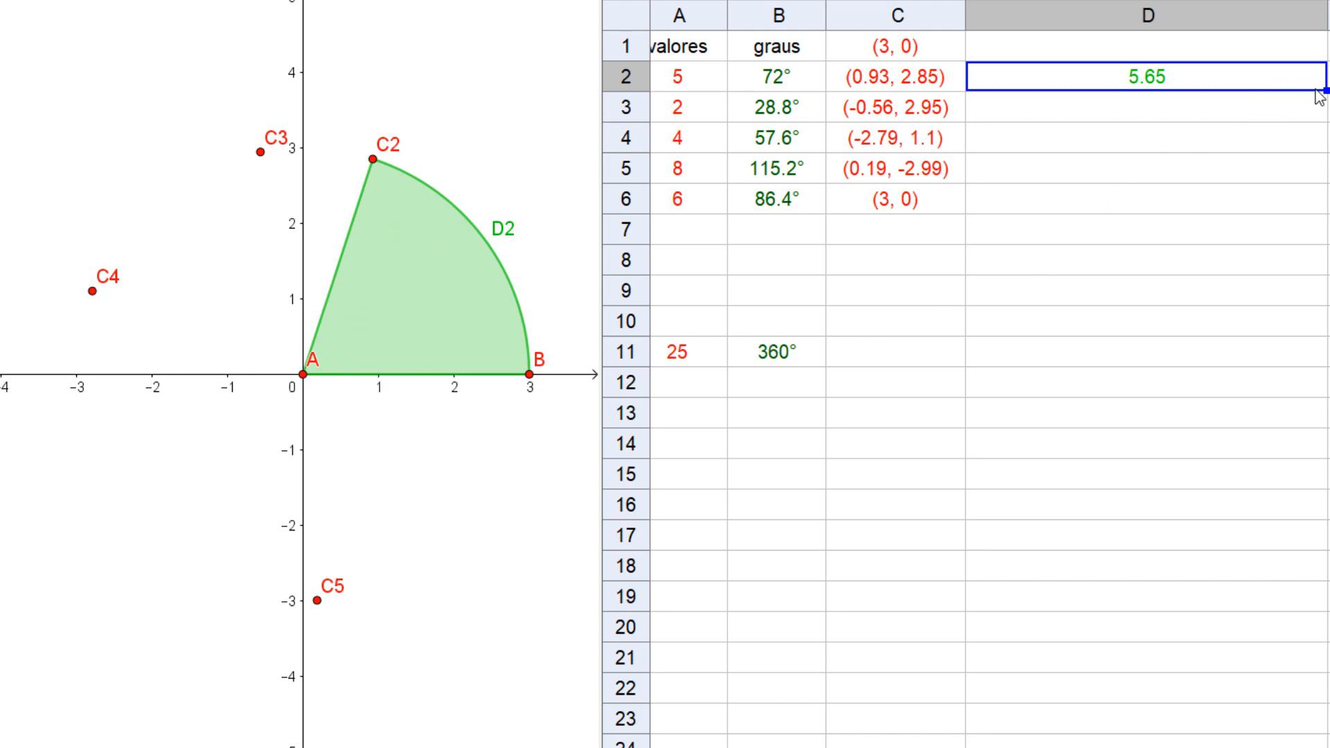
Fill the sector formula from D2 down to D6 and narrow column D so all spreadsheet columns fit
drag(1325, 90, 1305, 205)
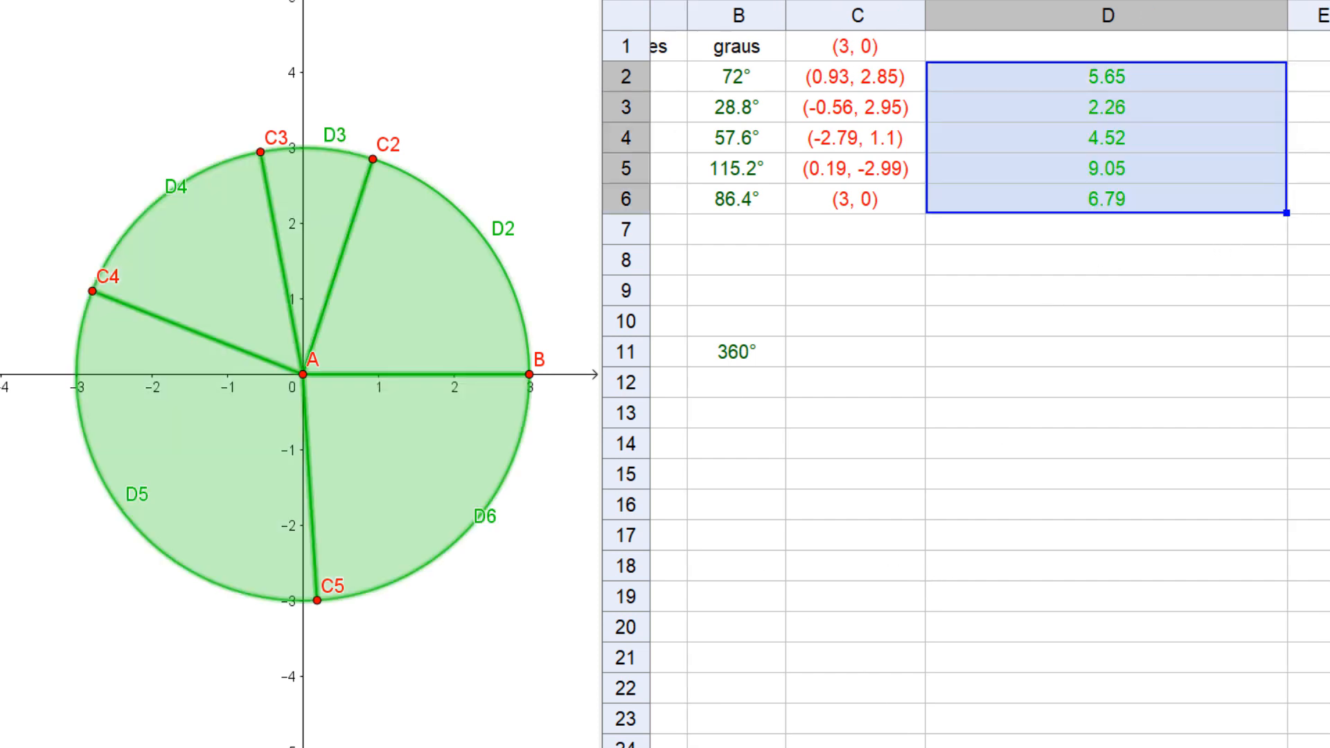
scroll(972, 388, left, 1)
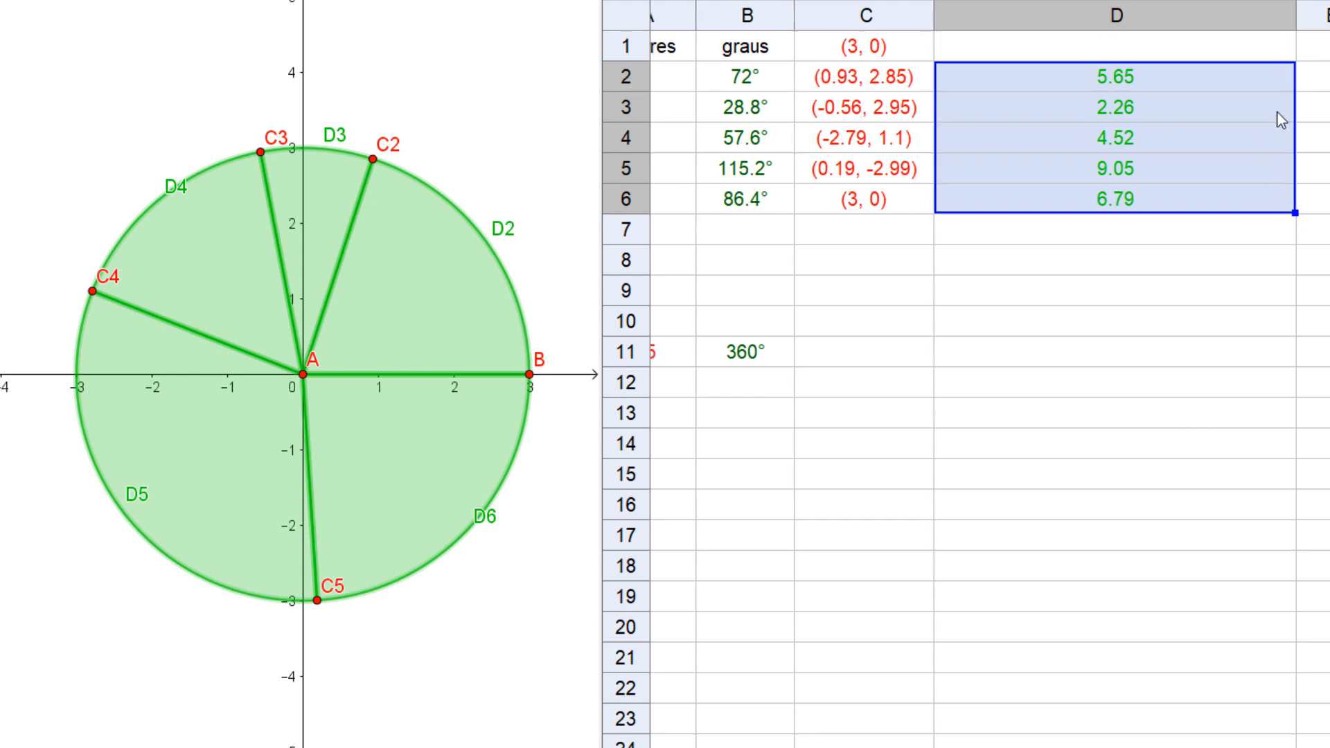
drag(1295, 17, 1086, 23)
scroll(972, 388, left, 3)
click(1247, 258)
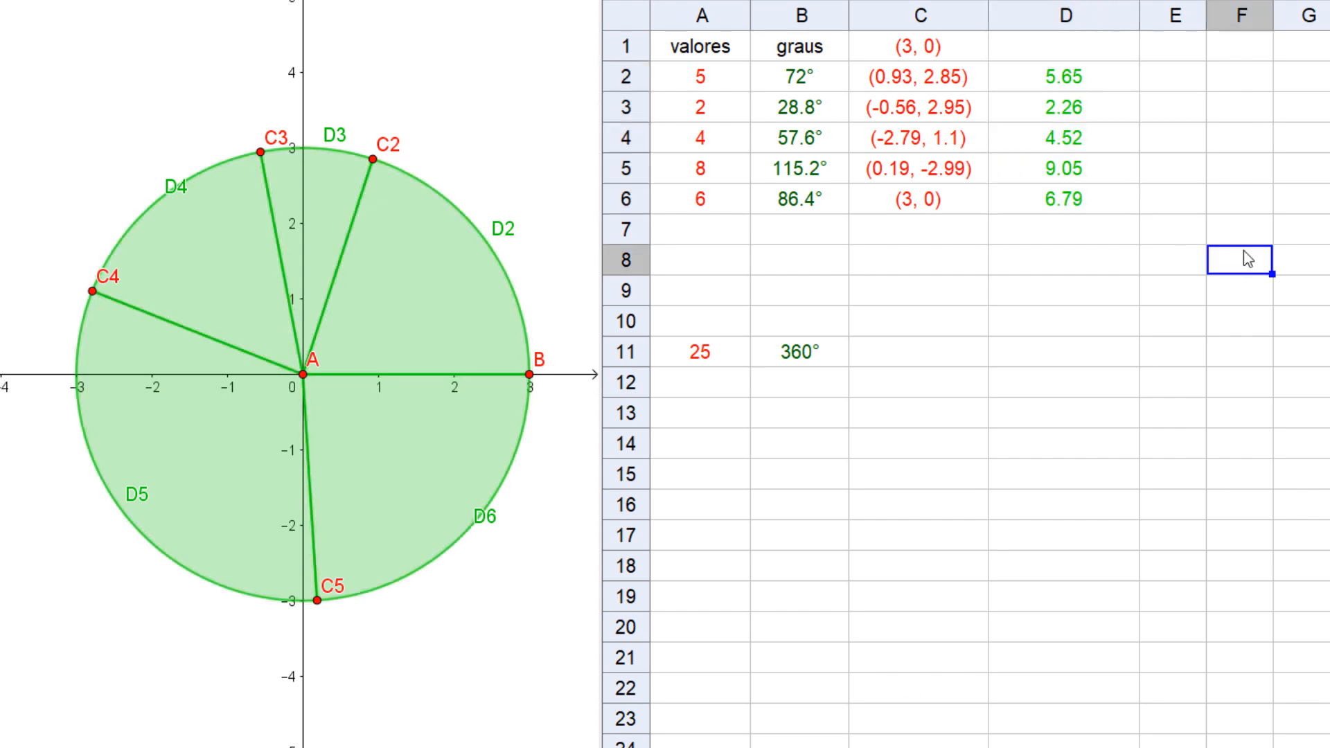
Try to set an orange background colour for cell D2
click(1078, 80)
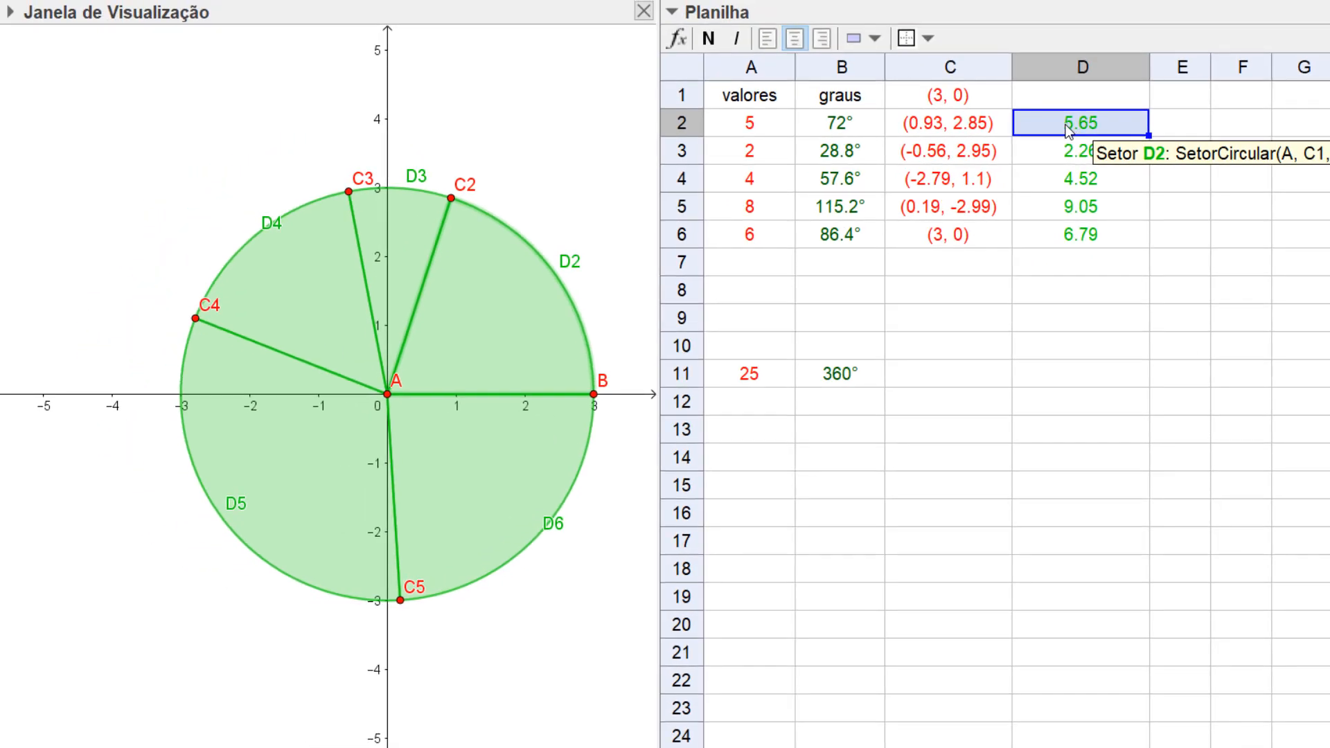
click(874, 39)
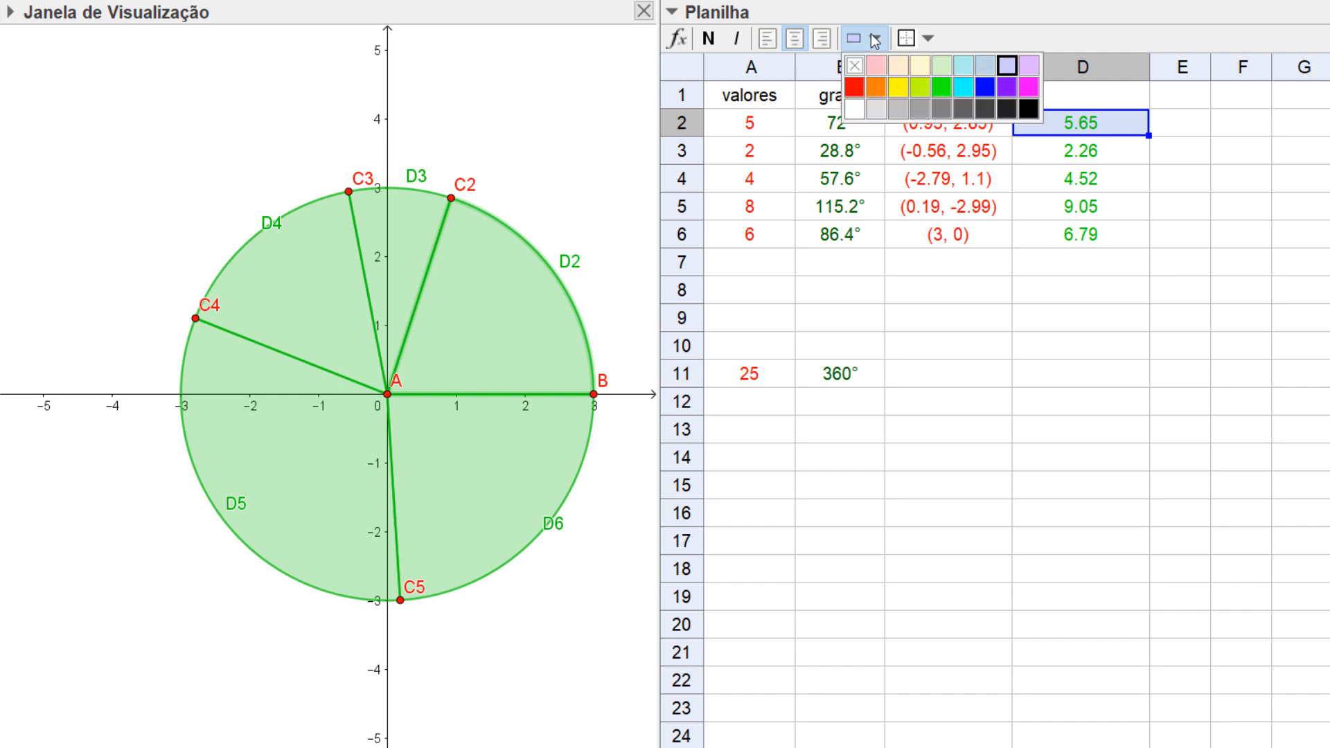
click(874, 87)
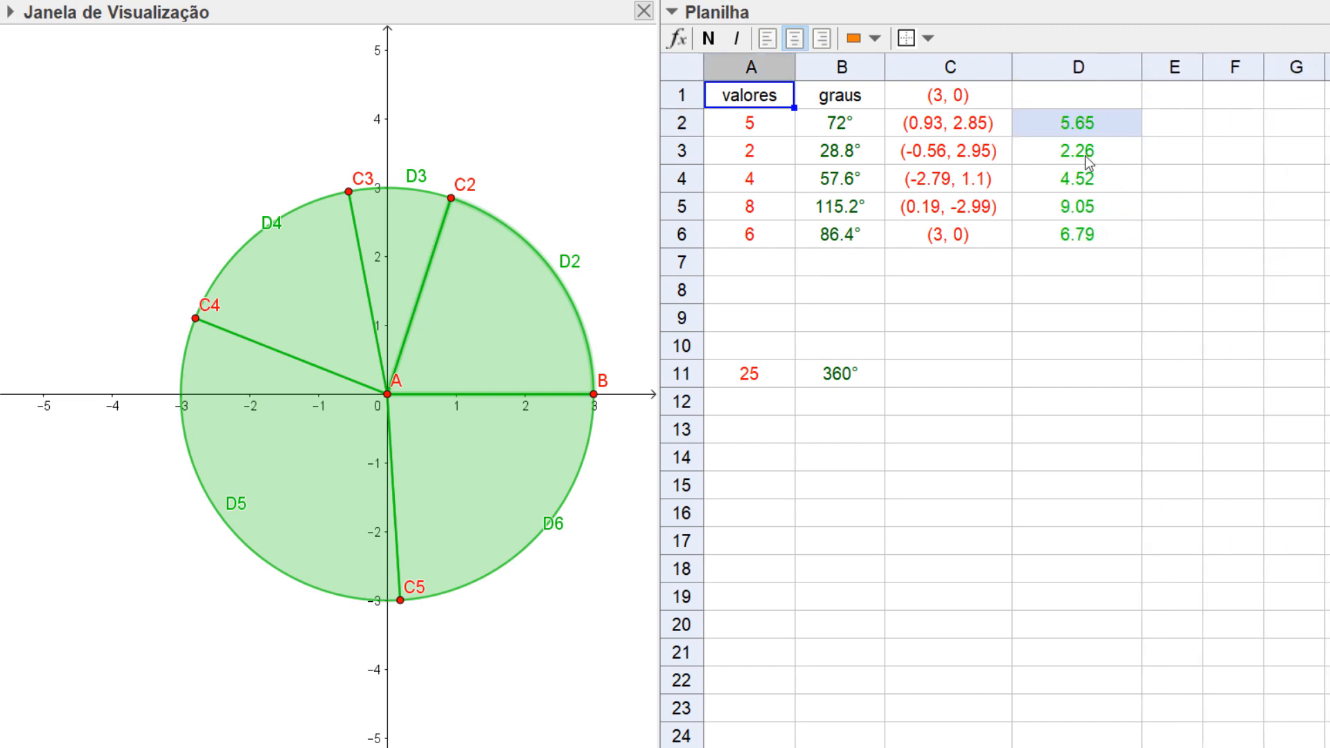
Colour sector D2 red (#FF0000) in its object properties and set its transparency to about 50
right_click(1074, 127)
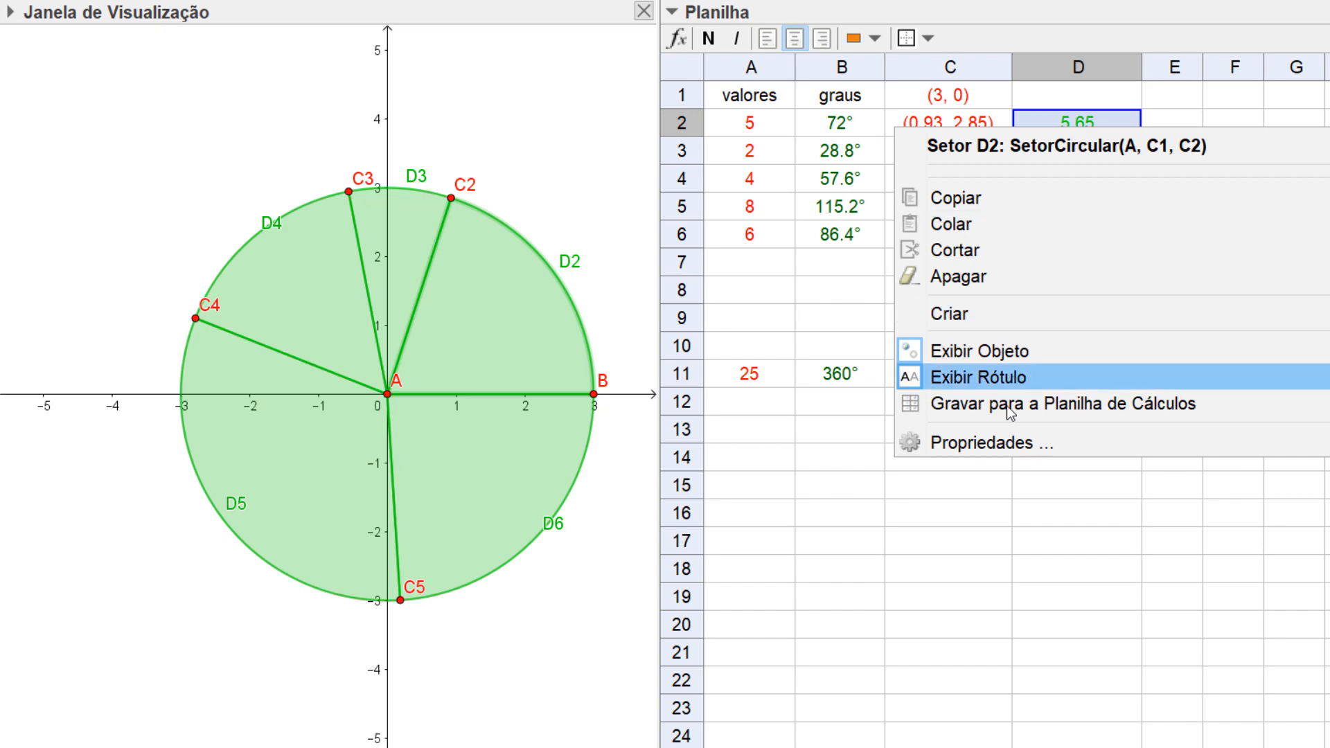
click(996, 443)
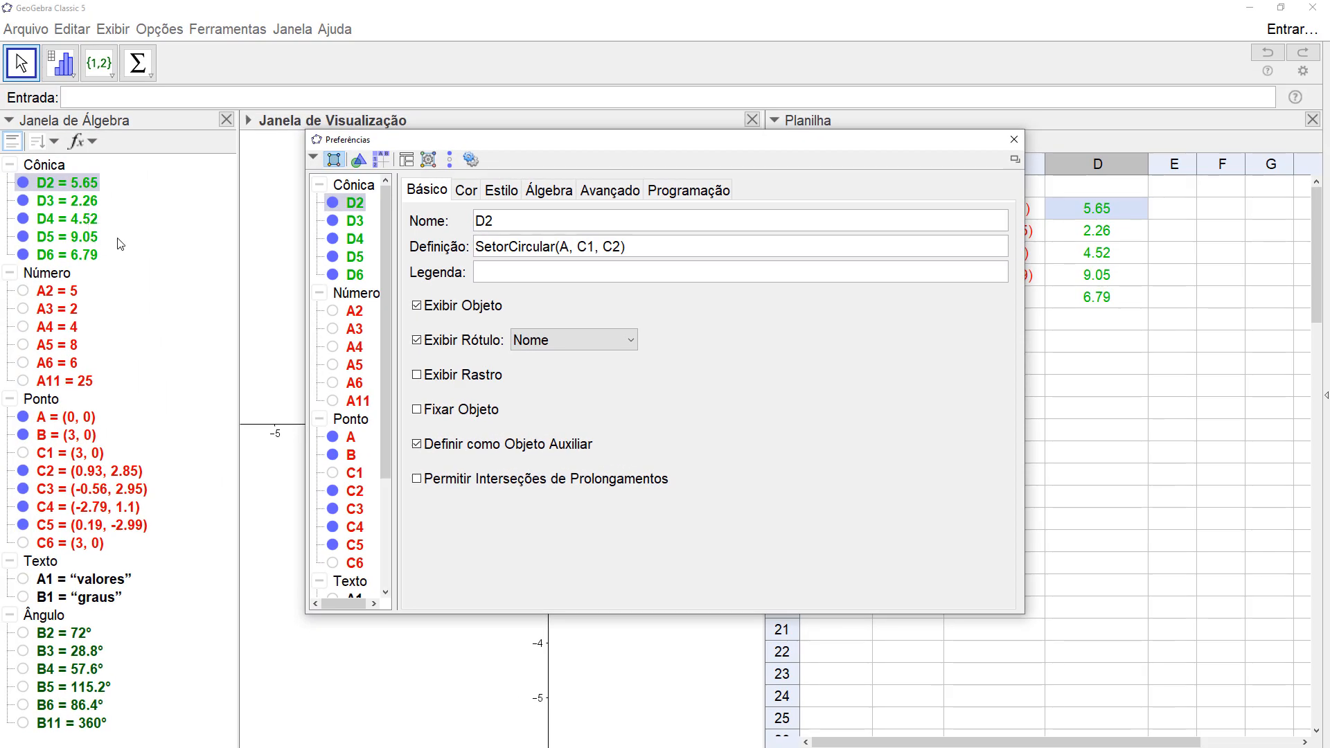
drag(629, 147, 1070, 177)
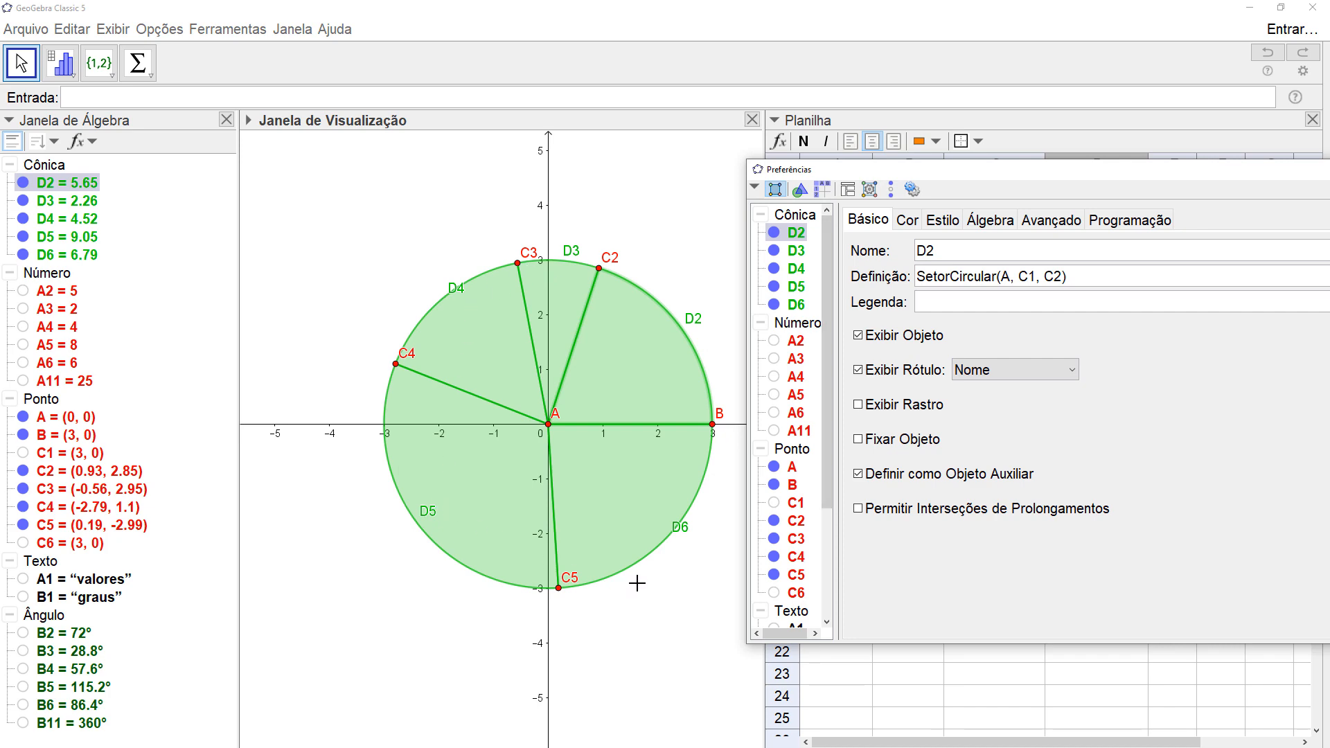
drag(1072, 178, 706, 148)
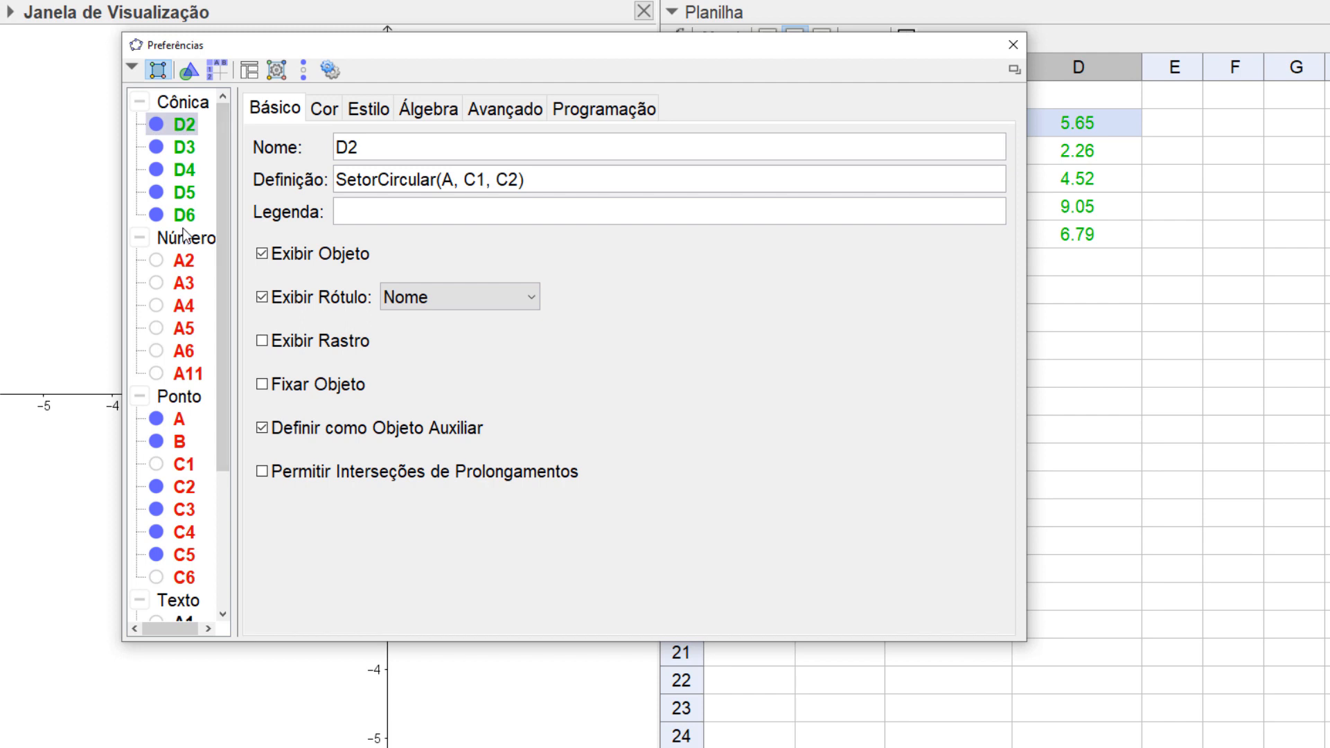
click(332, 112)
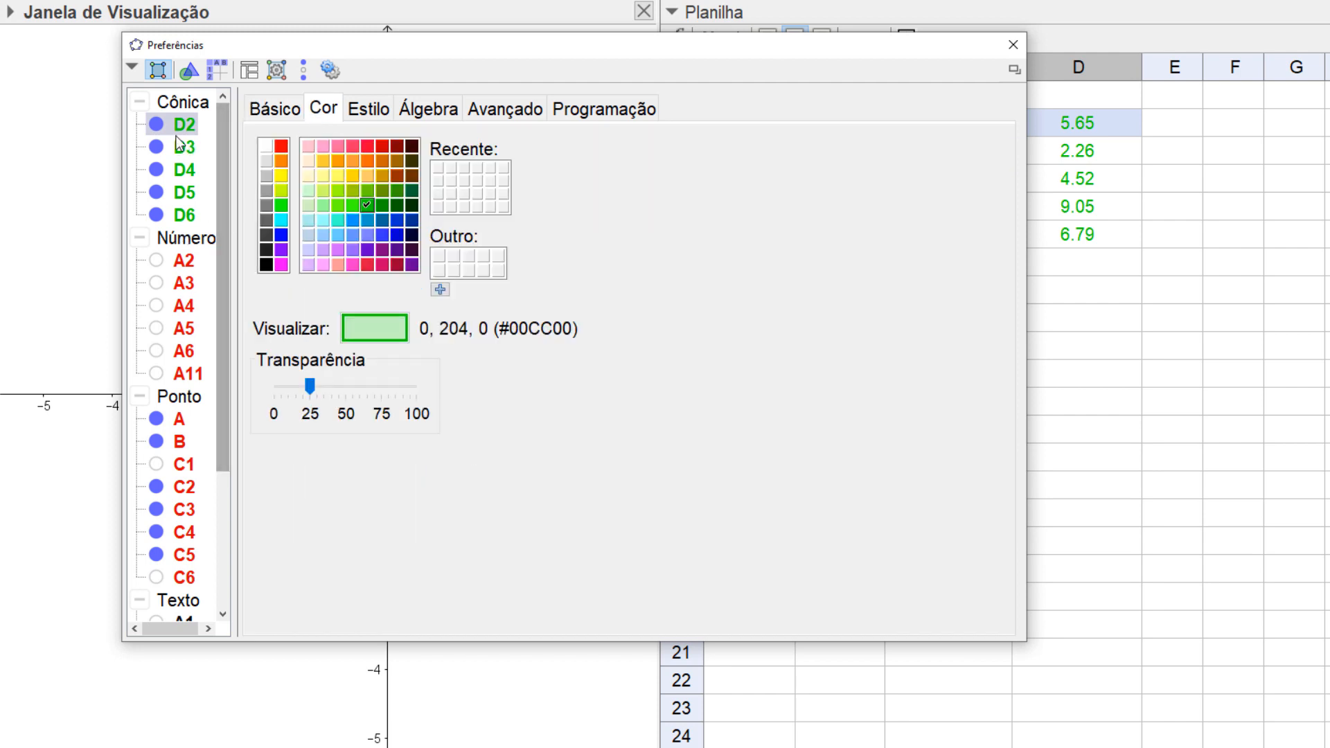
click(281, 146)
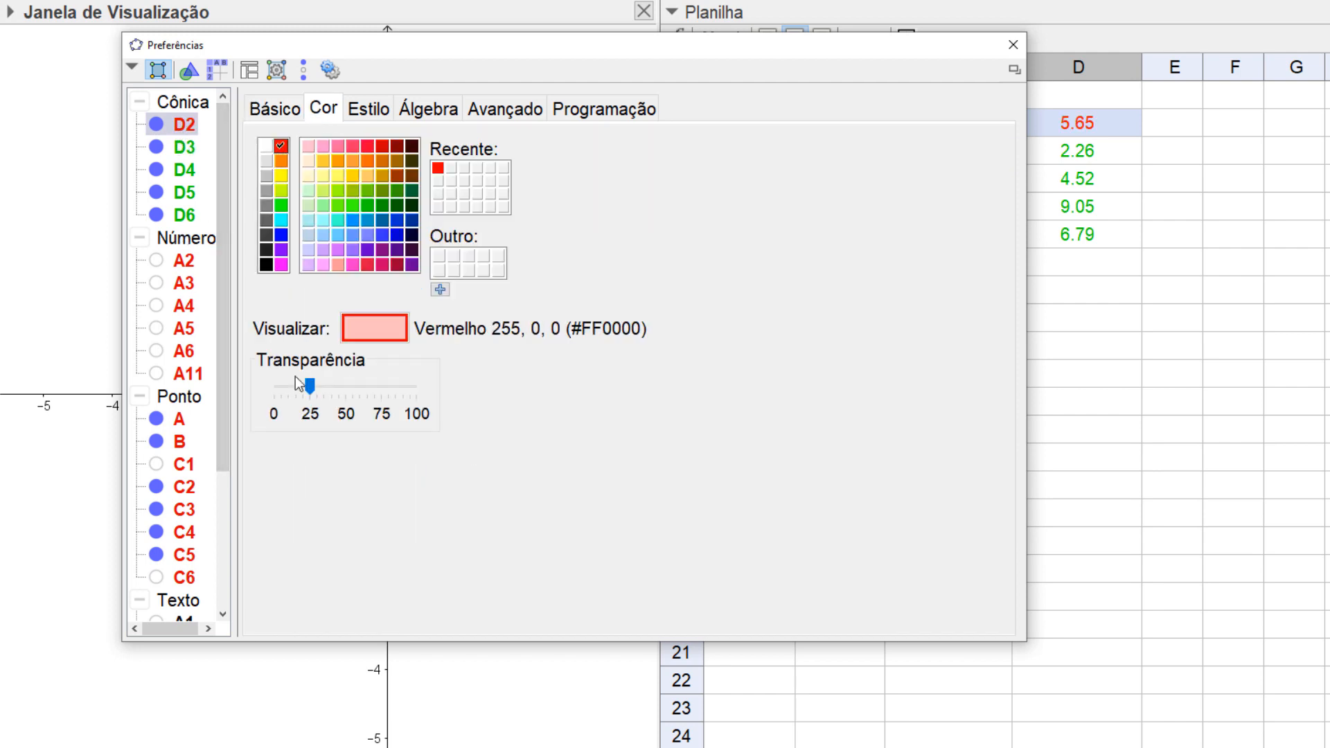
drag(311, 387, 353, 391)
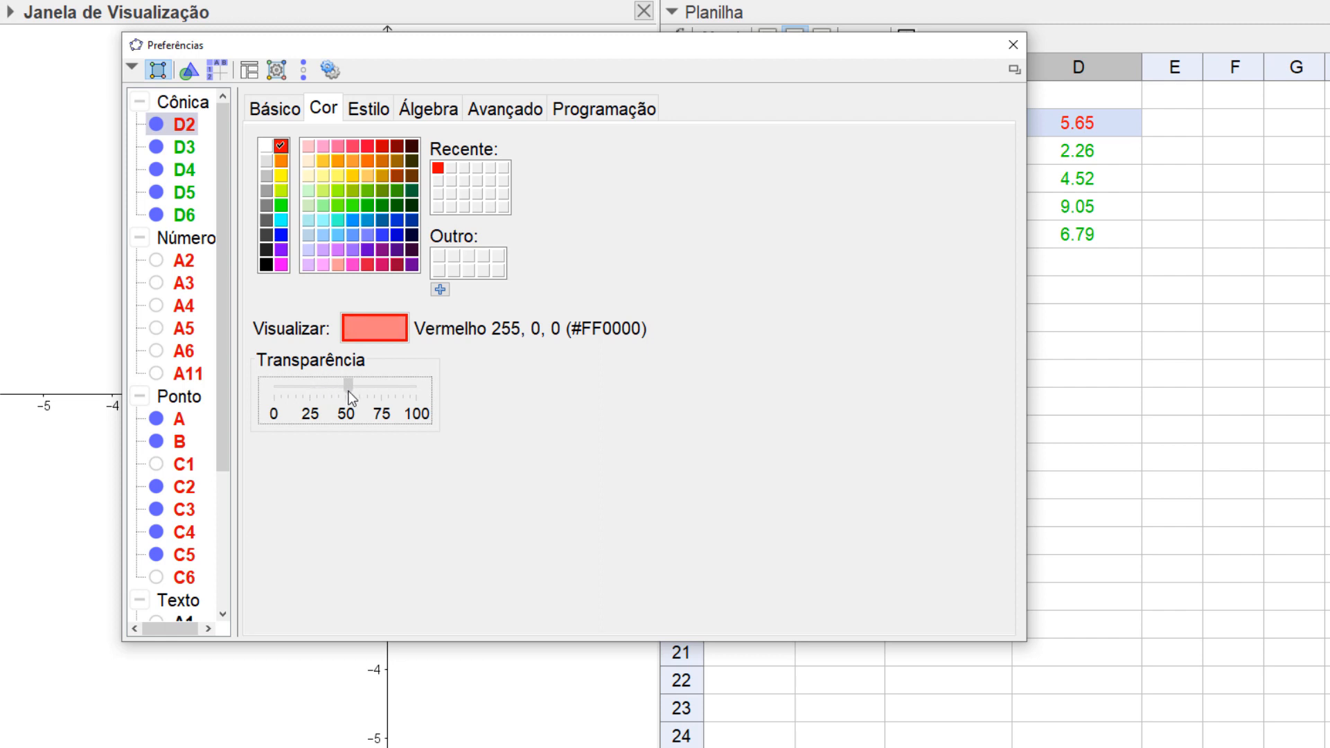
Colour sector D3 light yellow (#FFFF66) and set the transparency of sectors D3 and D4 to about 50
click(186, 149)
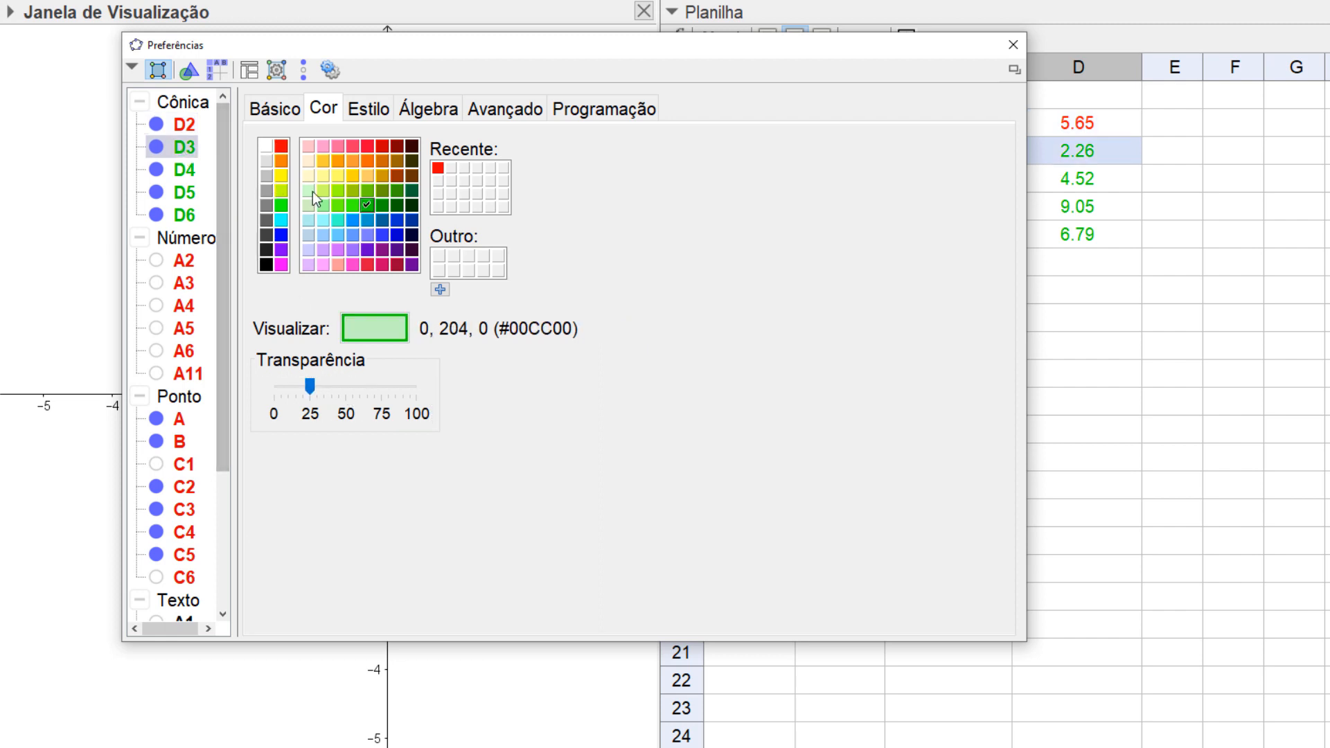
click(337, 175)
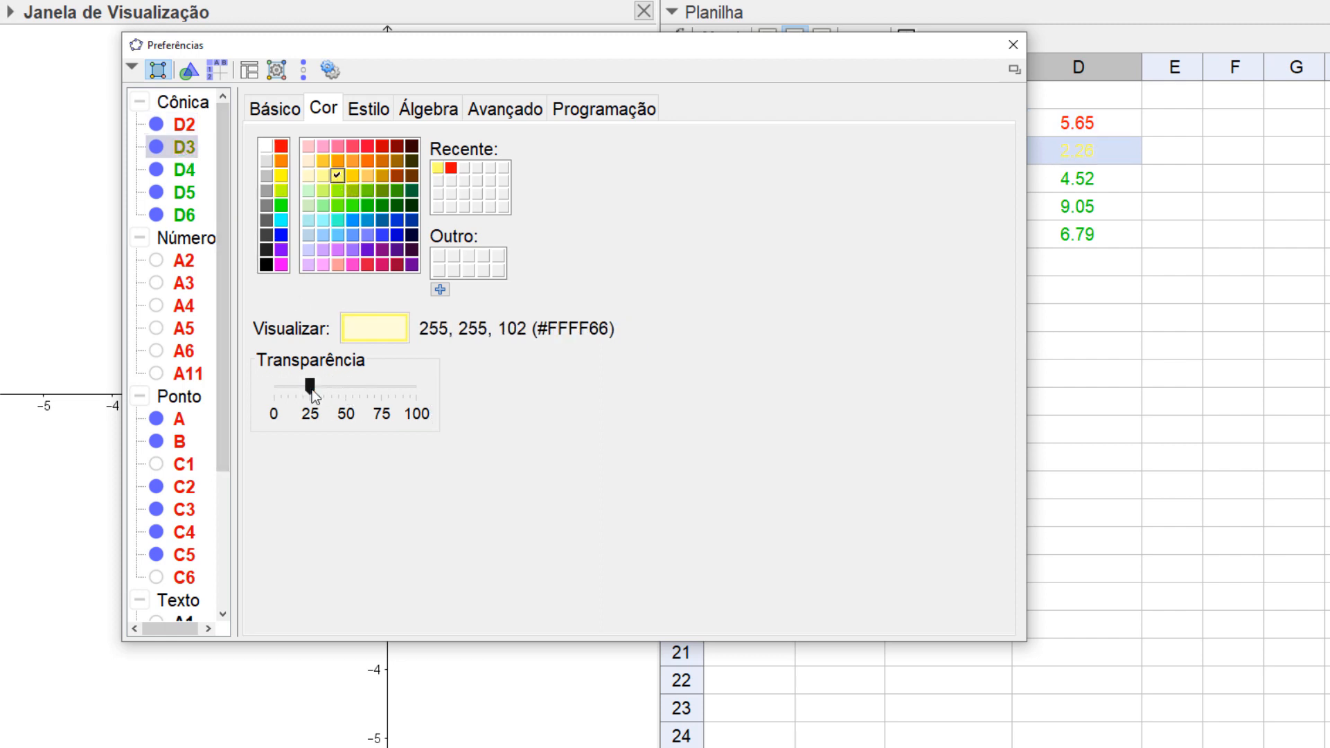
drag(312, 389, 345, 392)
click(187, 172)
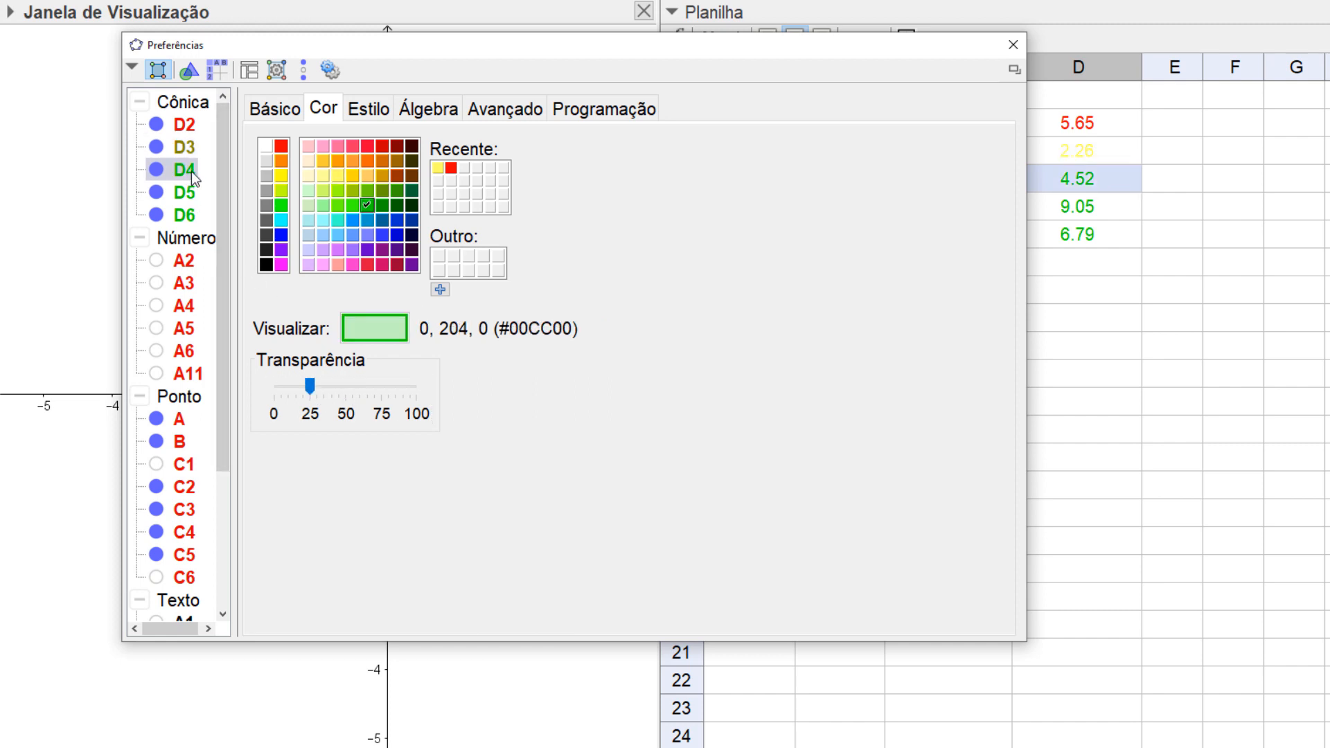
drag(314, 389, 345, 389)
Colour sector D5 light orange (#FFCC66) and set its transparency to about 50
click(183, 193)
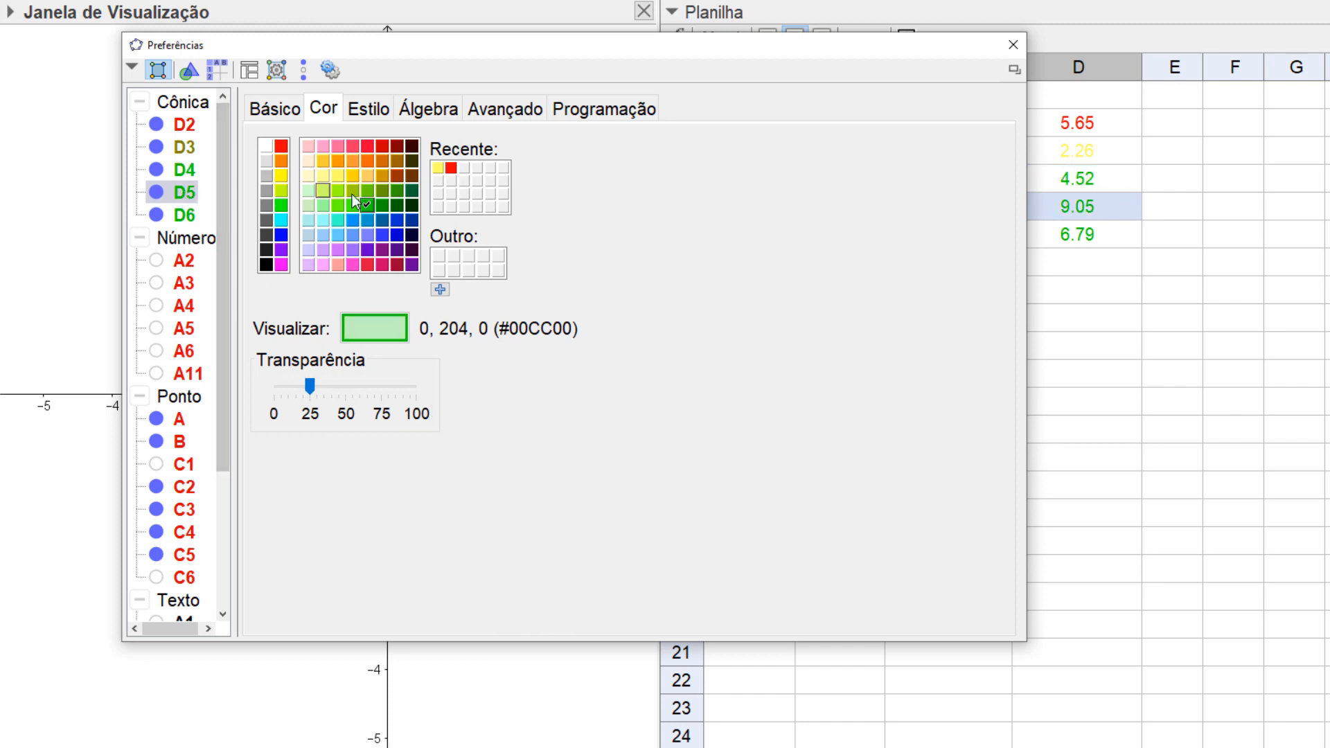
click(365, 176)
drag(313, 391, 350, 393)
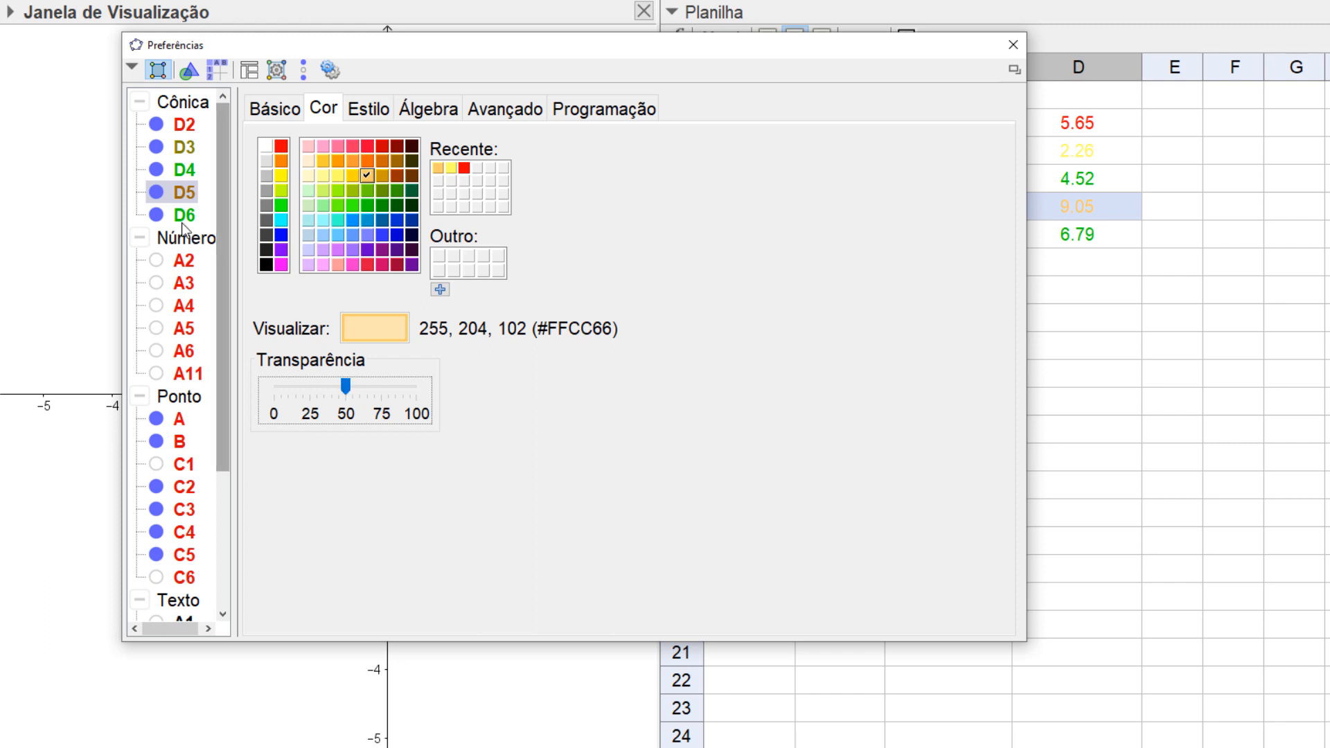
Colour sector D6 blue (#3333FF), set its transparency to about 50 and close the object properties
click(183, 214)
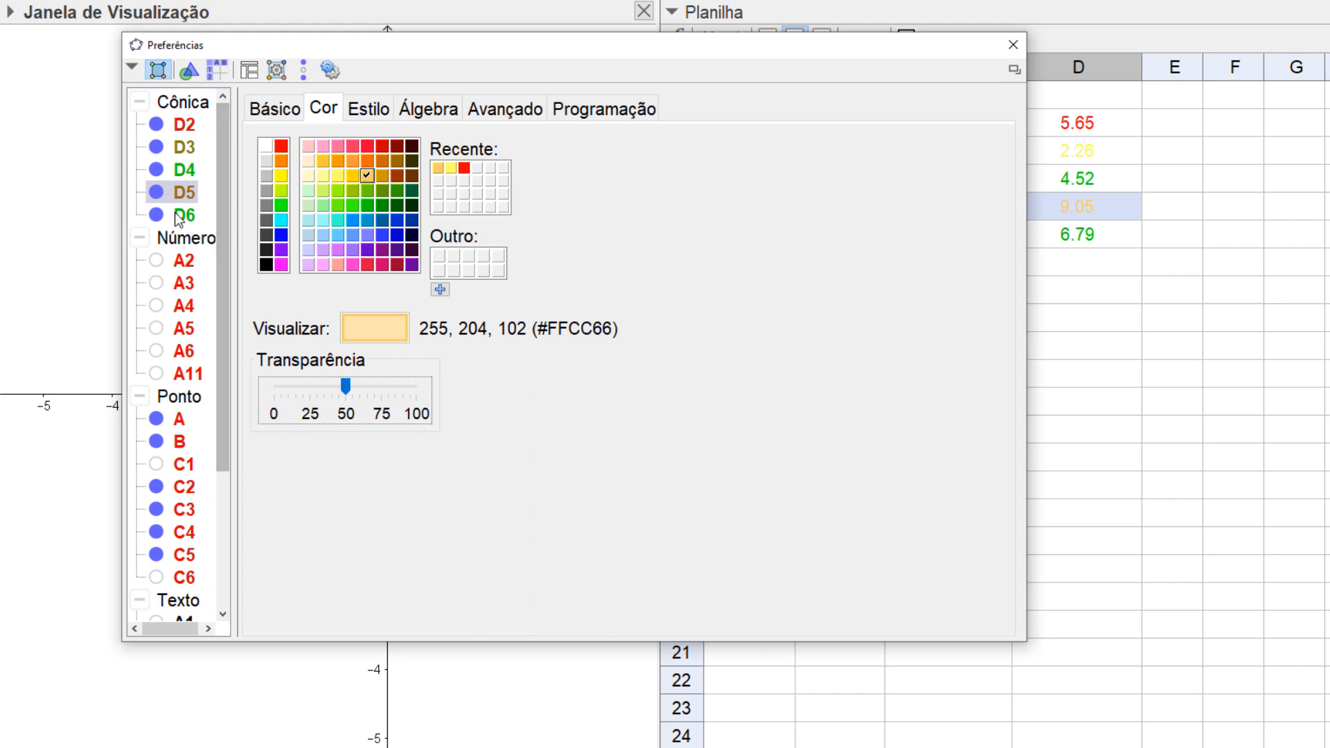
click(381, 248)
drag(308, 389, 350, 393)
click(382, 234)
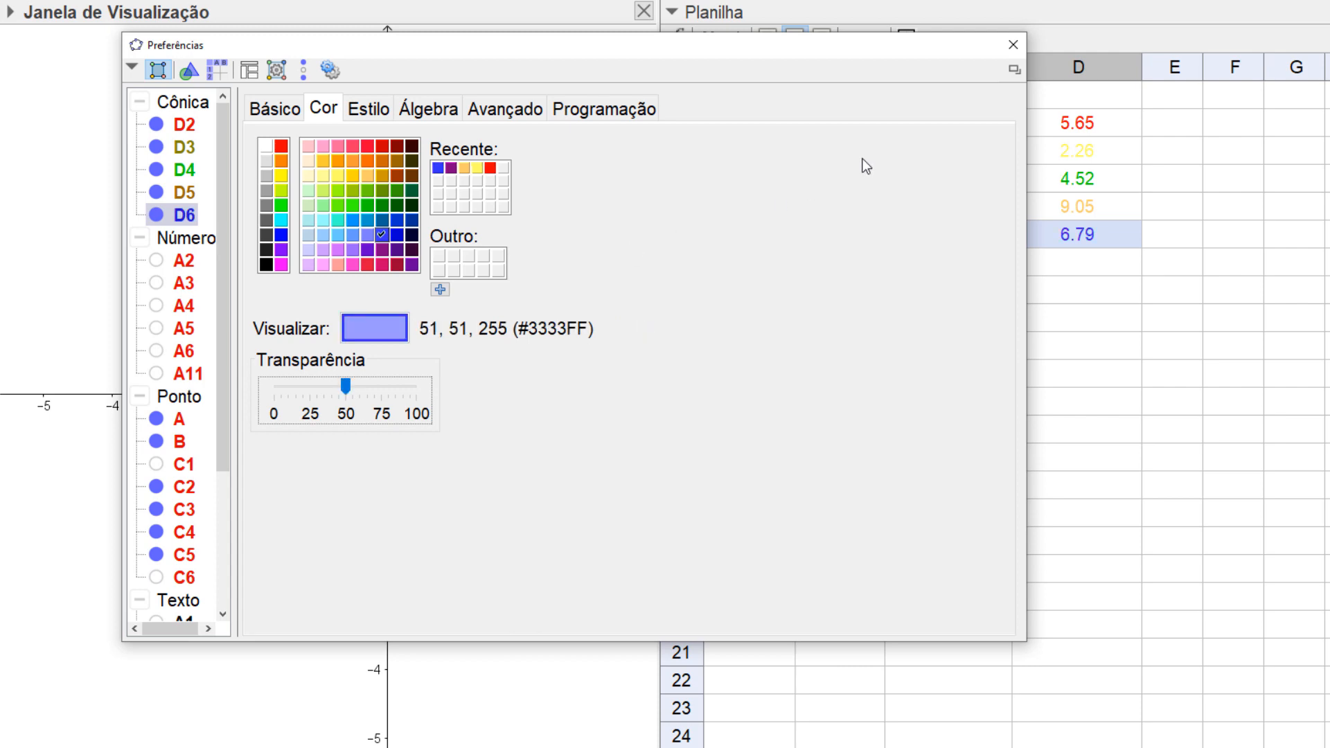
click(1013, 44)
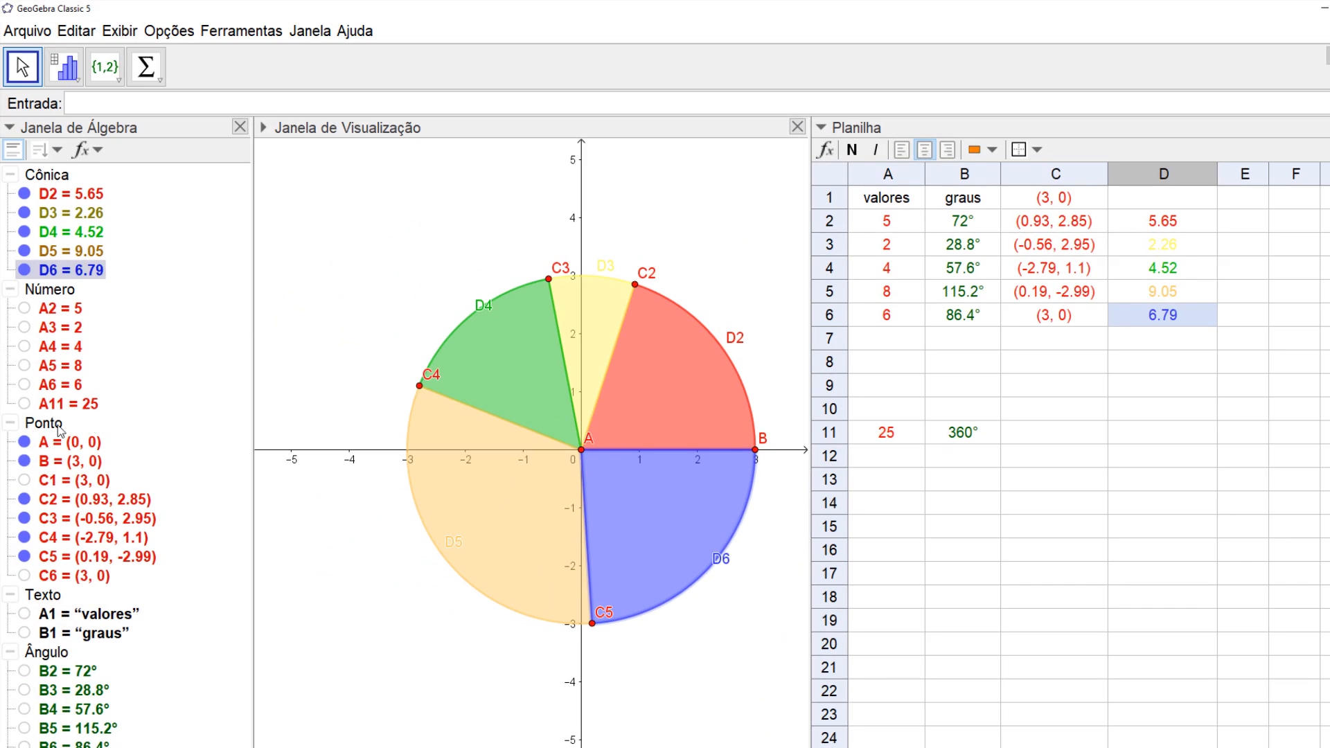
Hide all the points of the construction except point B
click(47, 426)
right_click(48, 430)
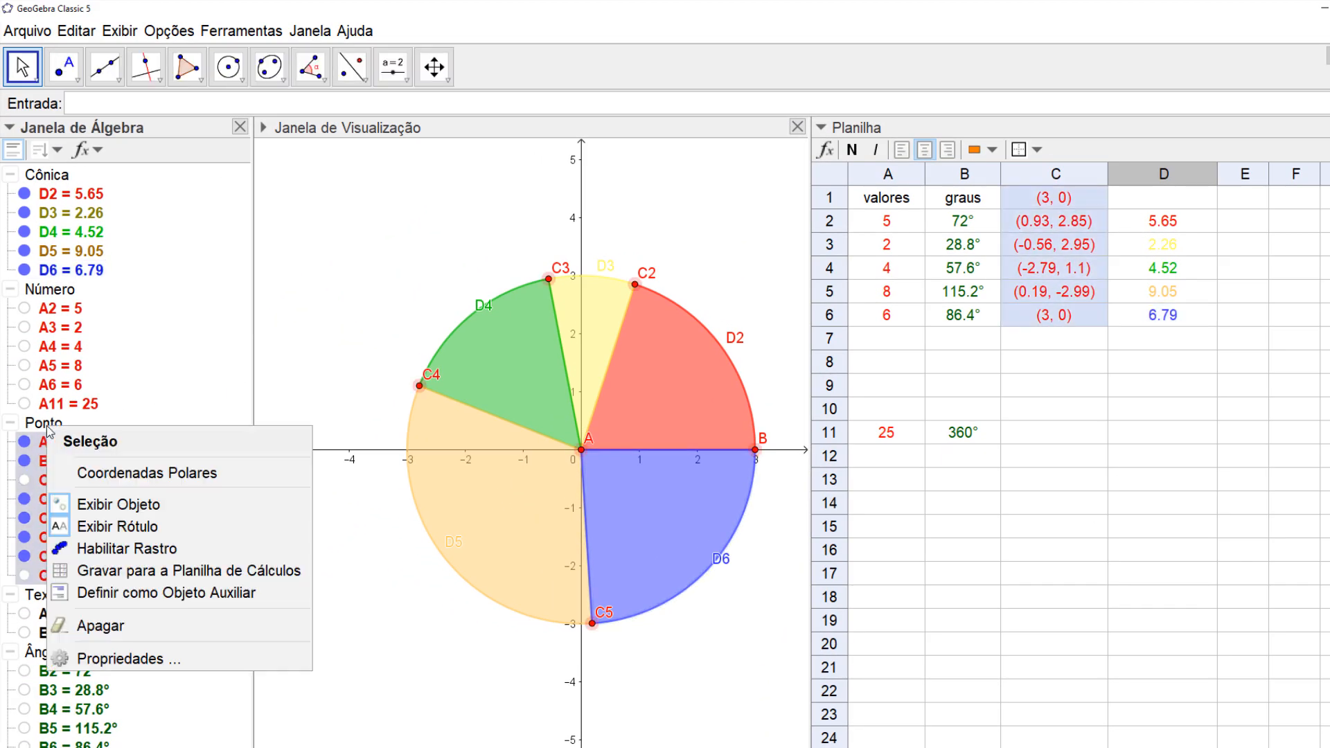
click(142, 509)
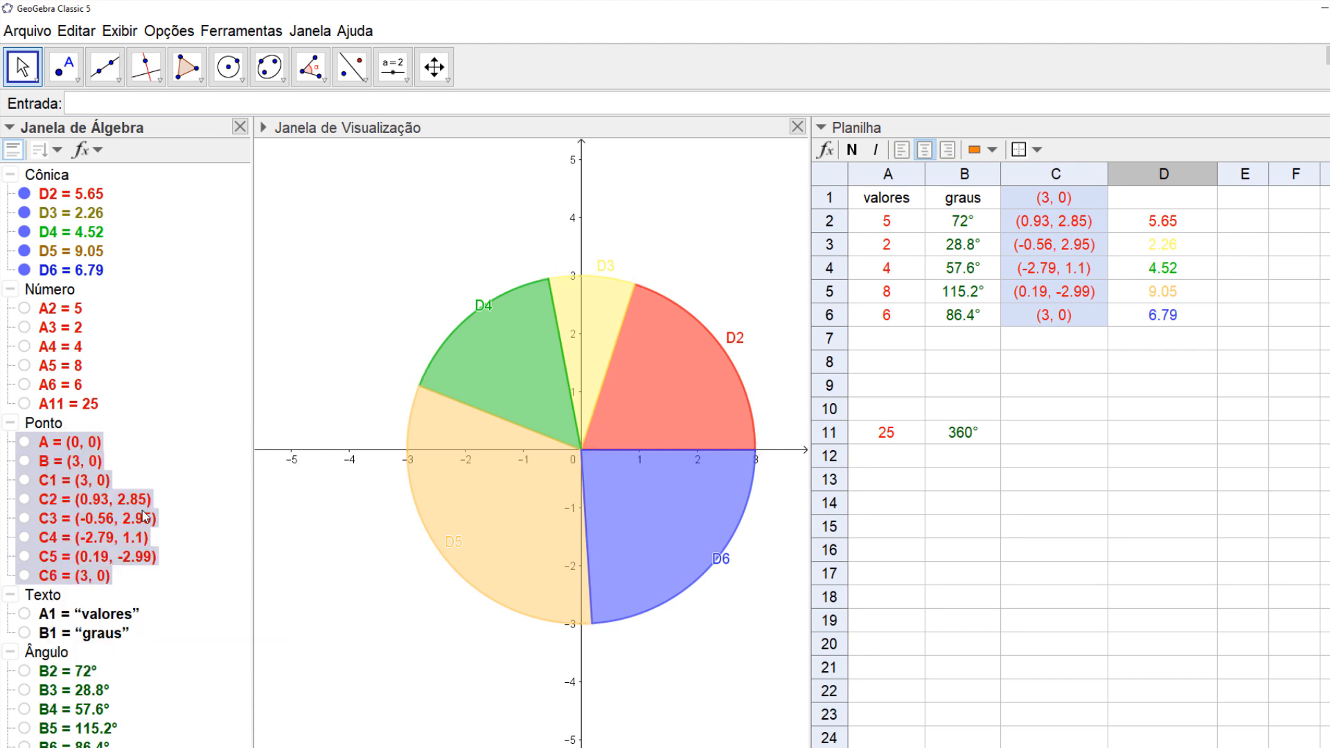
click(24, 463)
Hide the labels of all five circular sectors
click(47, 176)
right_click(47, 177)
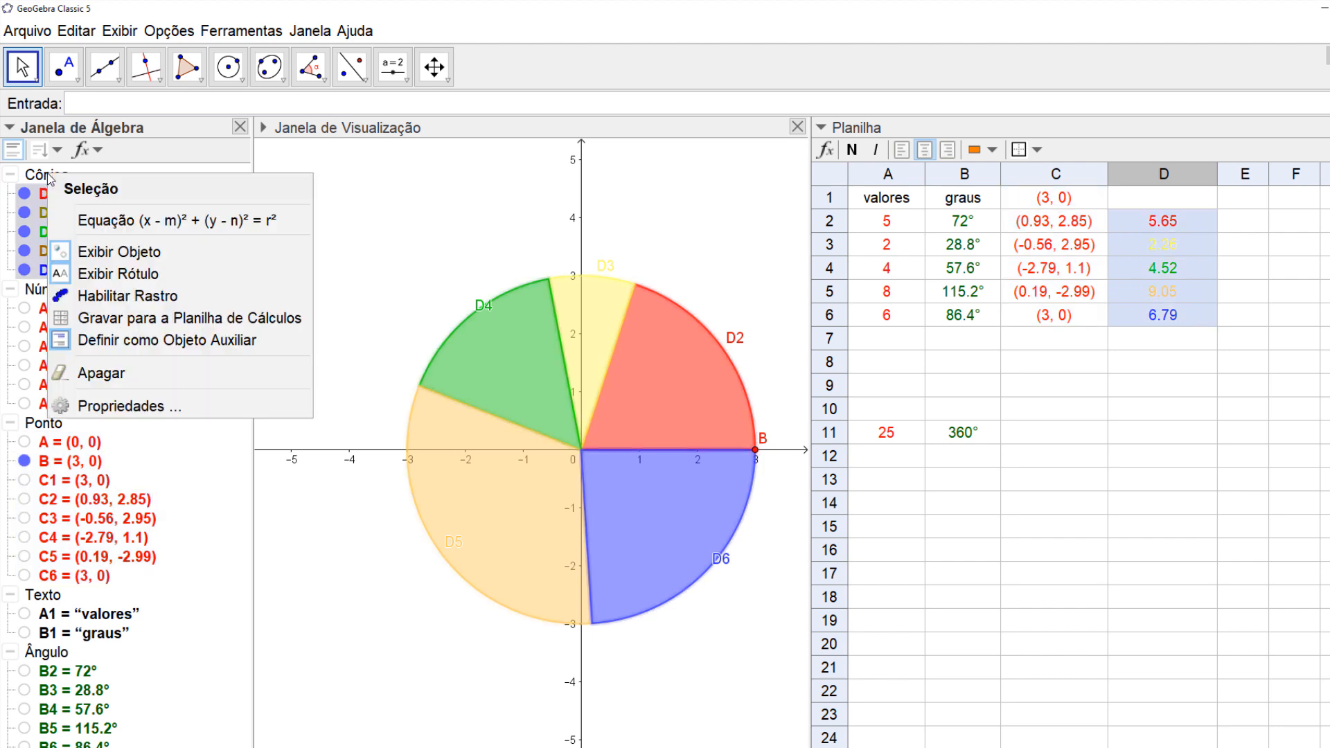
click(136, 274)
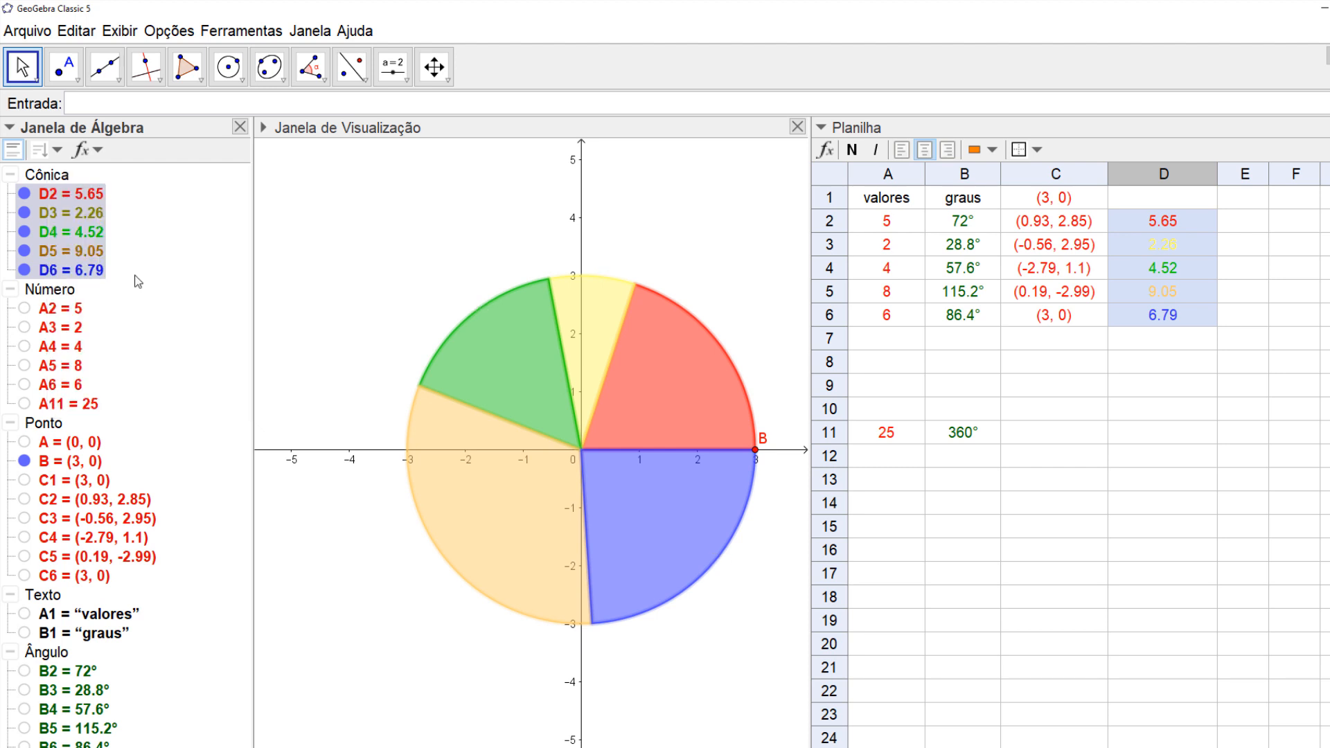
Hide the coordinate axes and widen the graphics view beside the spreadsheet
click(434, 66)
right_click(424, 182)
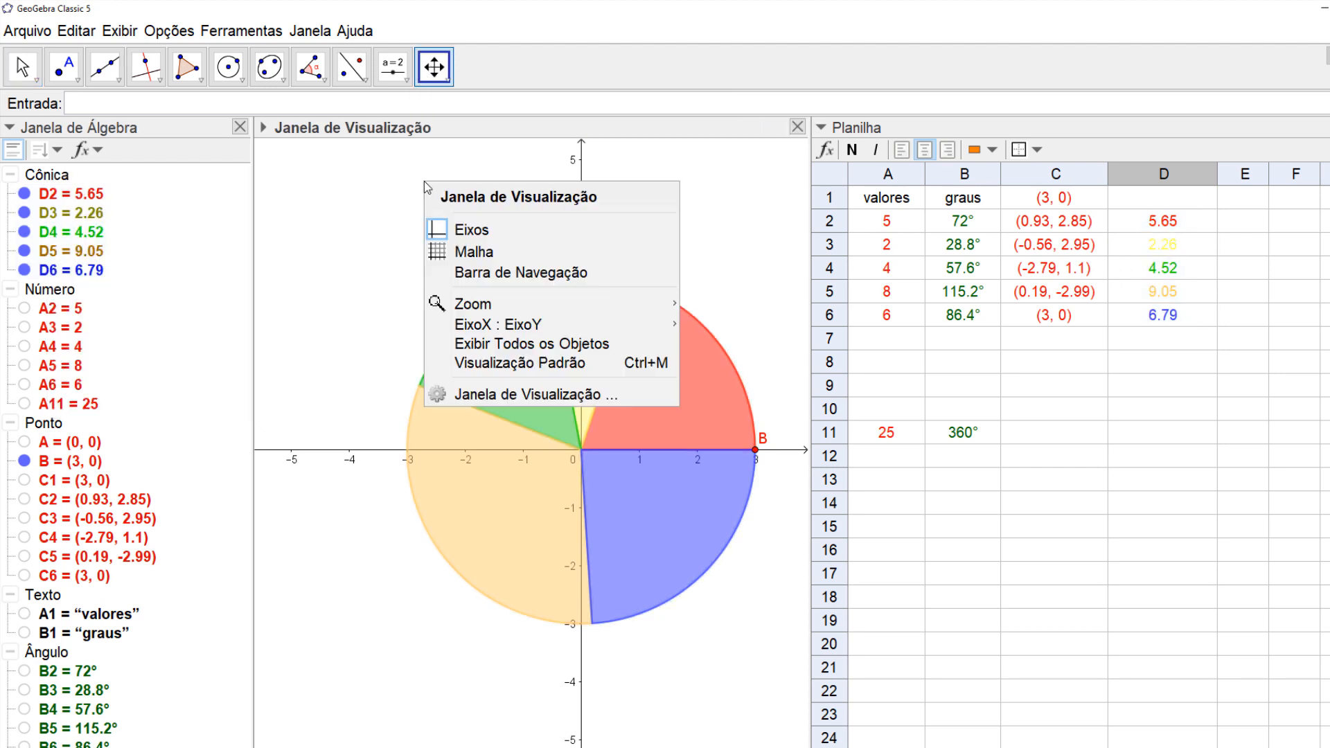
click(453, 227)
drag(520, 229, 511, 228)
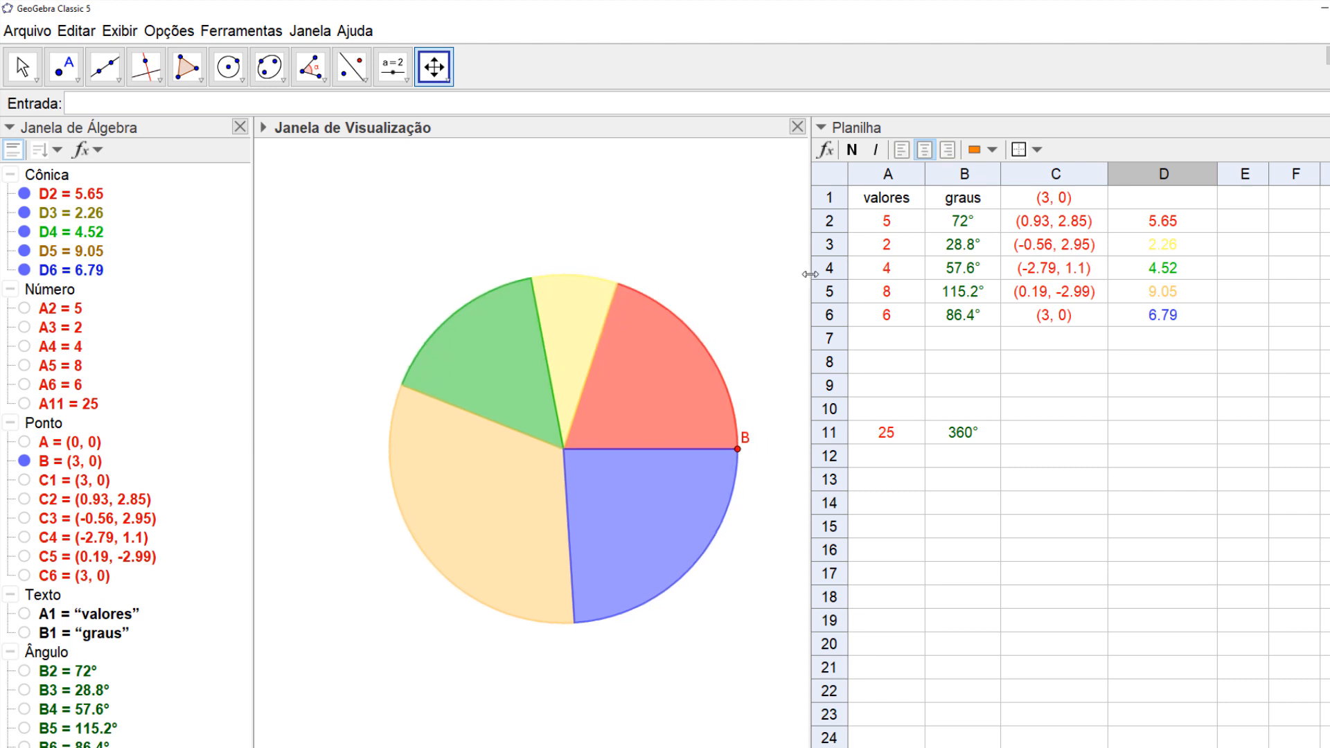
drag(809, 274, 932, 284)
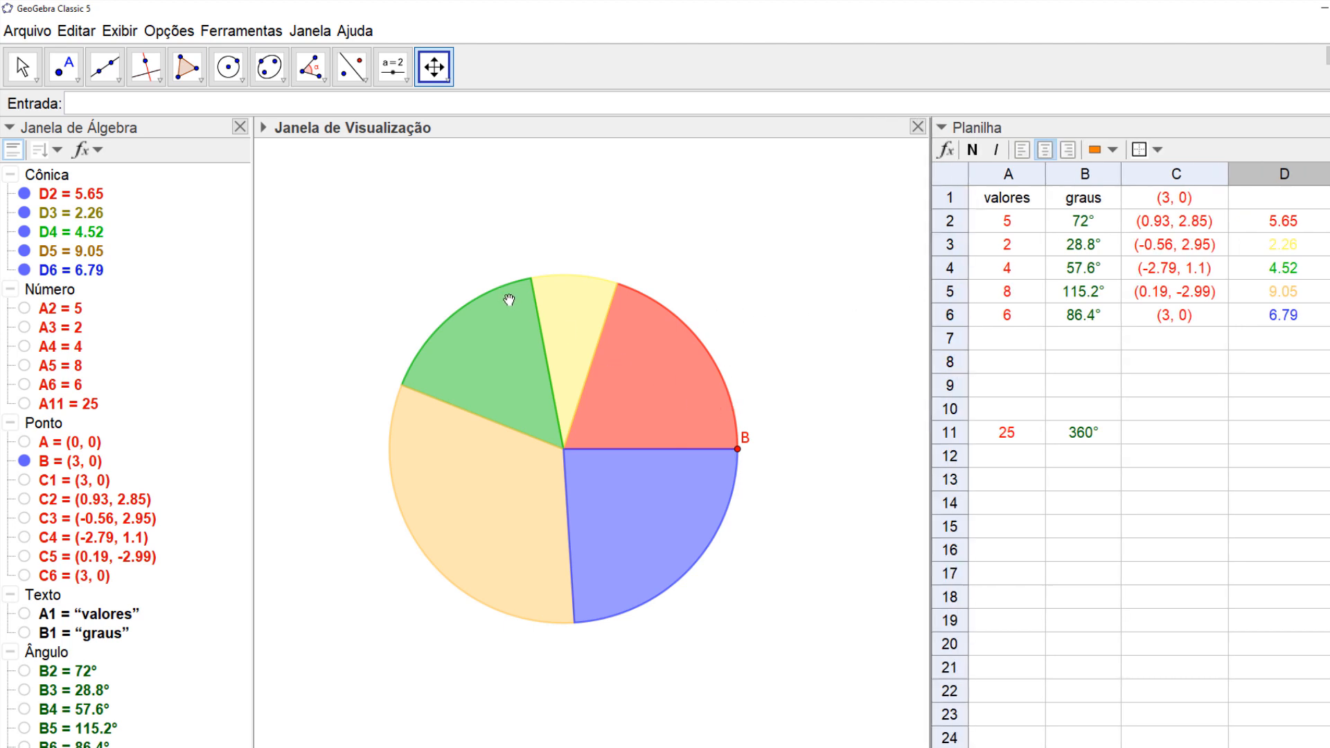
Enlarge the pie chart by moving point B outward to about (3.71, -0.02), and hide point B
key(Escape)
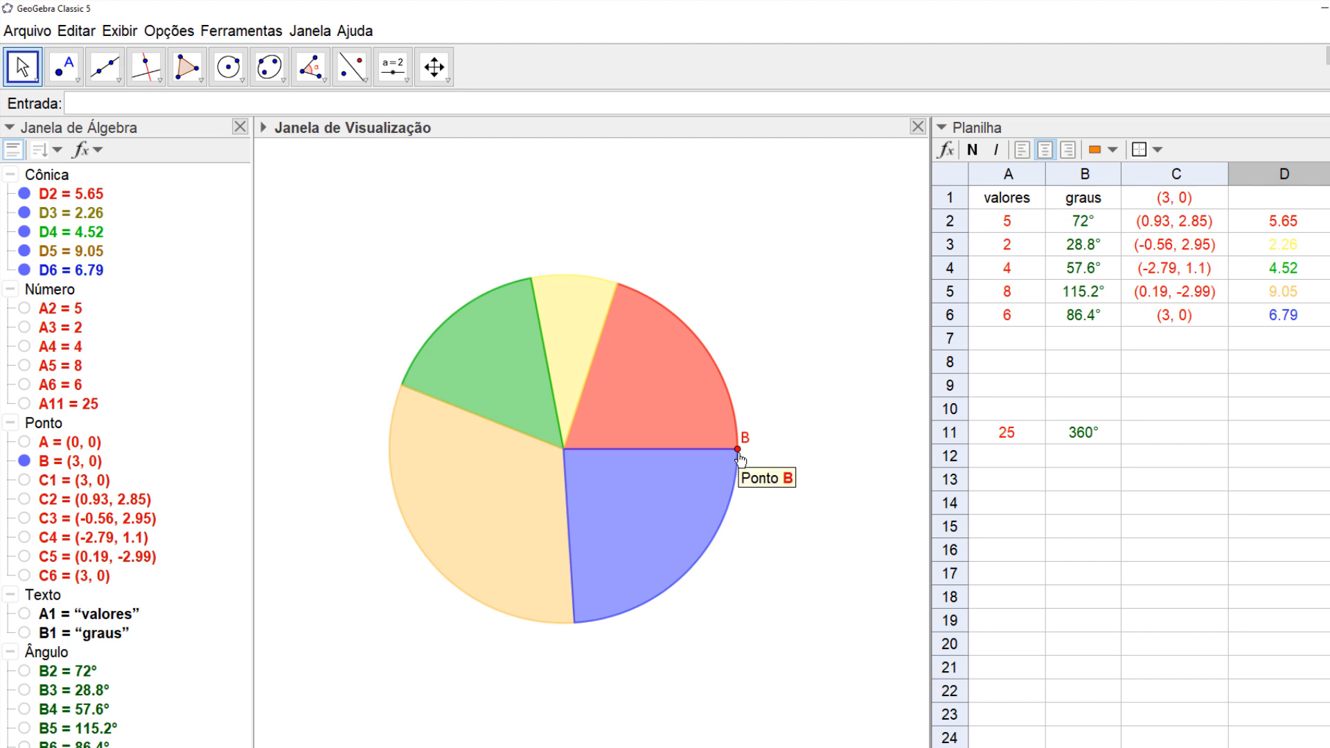
drag(739, 452, 779, 450)
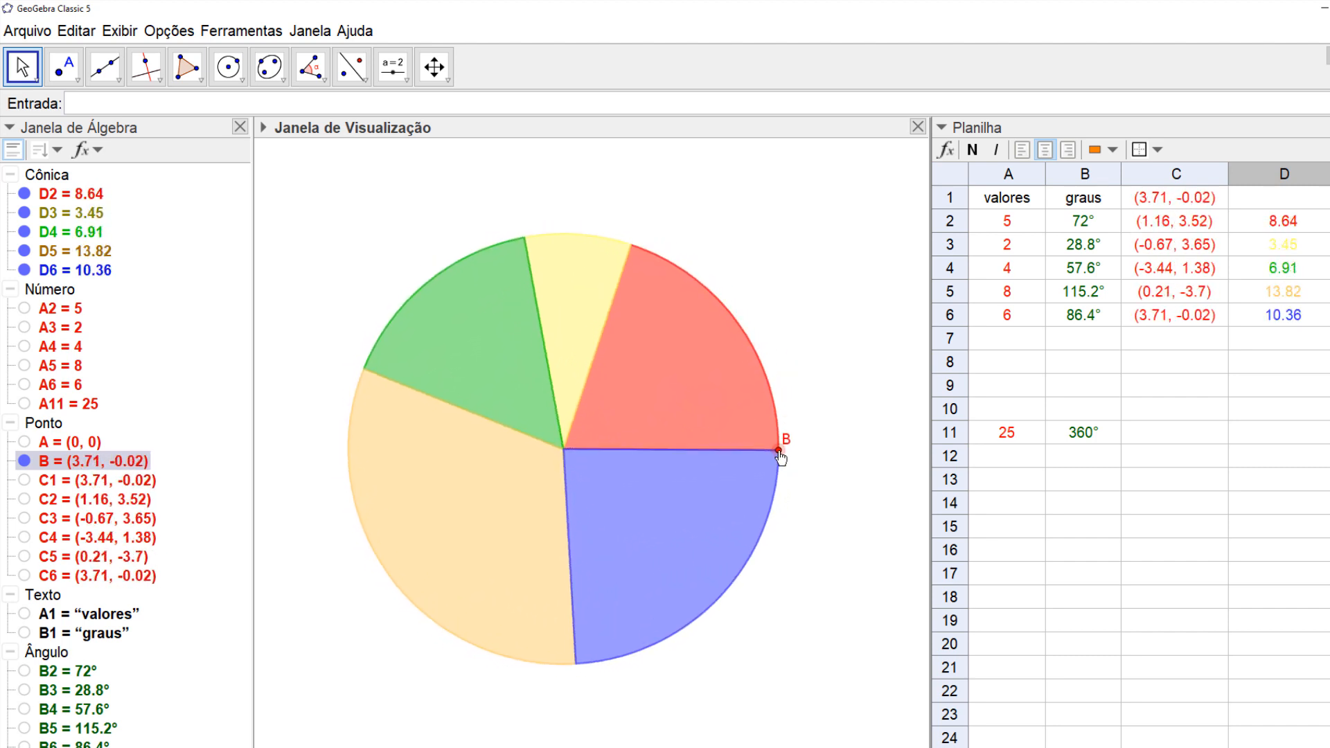
click(24, 462)
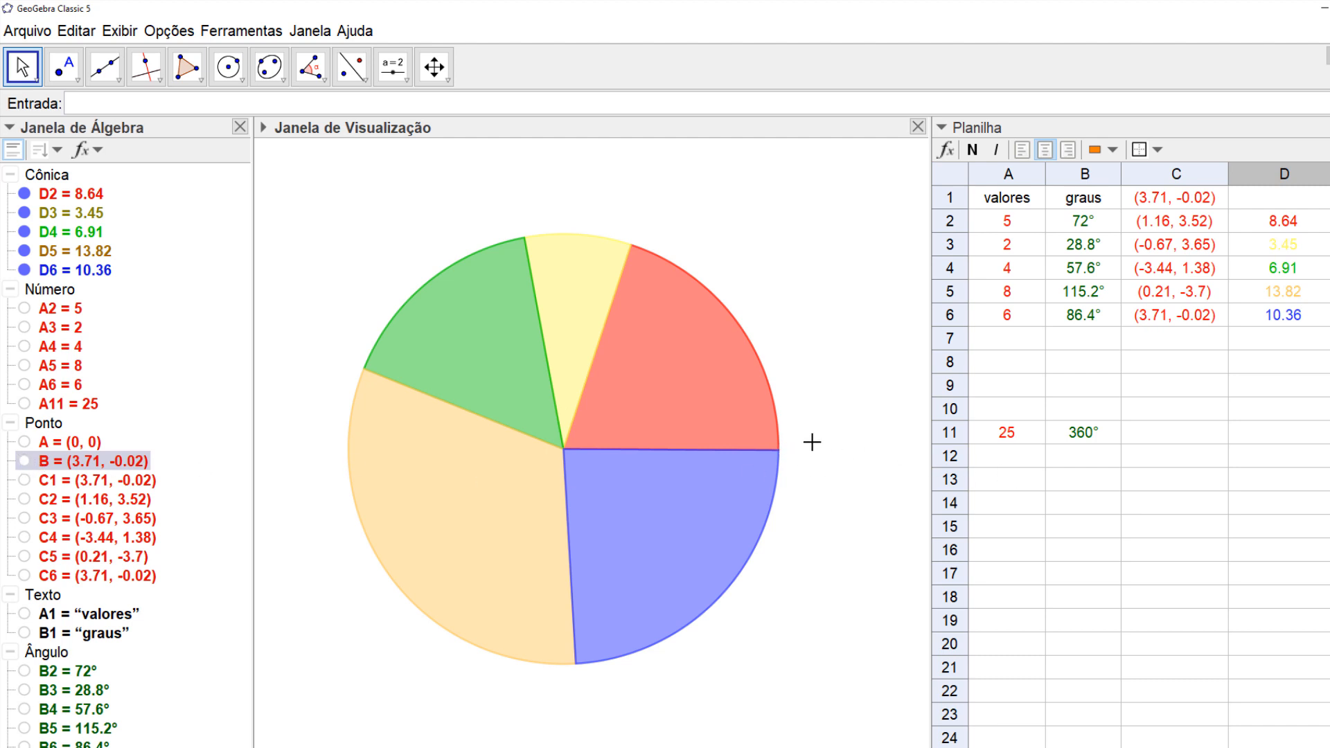
Give red sector D2 the caption "Legenda do setor", show it as its label and place it just outside the sector
right_click(673, 342)
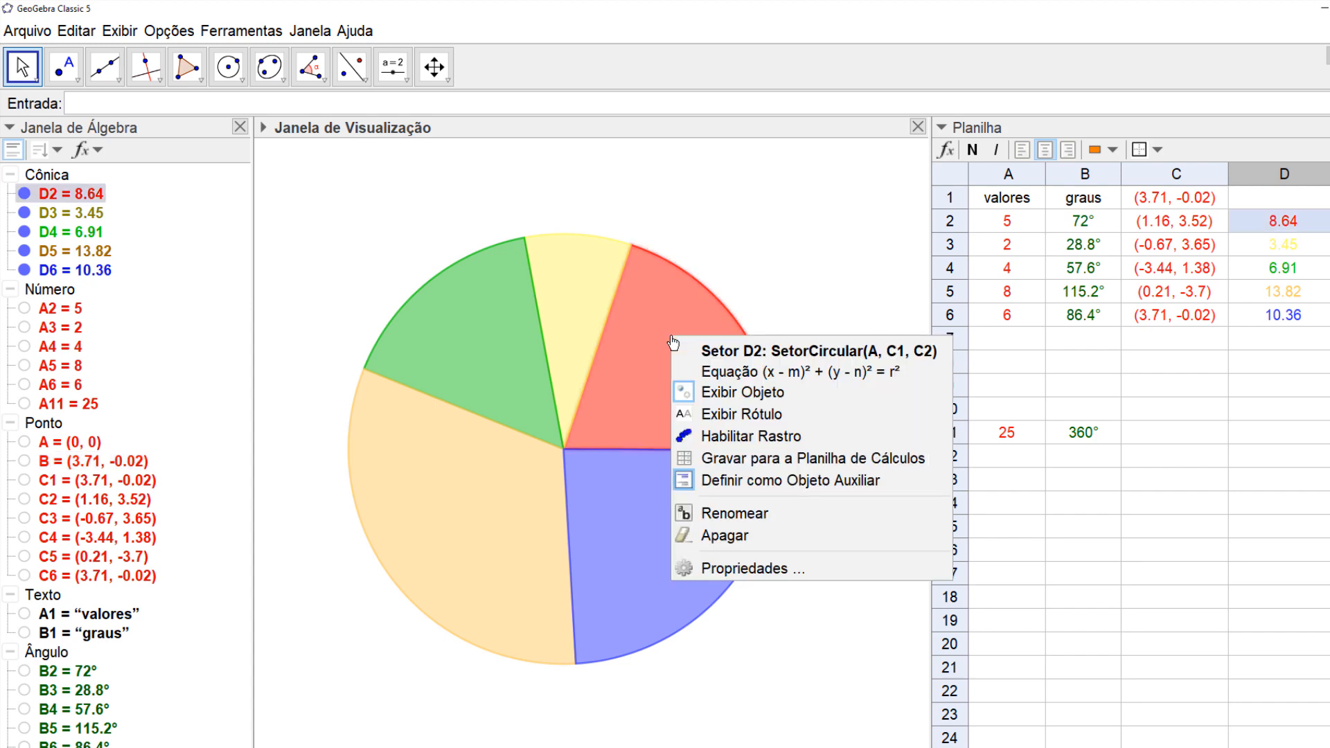
click(742, 574)
click(330, 250)
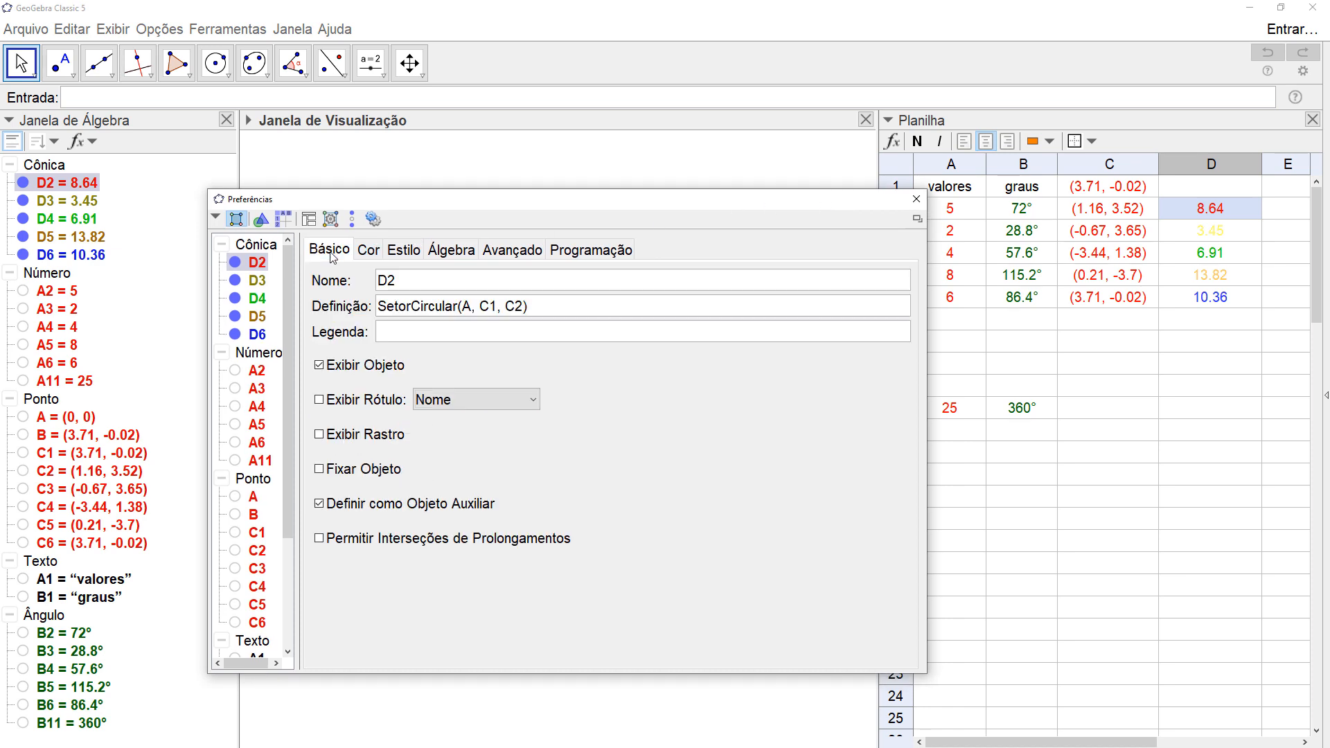
click(500, 337)
text(Legenda do setor)
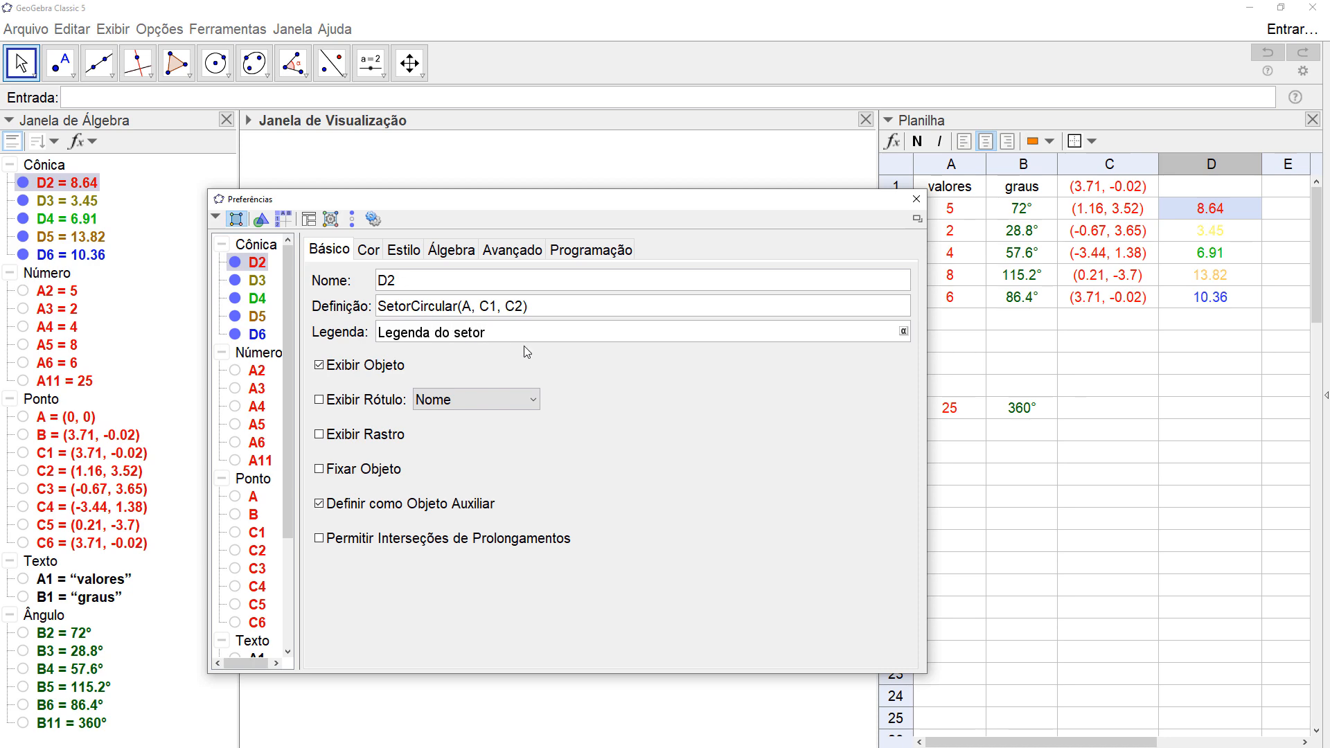
click(916, 199)
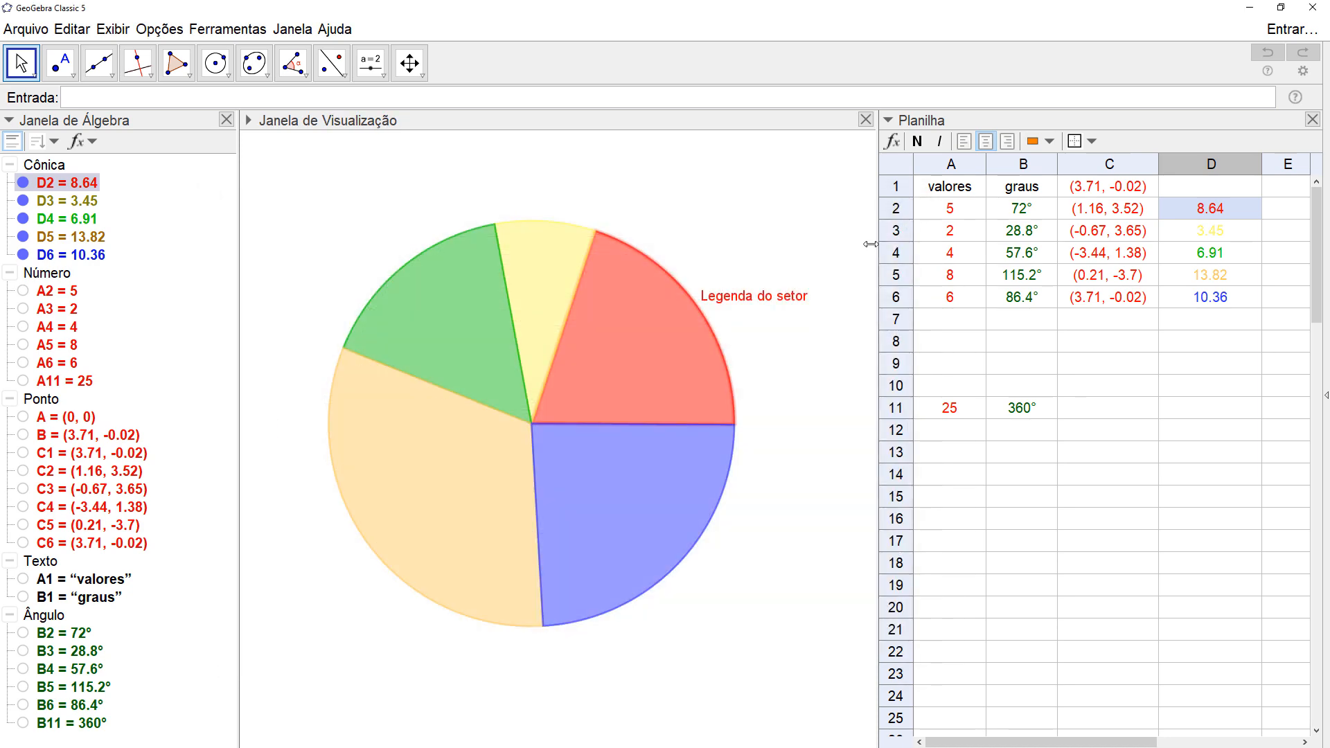
drag(779, 304, 781, 301)
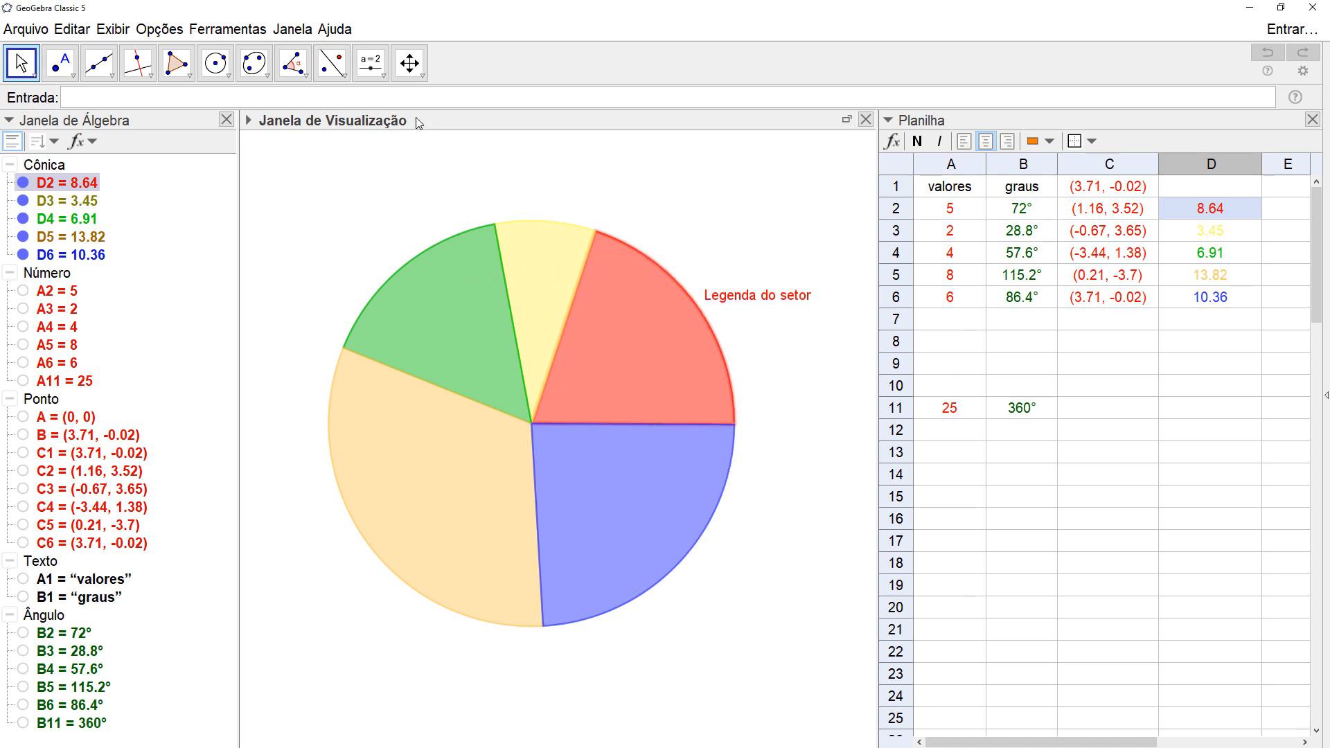
Add the text "Título do Gráfico" and centre it above the pie chart
click(383, 76)
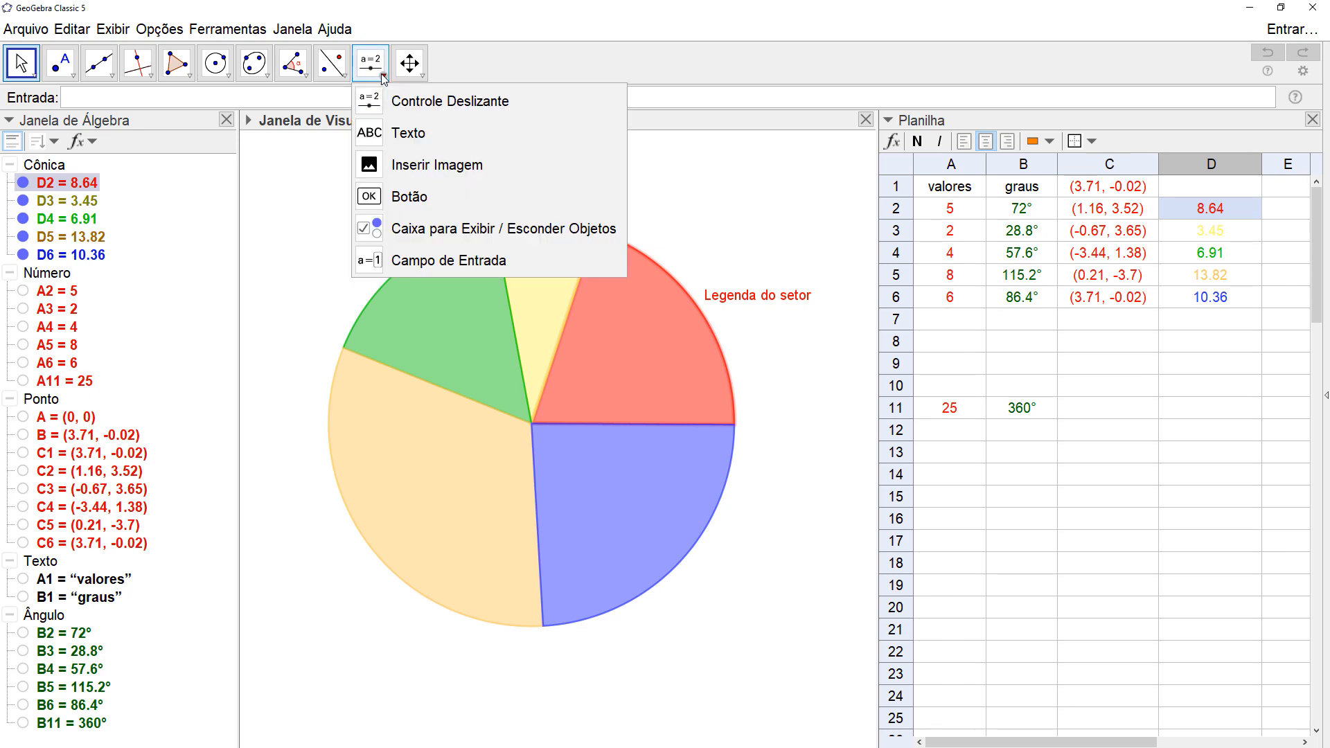
click(391, 139)
click(424, 175)
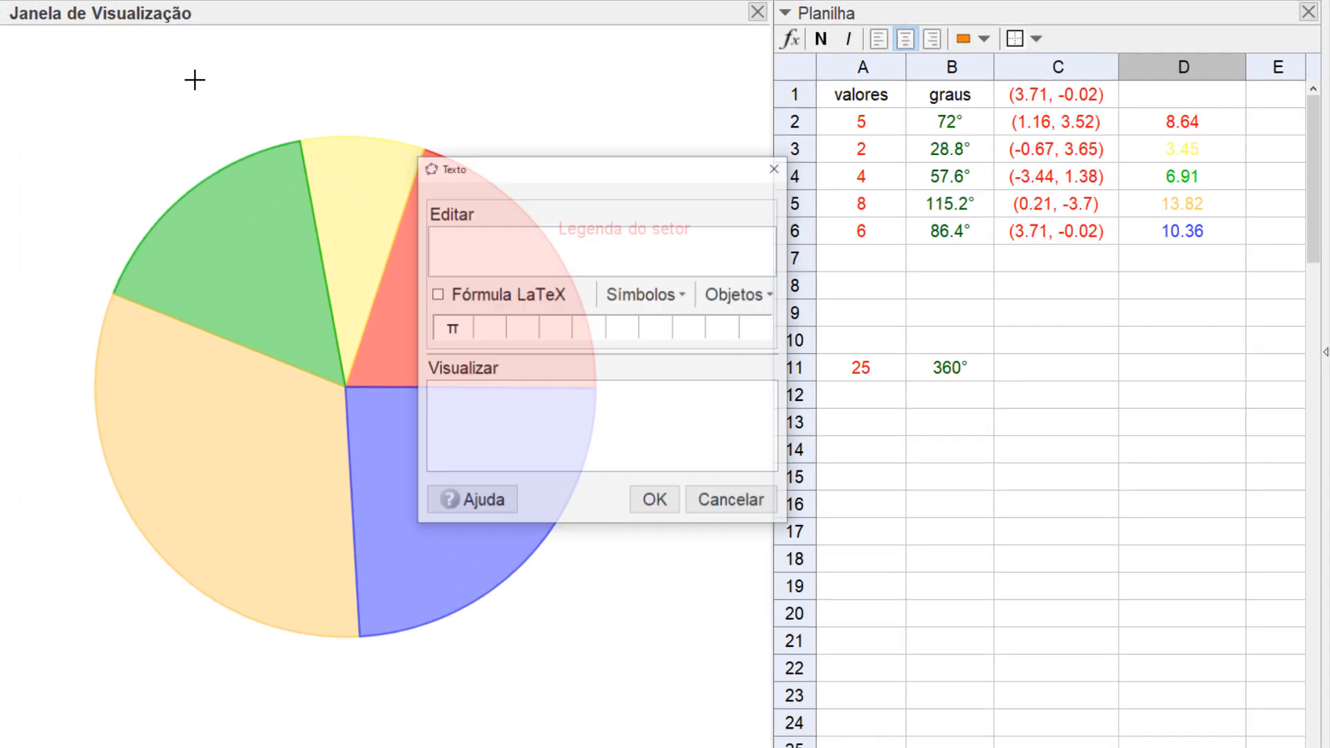
text(Títu)
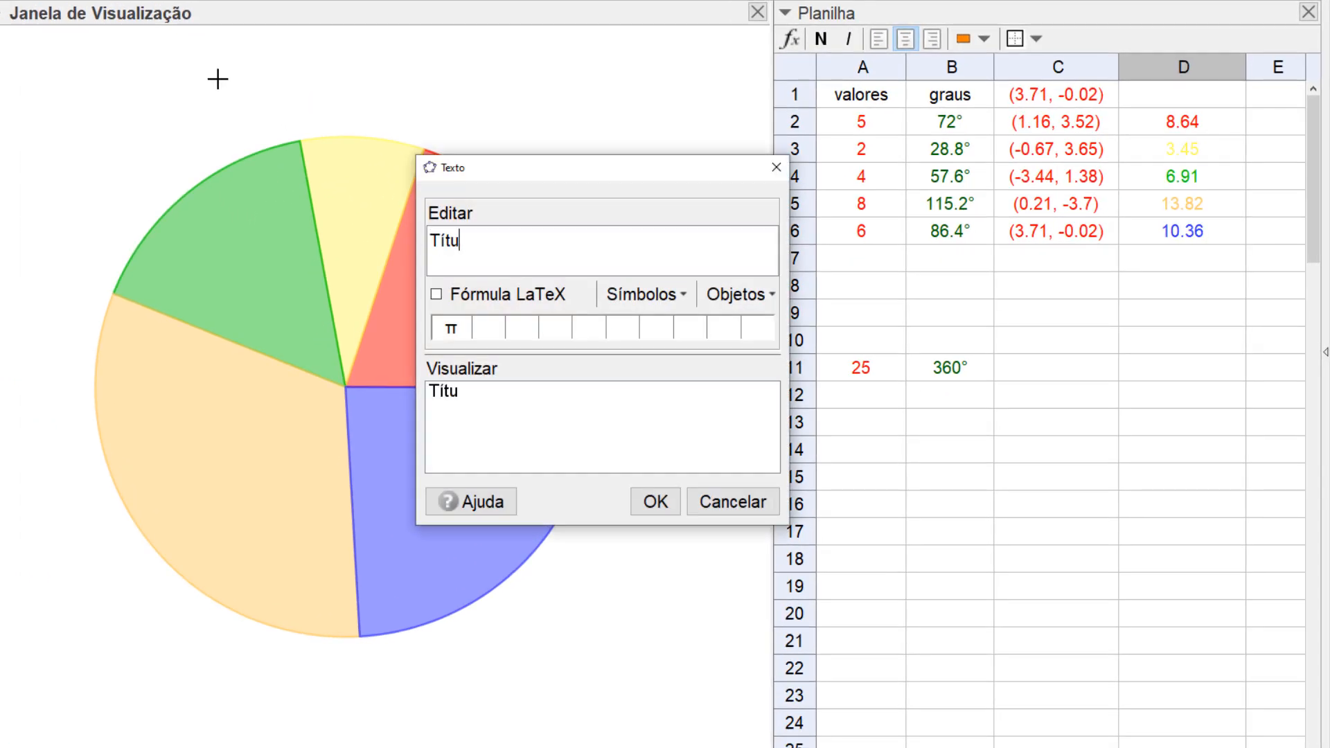
text(lo do Gráfico)
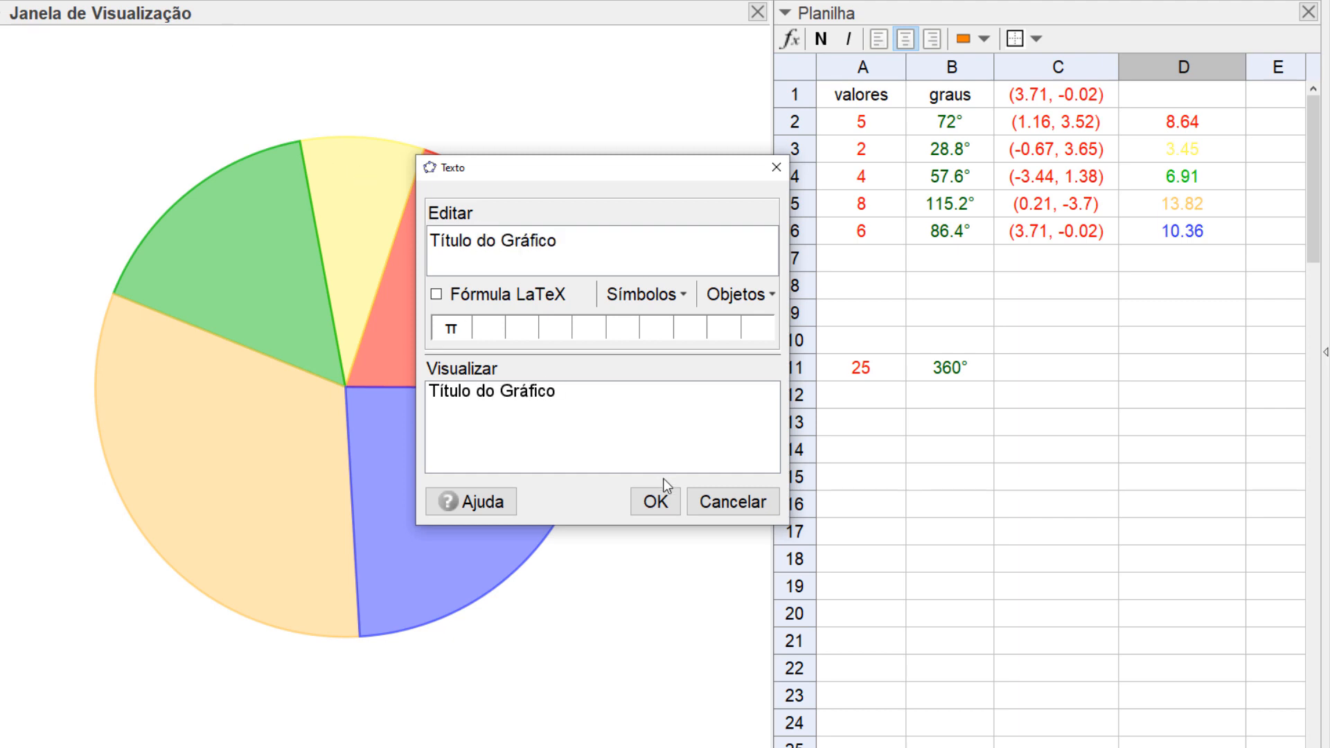
click(655, 501)
drag(288, 80, 399, 83)
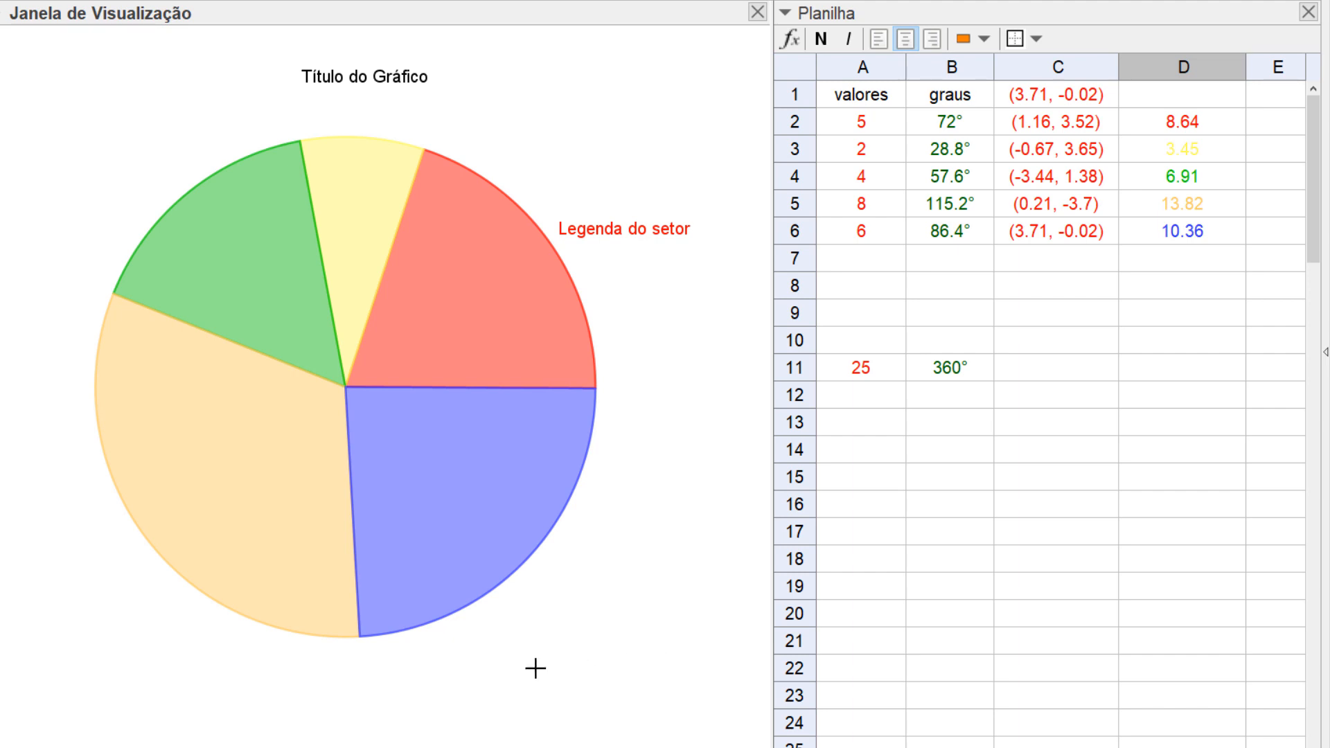
Add the source text "Fonte: IBGE" and place it below the pie chart
click(441, 665)
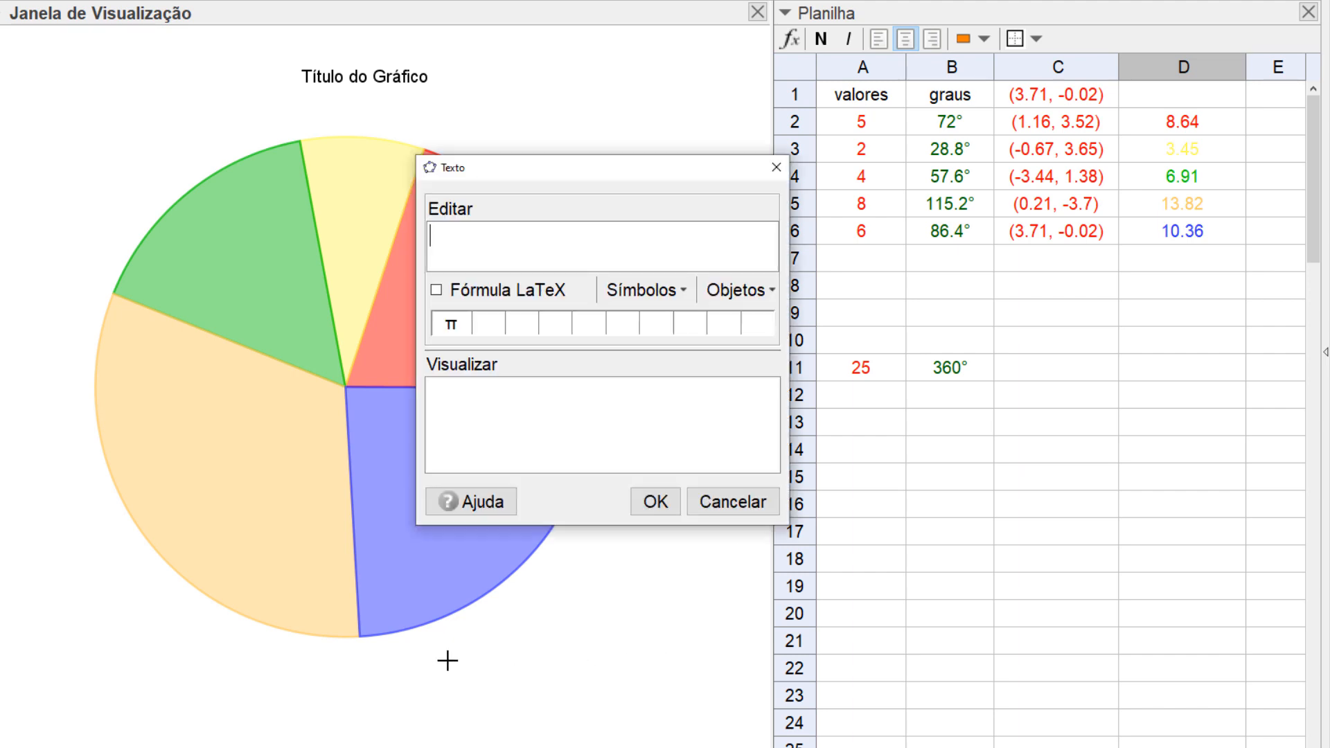
text(Fonte: I)
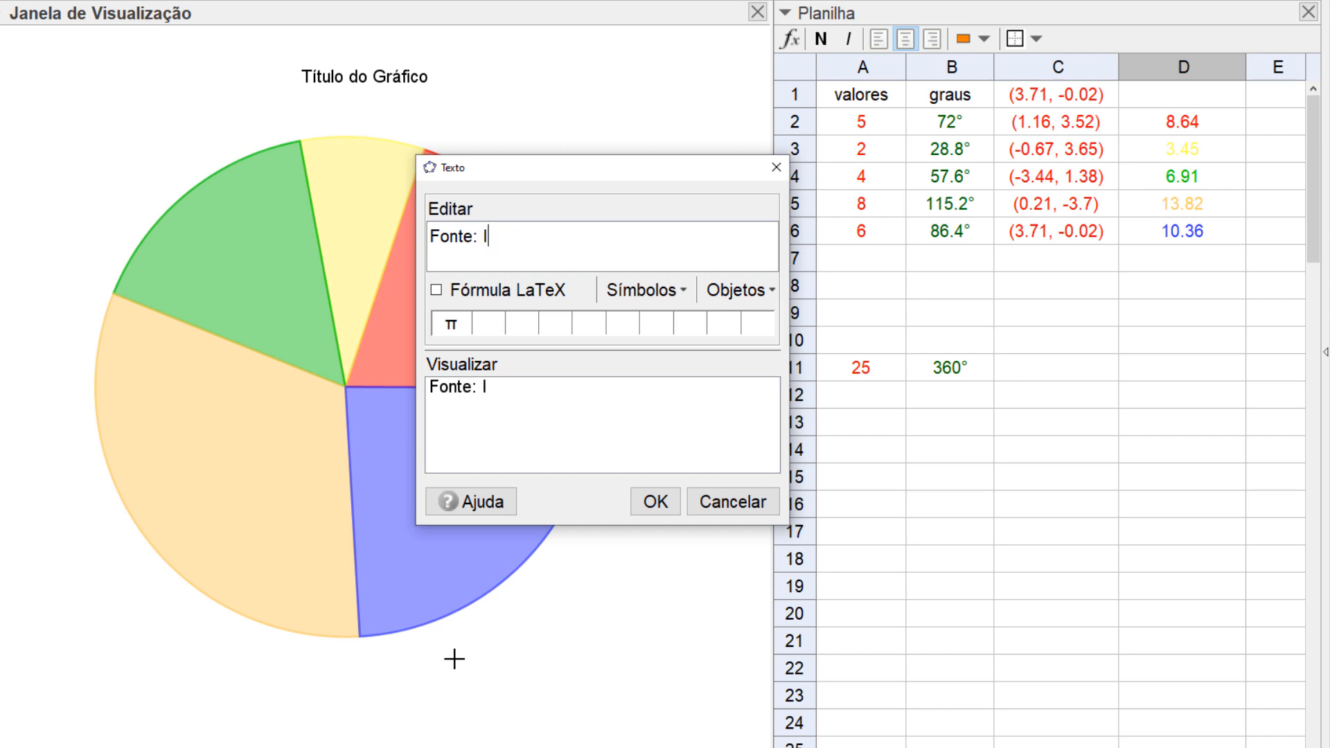
text(BD)
key(BackSpace)
text(GE)
click(654, 500)
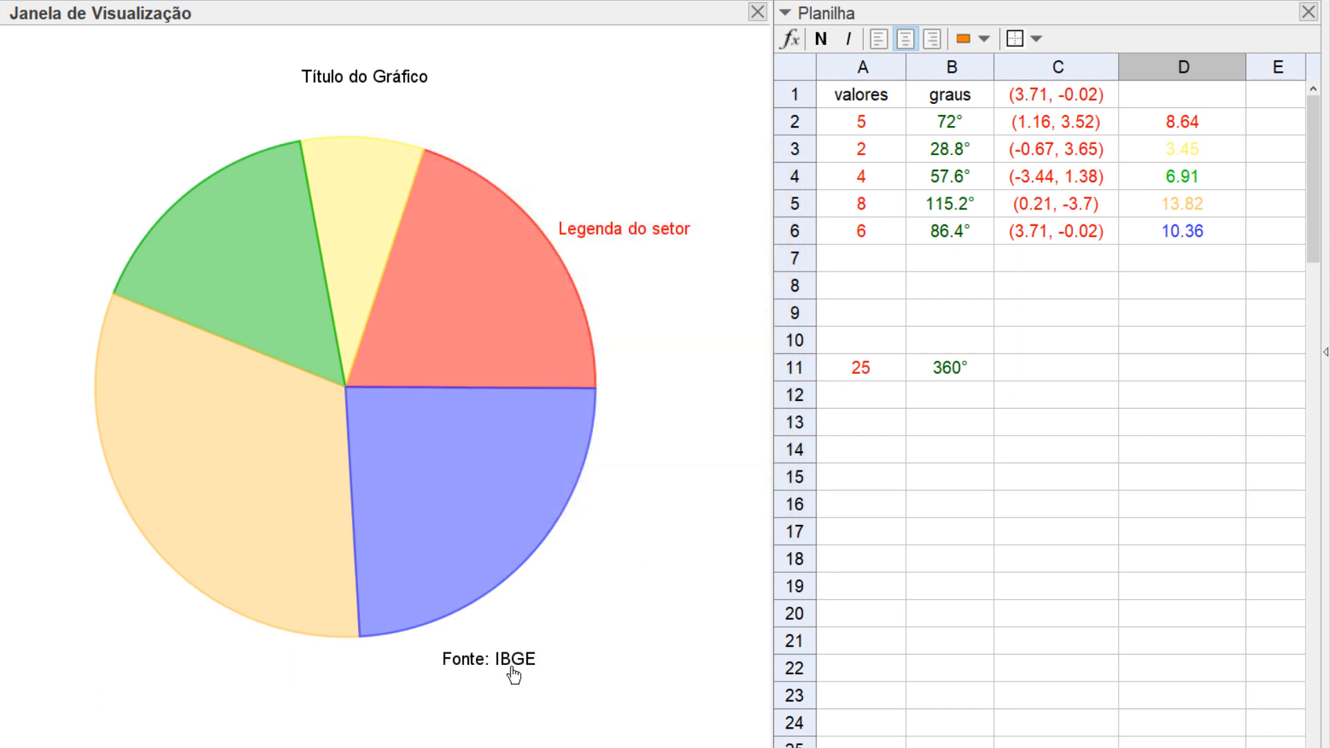
drag(513, 675, 509, 688)
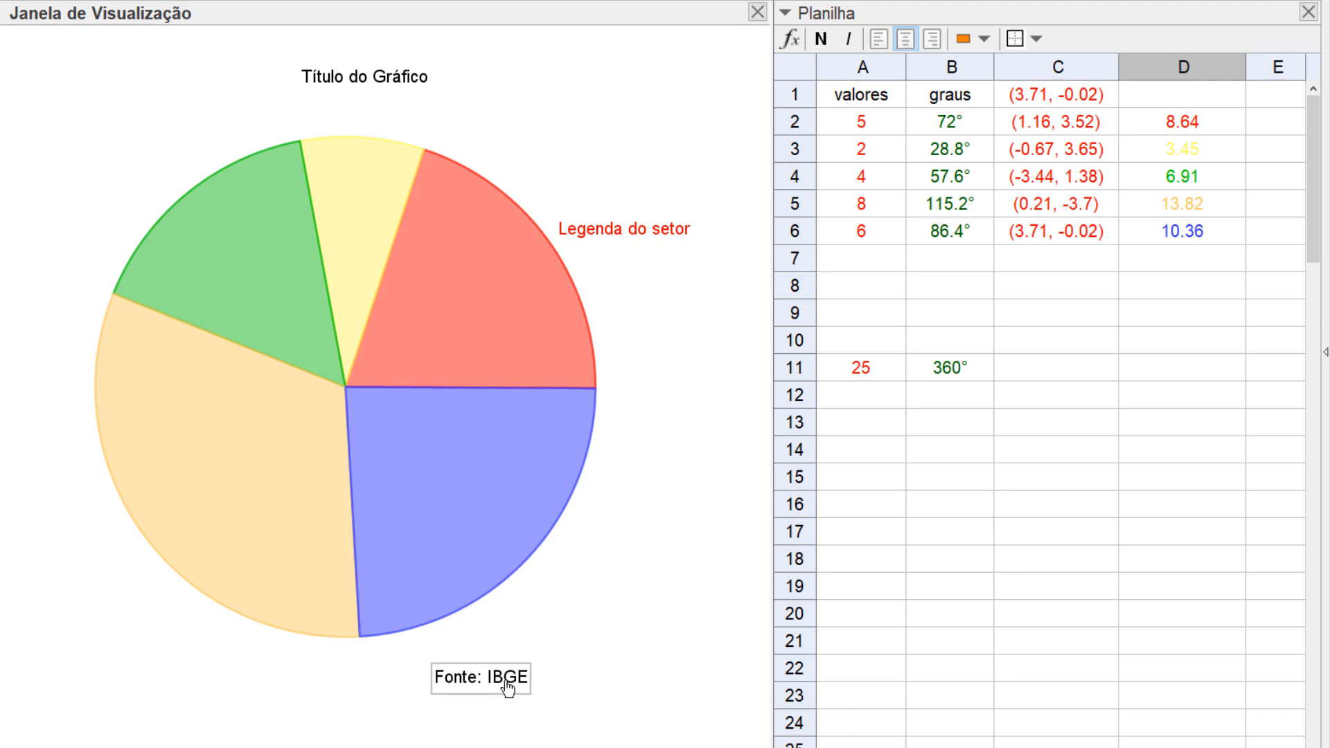
click(699, 492)
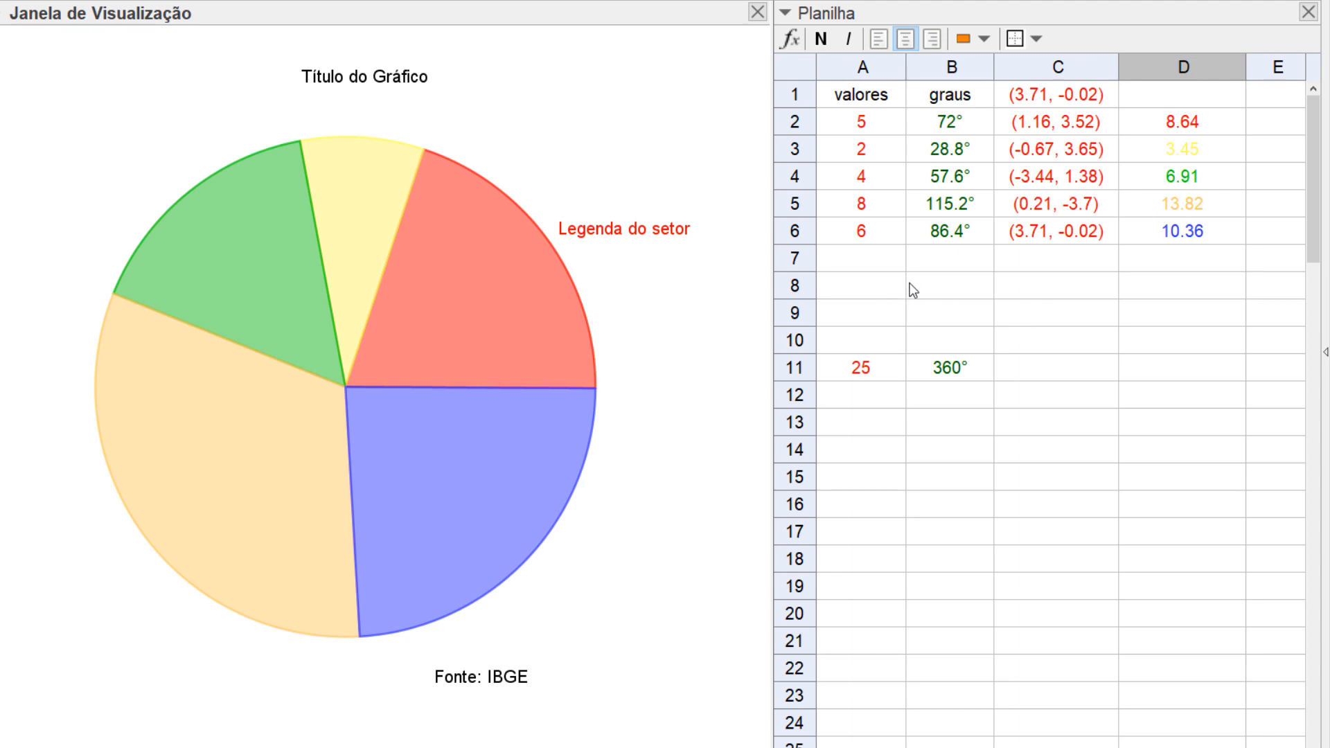
Enter 3 as a sixth data value in cell A7
click(873, 269)
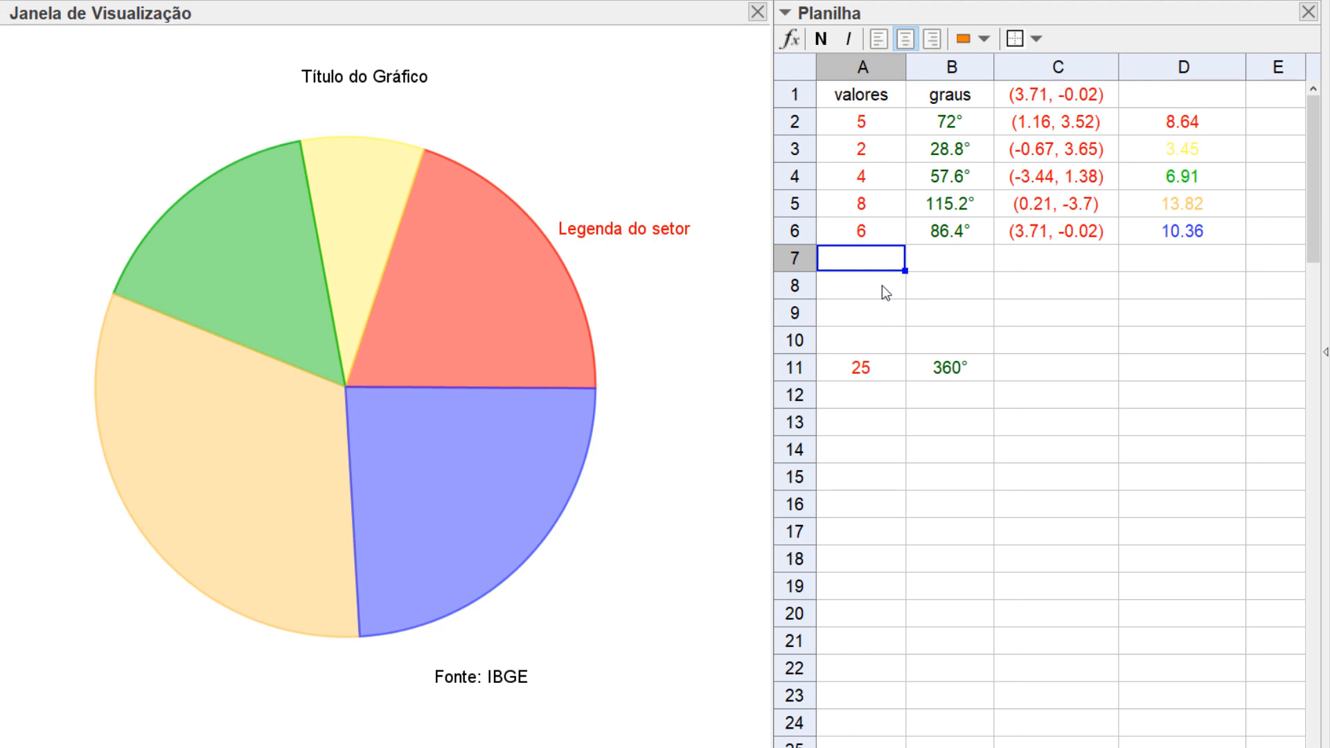
text(3)
key(Up)
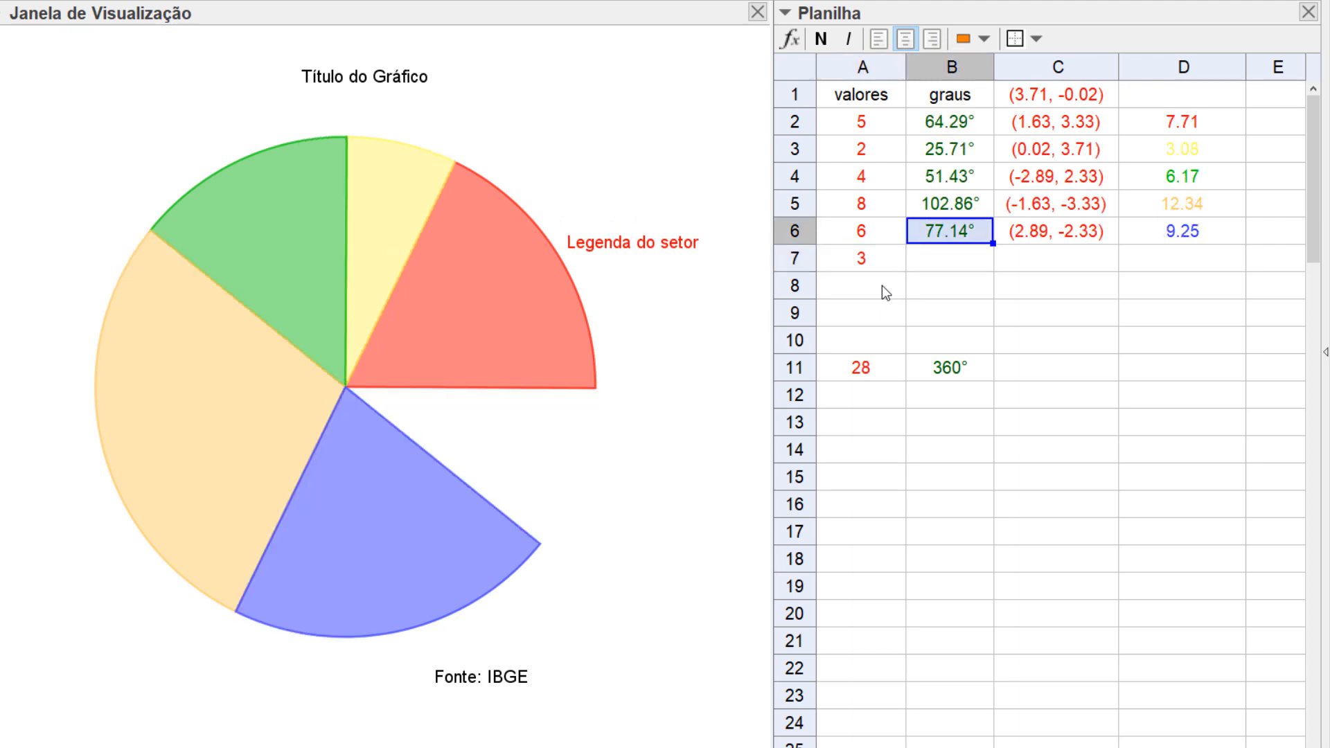
Extend the angle, point and sector formulas in B6:D6 down to row 7 for the sixth value
key(shift+Right)
key(shift+Right)
click(954, 256)
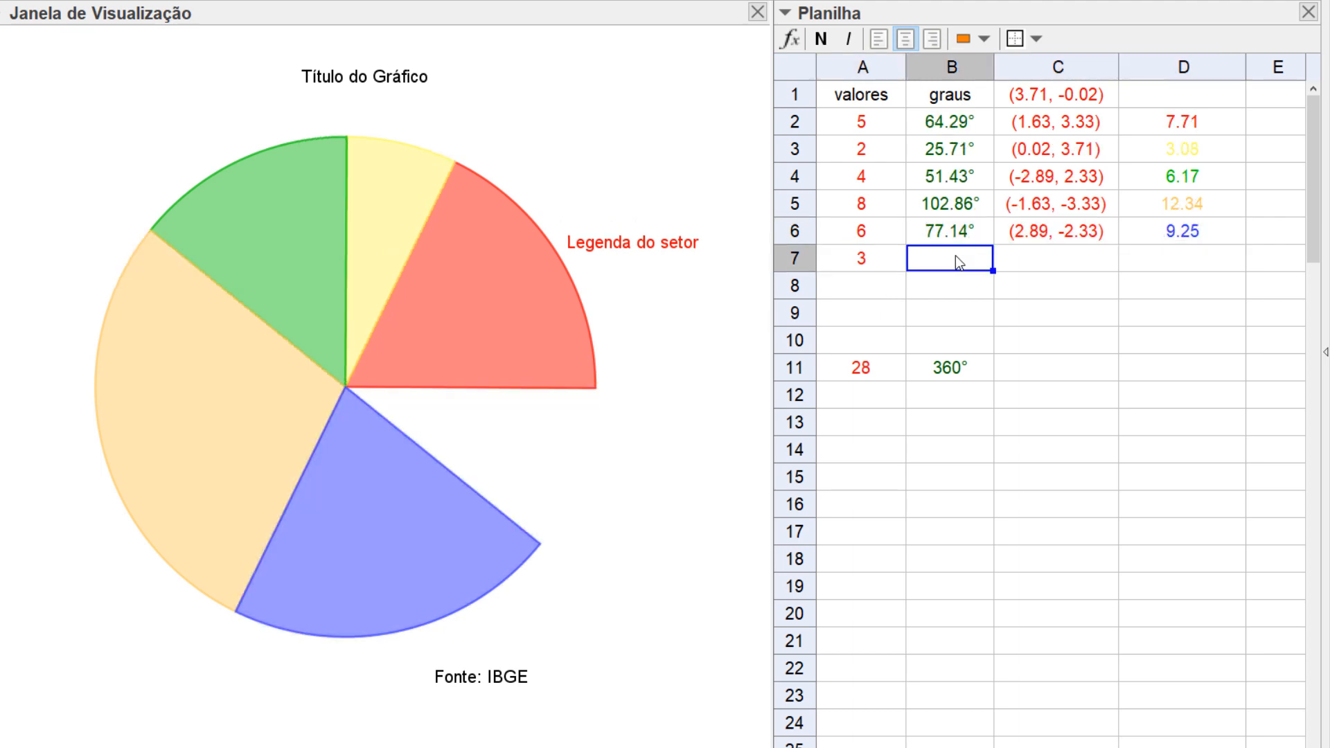
drag(936, 236, 1239, 273)
click(1207, 290)
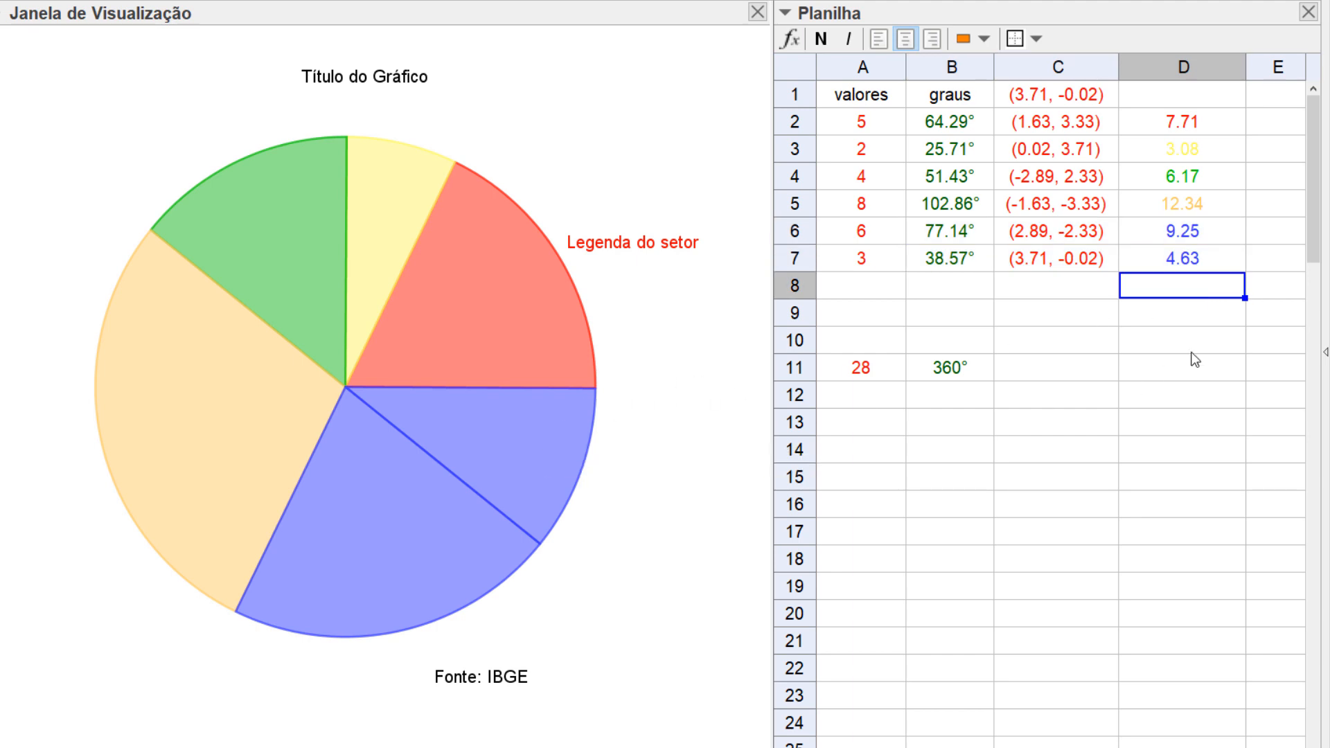
Change the colour of the new circular sector D7 to light blue (102, 204, 255)
click(1190, 262)
right_click(1190, 262)
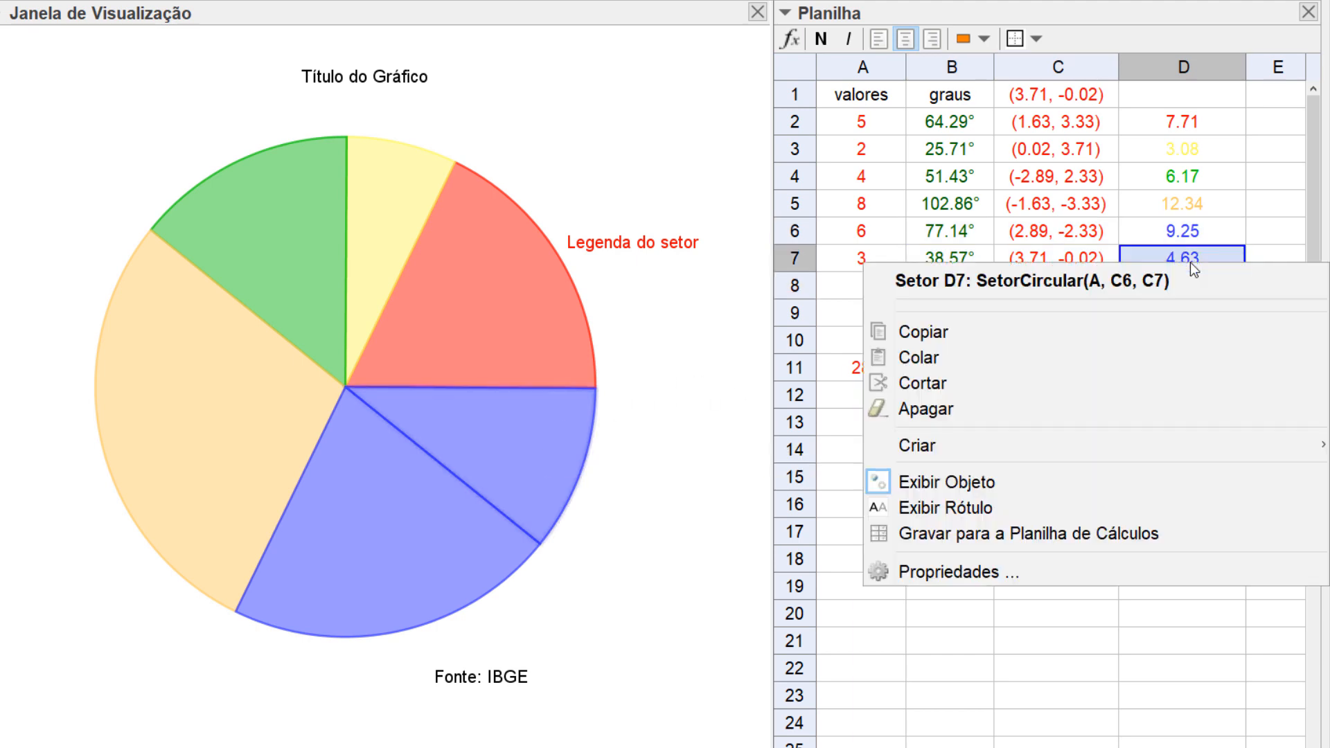
click(939, 572)
click(367, 253)
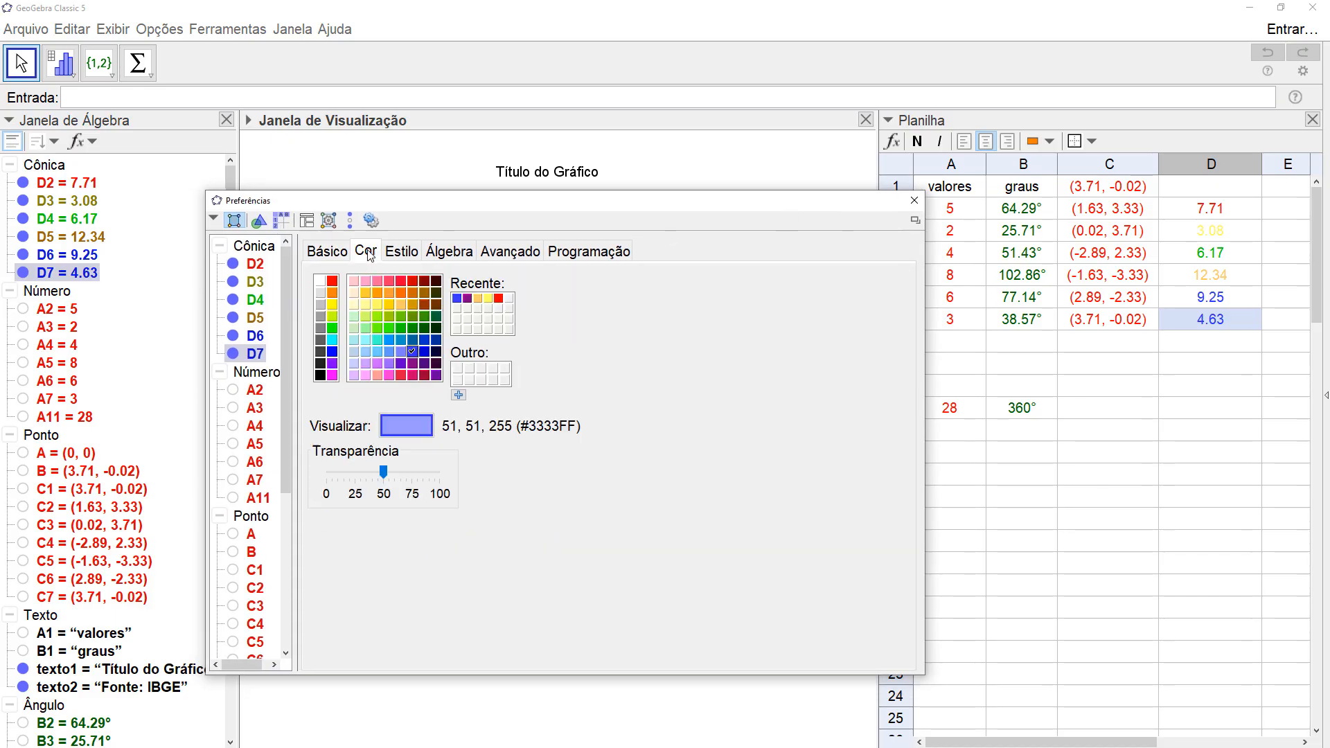
click(378, 351)
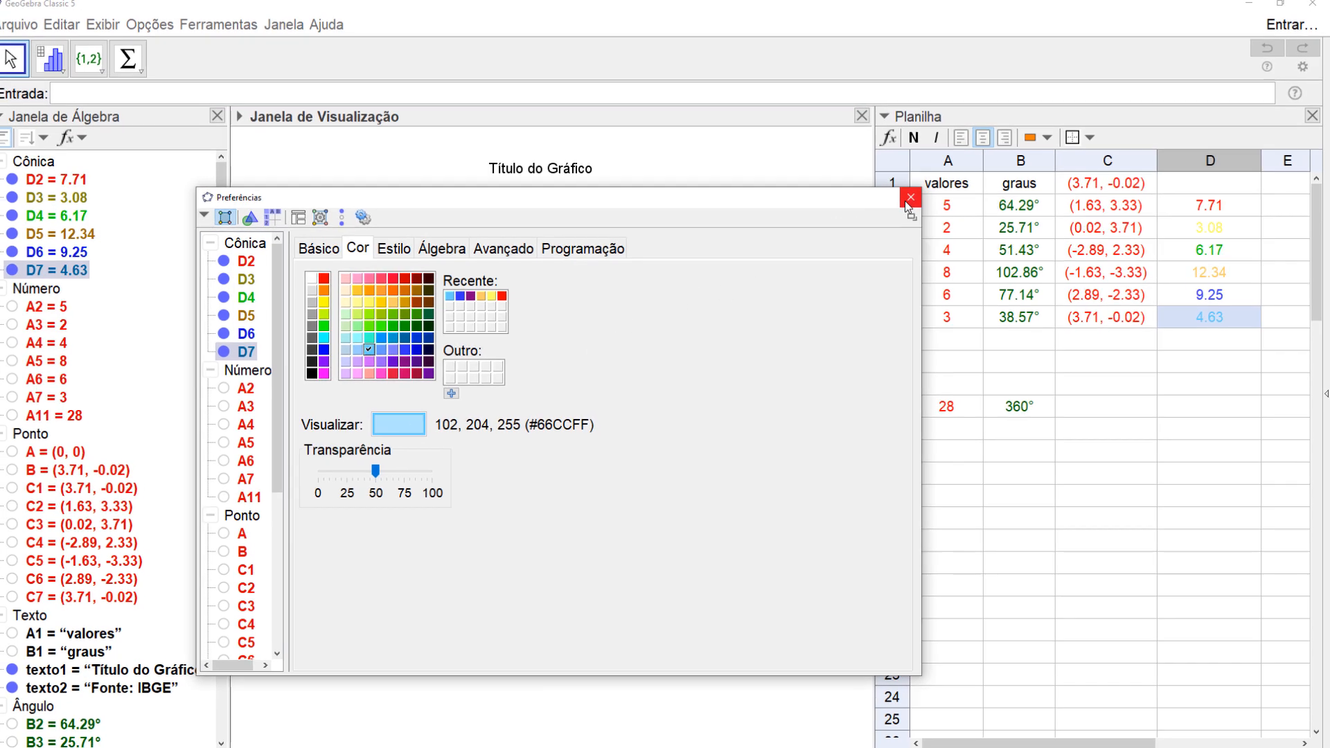
click(912, 200)
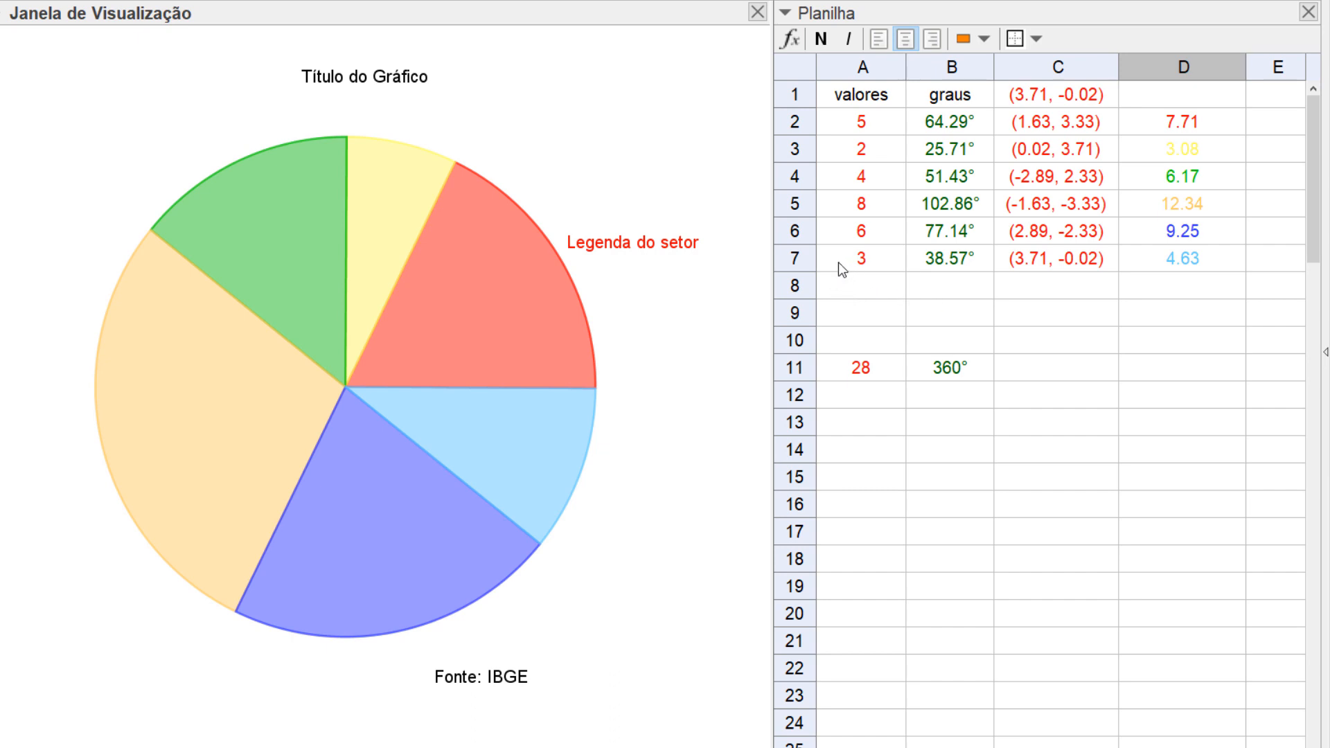
Delete the whole of spreadsheet row 6, which holds the value 6
click(802, 234)
right_click(801, 232)
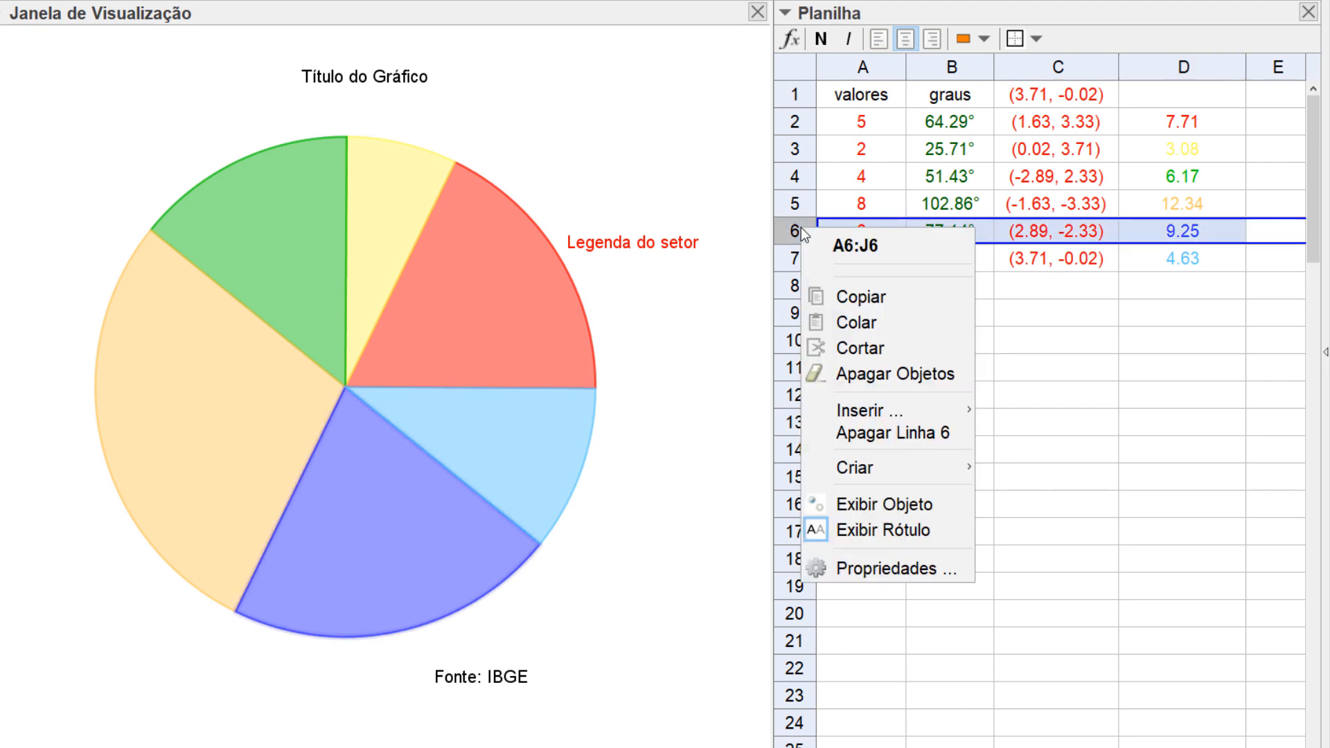
click(923, 436)
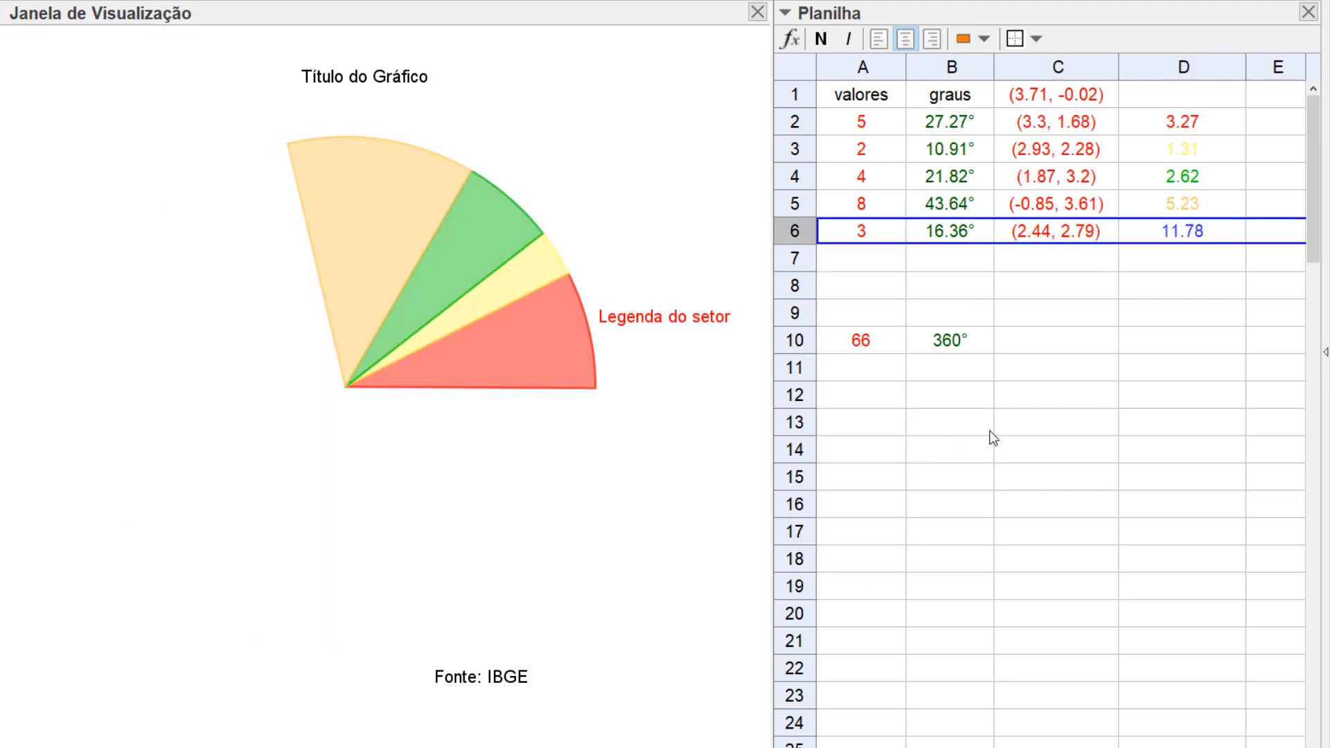
click(965, 416)
Correct the sum formula in cell A10 so that its range is A2:A9
click(876, 355)
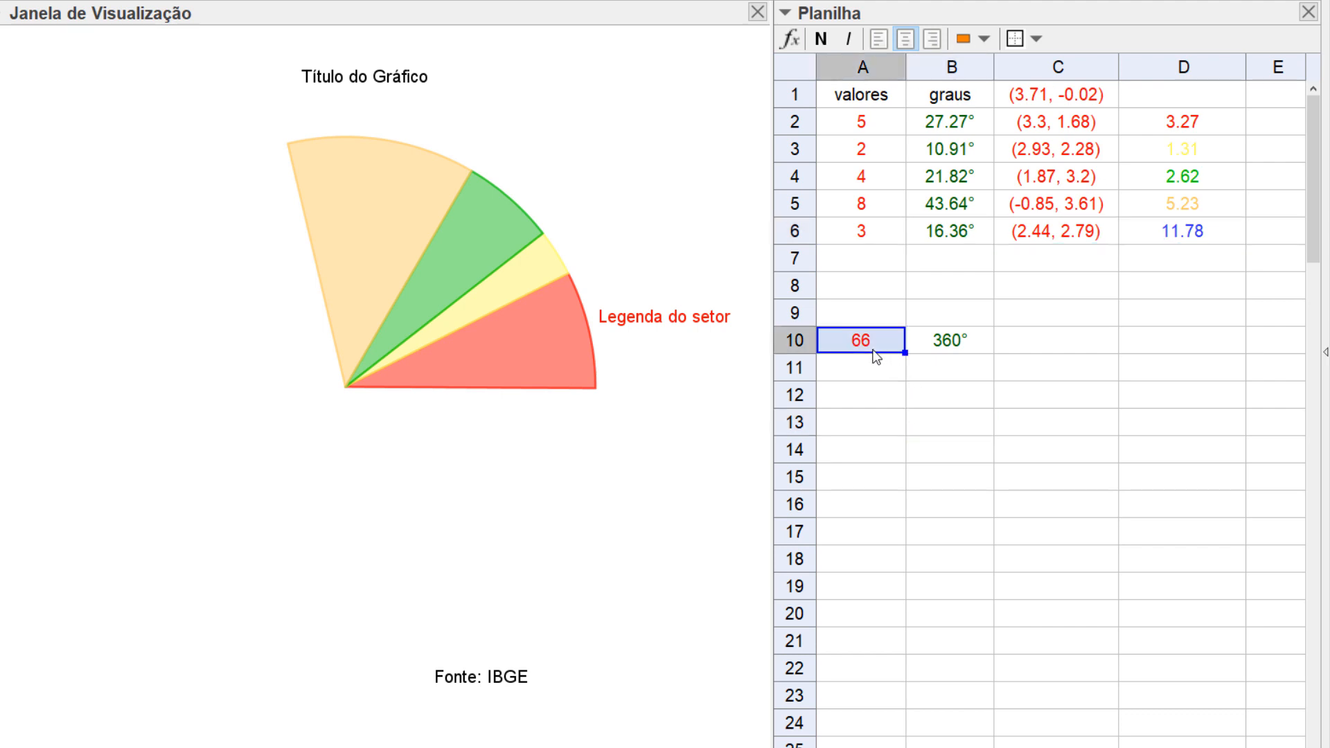
double_click(876, 354)
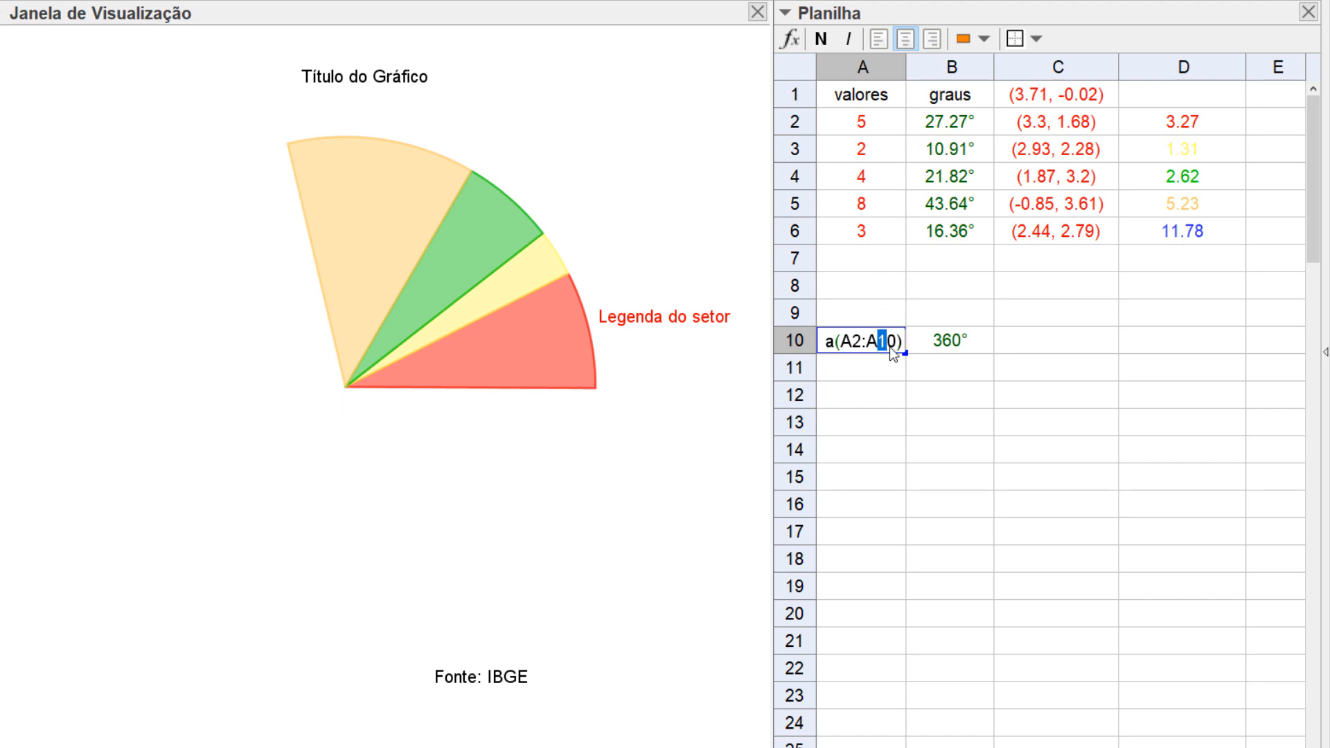
drag(890, 347, 896, 348)
text(9)
key(Return)
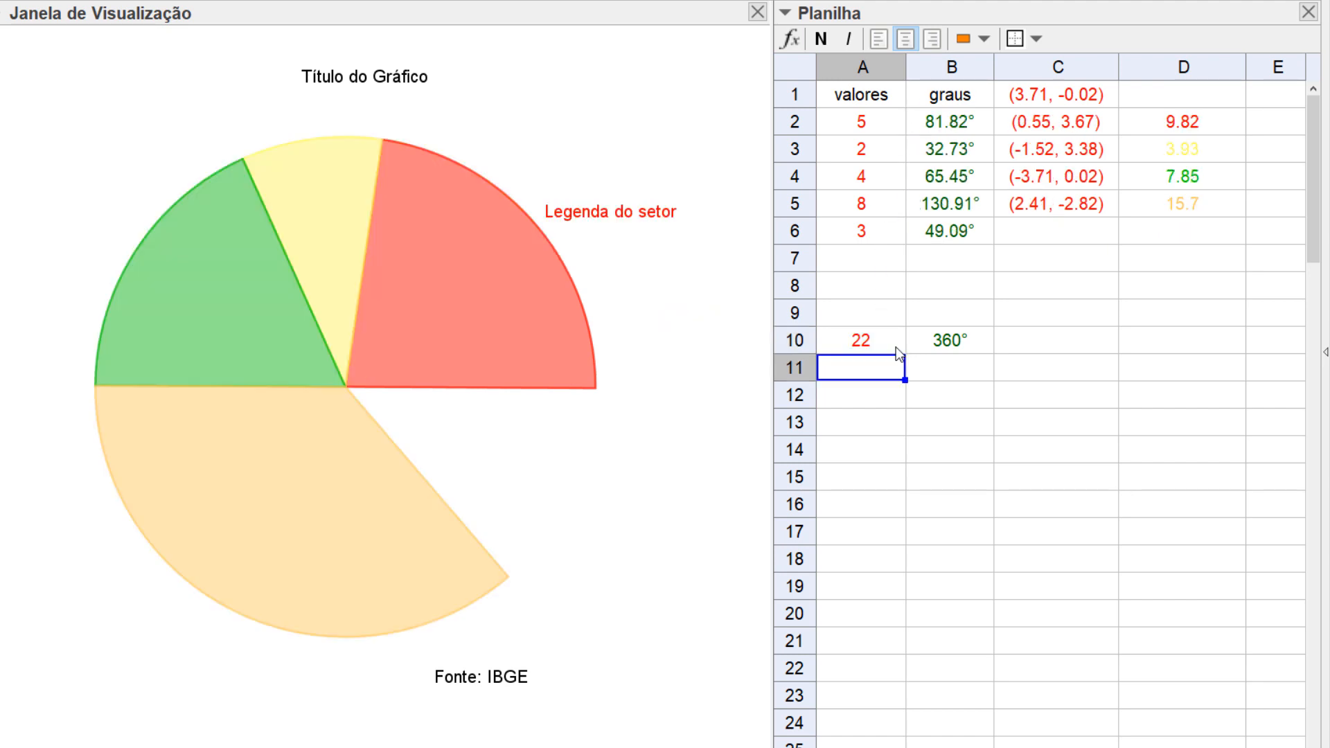
Copy the point and sector formulas in C5:D5 down to row 6 to rebuild the last sector
click(876, 128)
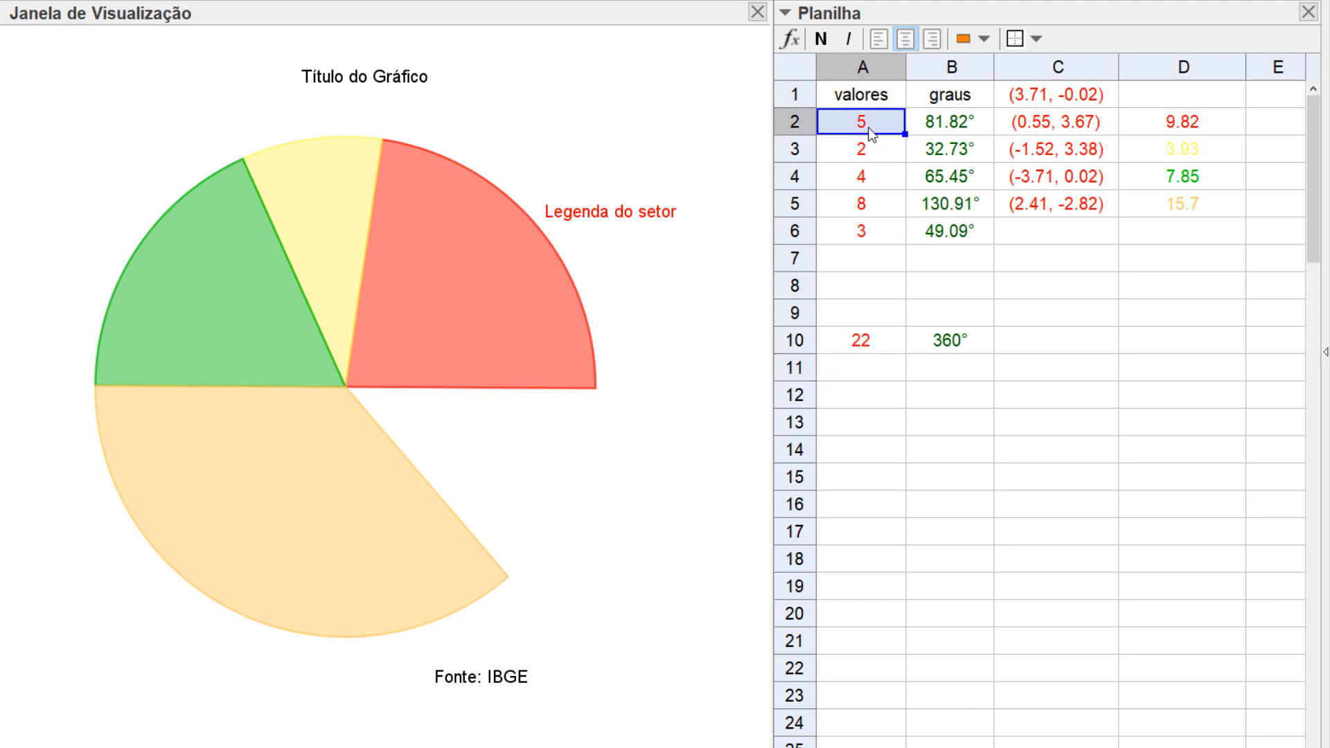
drag(1057, 210, 1161, 215)
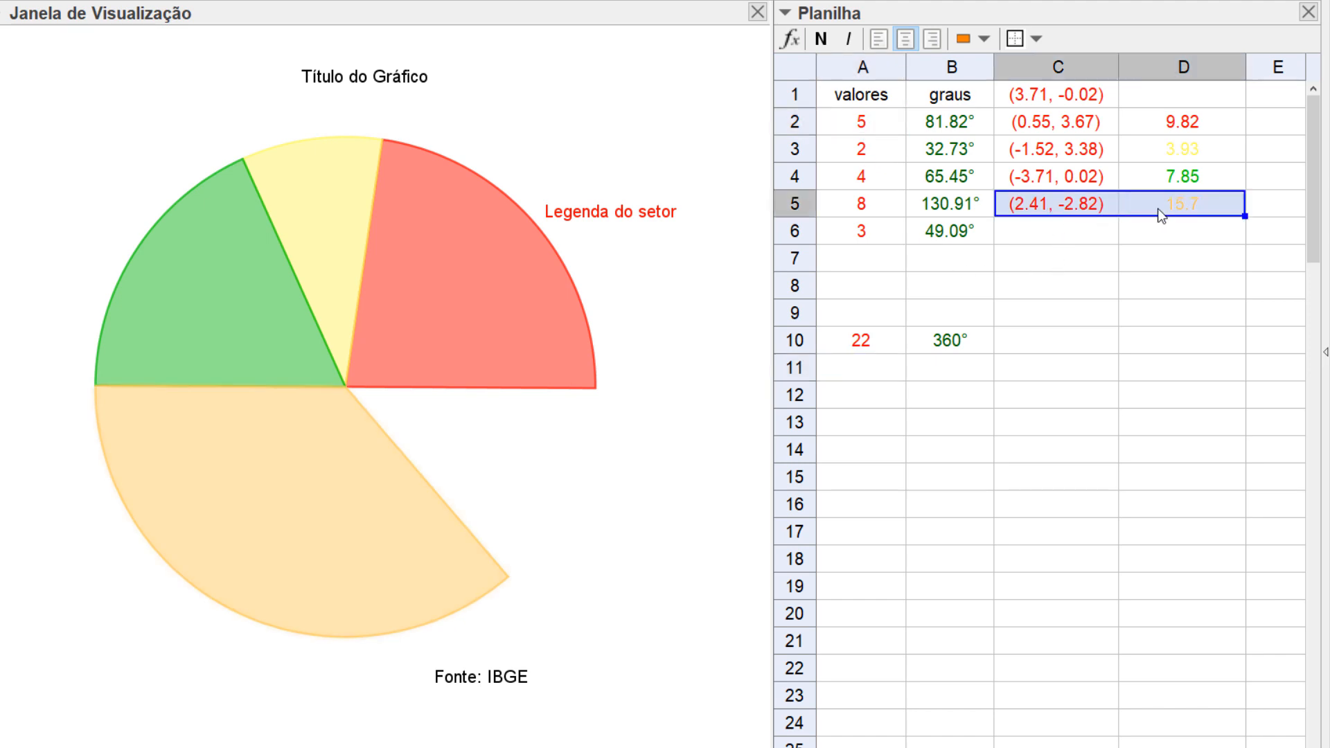
drag(1244, 216, 1245, 239)
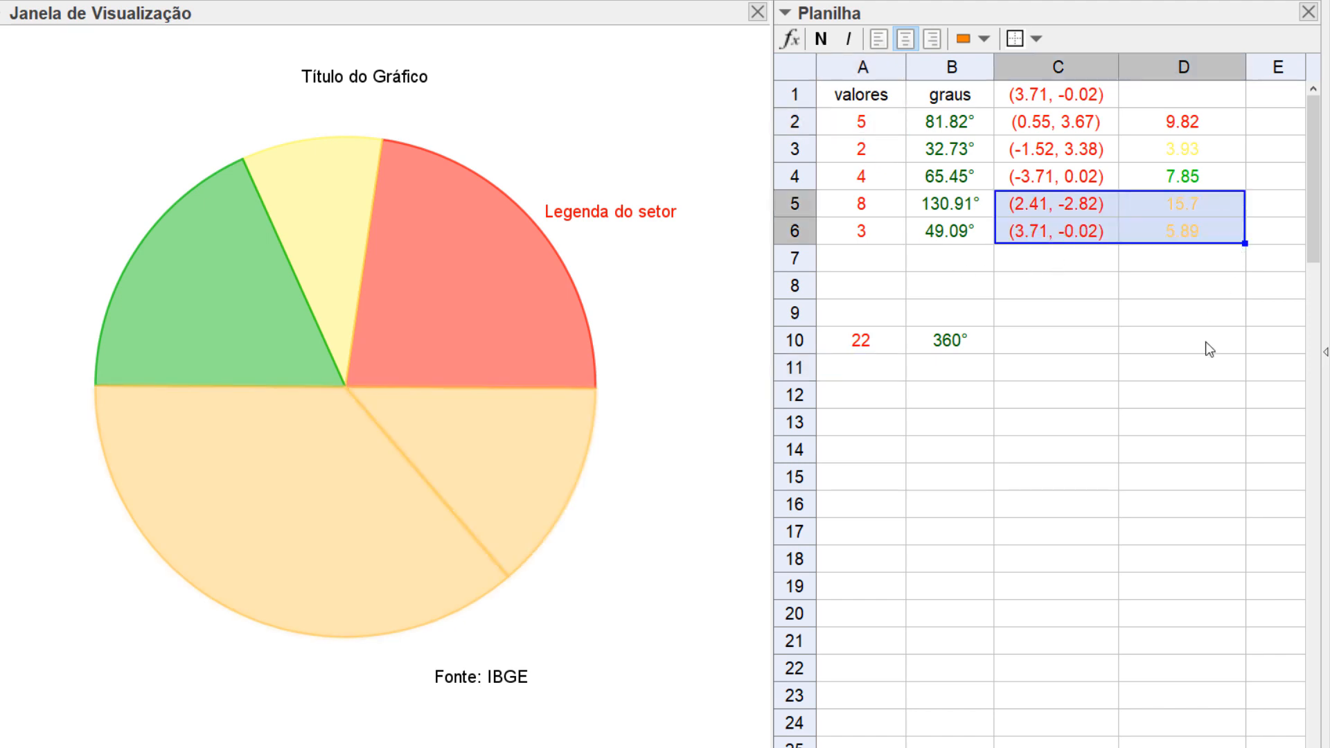
click(1205, 342)
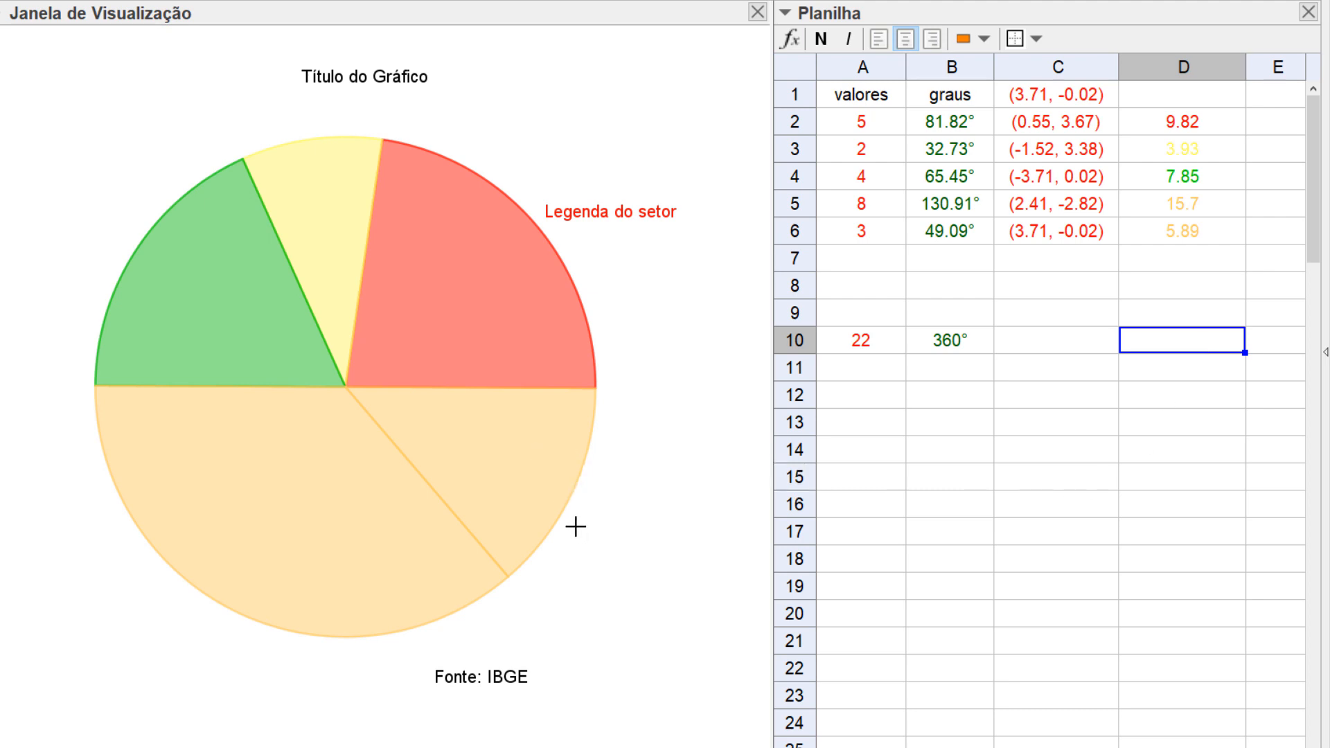
Change the colour of the rebuilt circular sector D6 to brown (153, 102, 0)
click(522, 464)
right_click(522, 462)
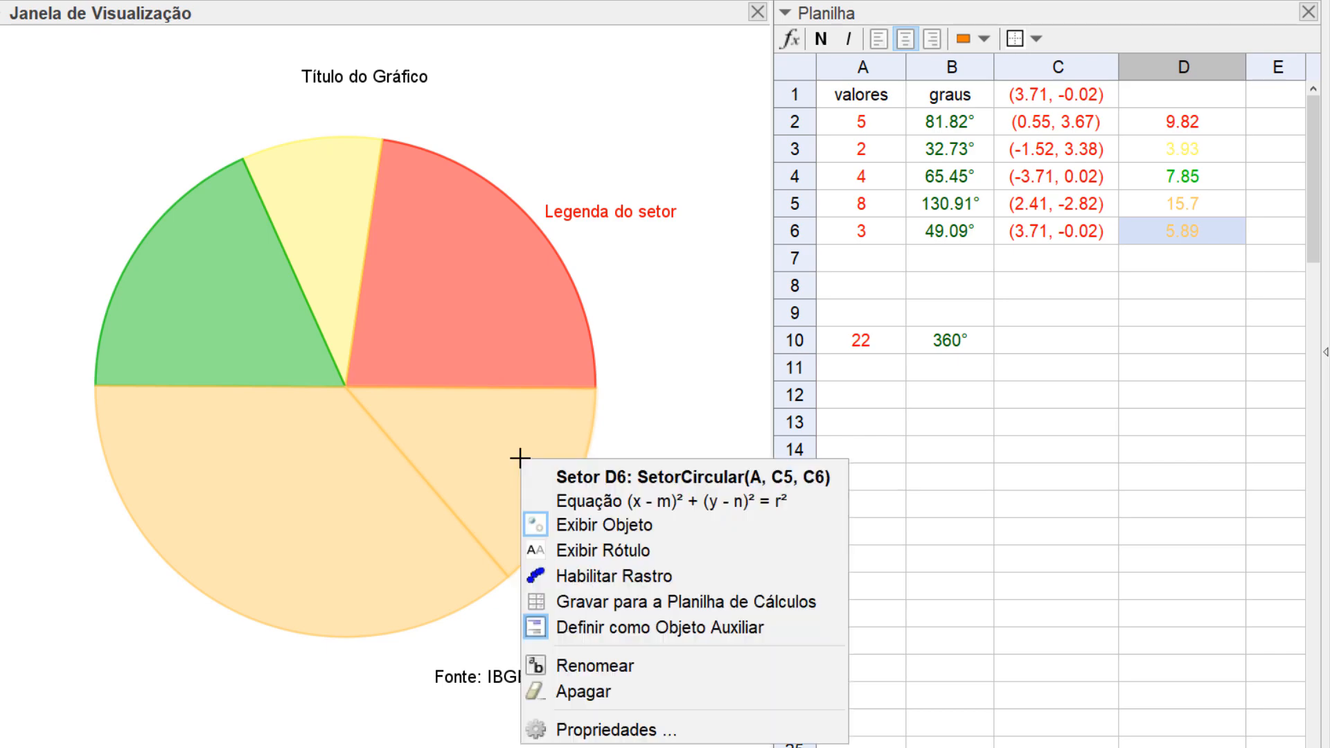
click(595, 729)
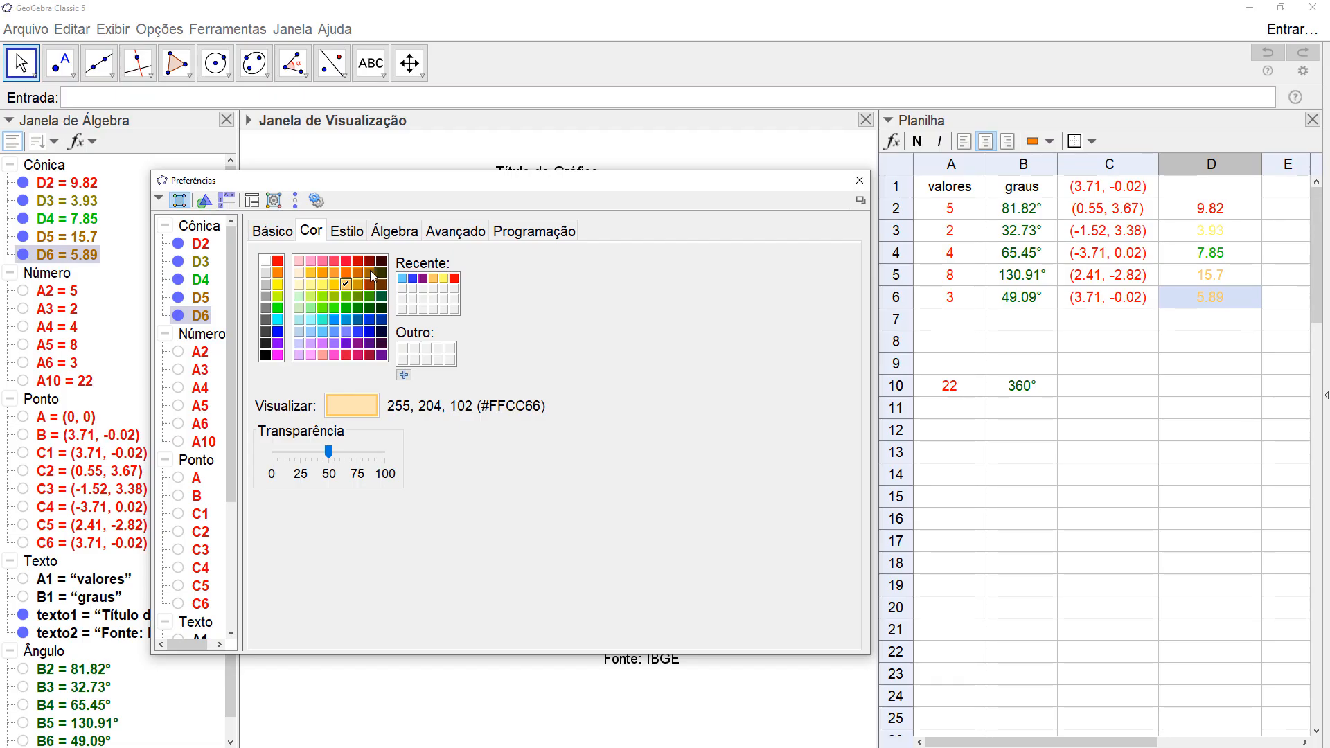
click(369, 276)
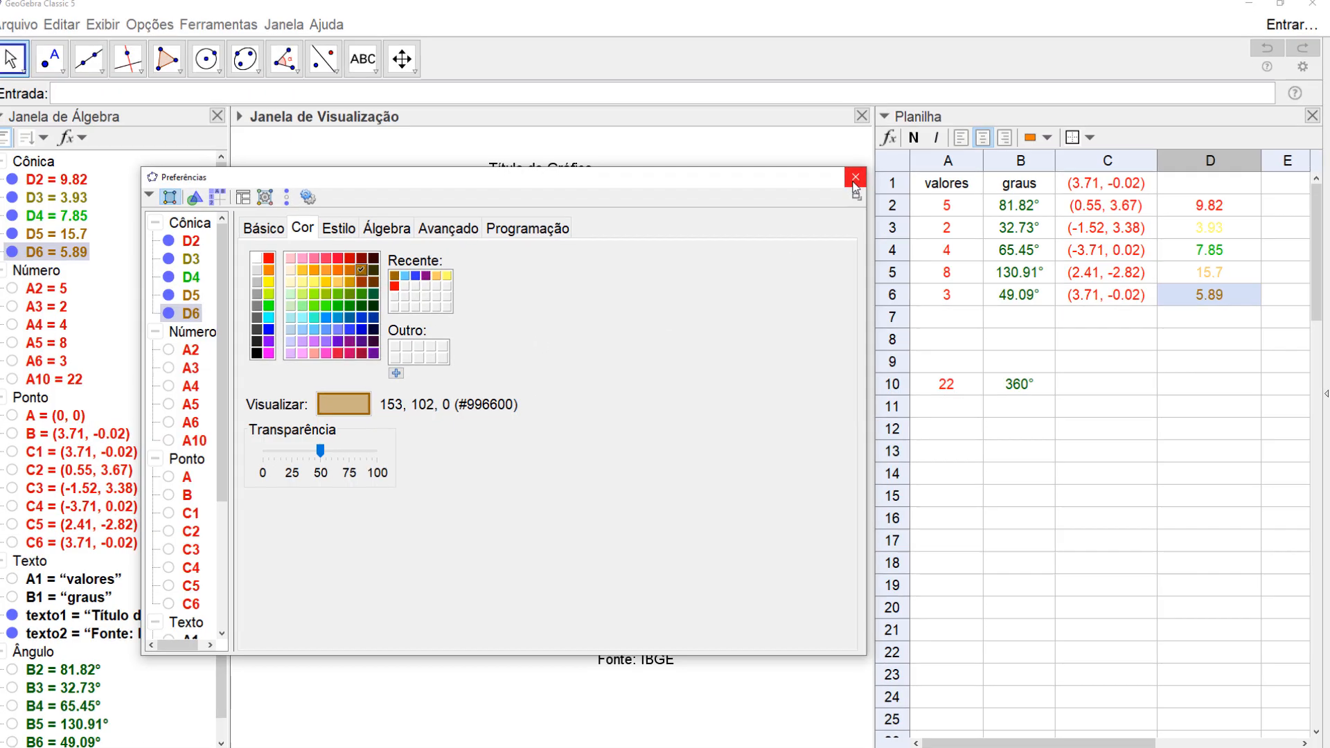
click(859, 180)
click(716, 119)
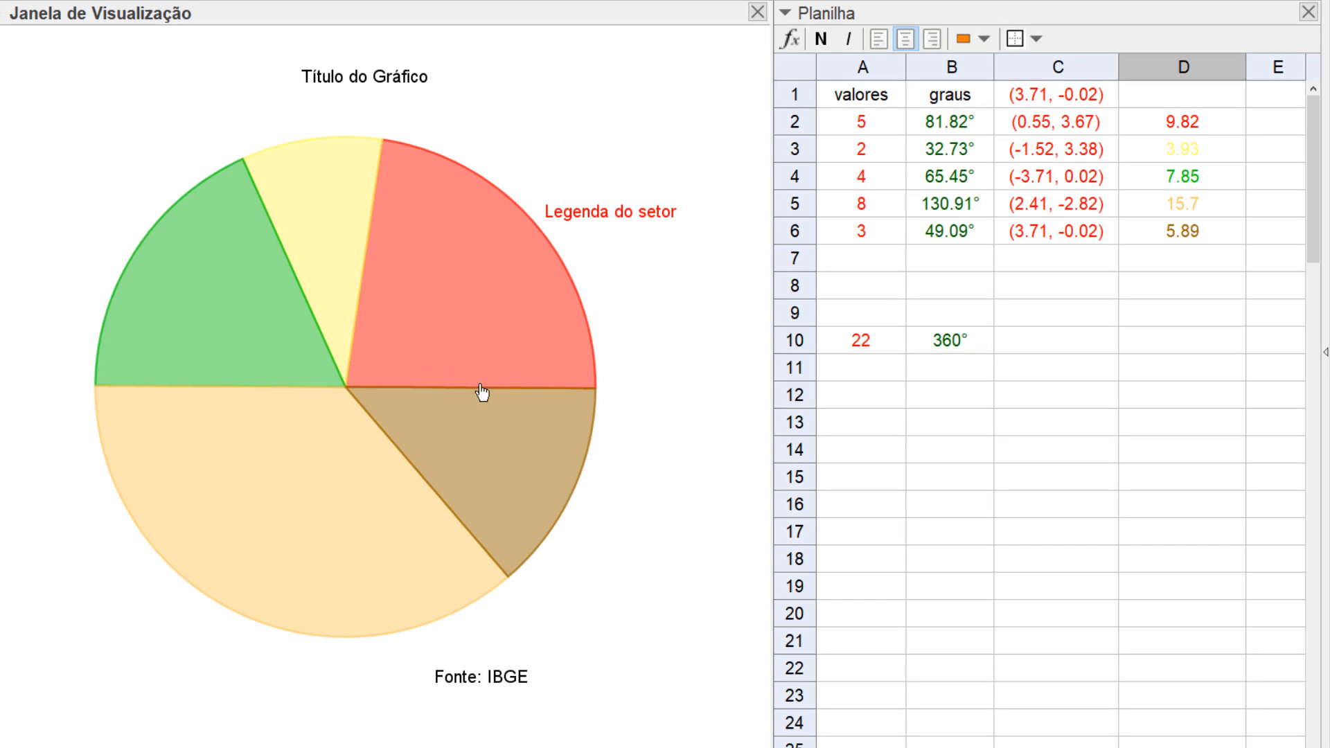